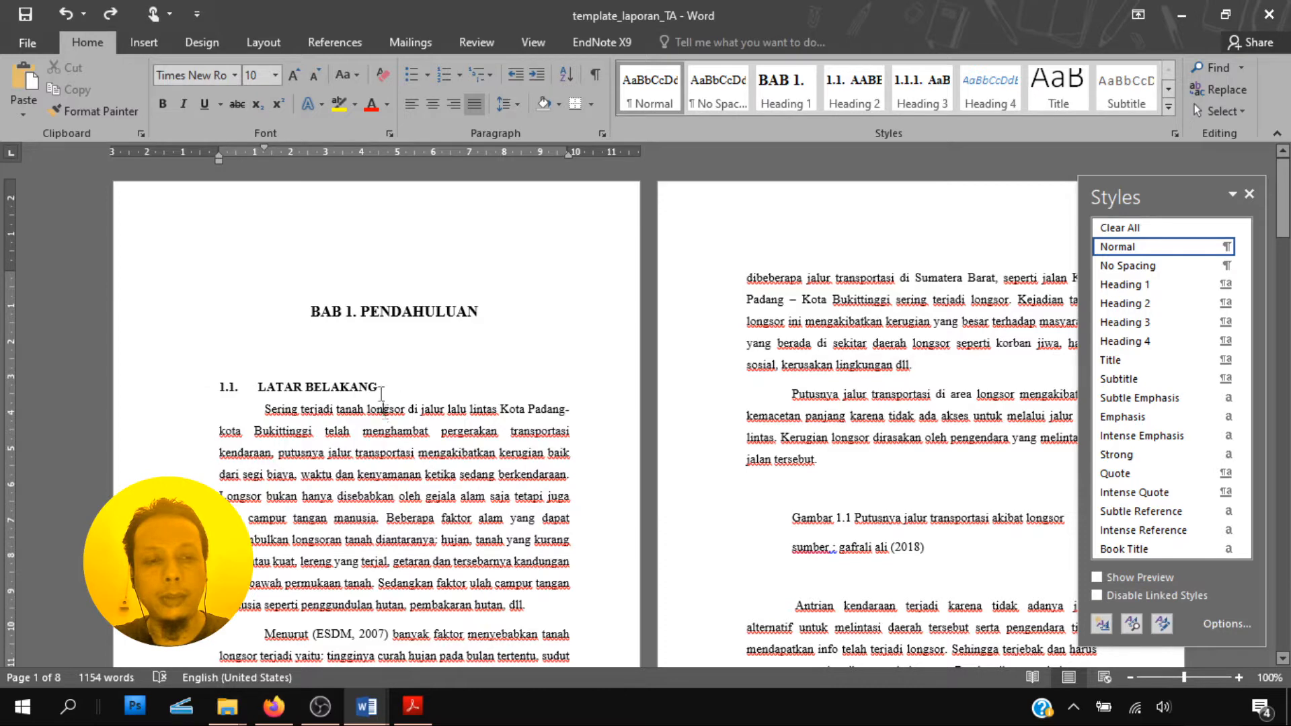
Review the styles applied to the chapter title, subheadings and body text throughout BAB 1 and BAB 2
{"action": "left_click", "coordinate": [372, 310]}
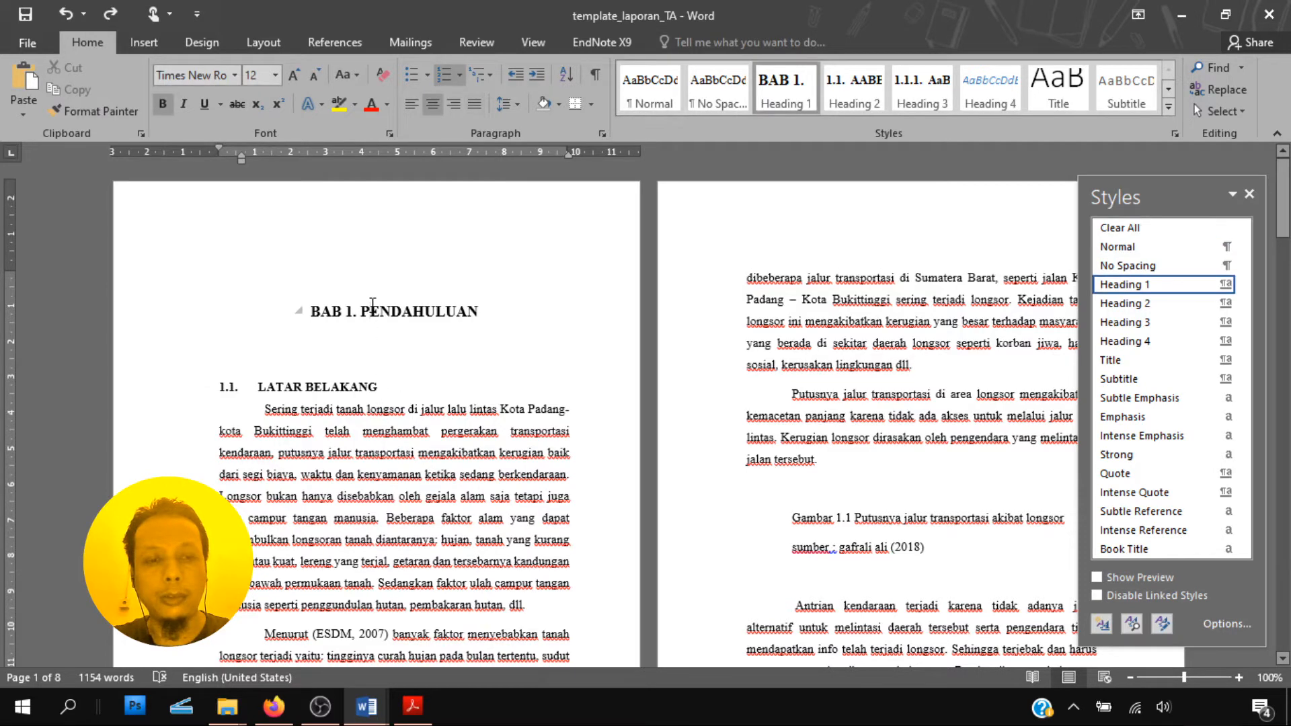
{"action": "left_click", "coordinate": [341, 385]}
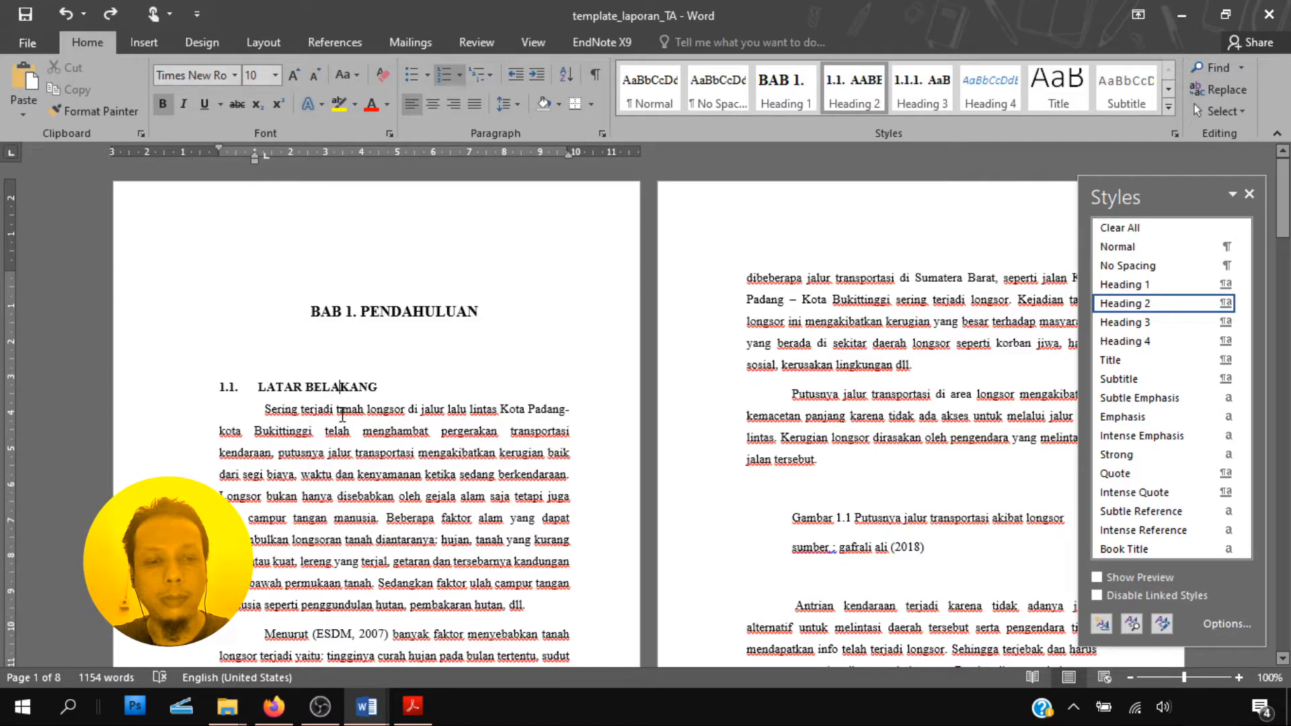
{"action": "left_click", "coordinate": [341, 411]}
{"action": "scroll", "coordinate": [270, 416], "scroll_direction": "down", "scroll_amount": 10}
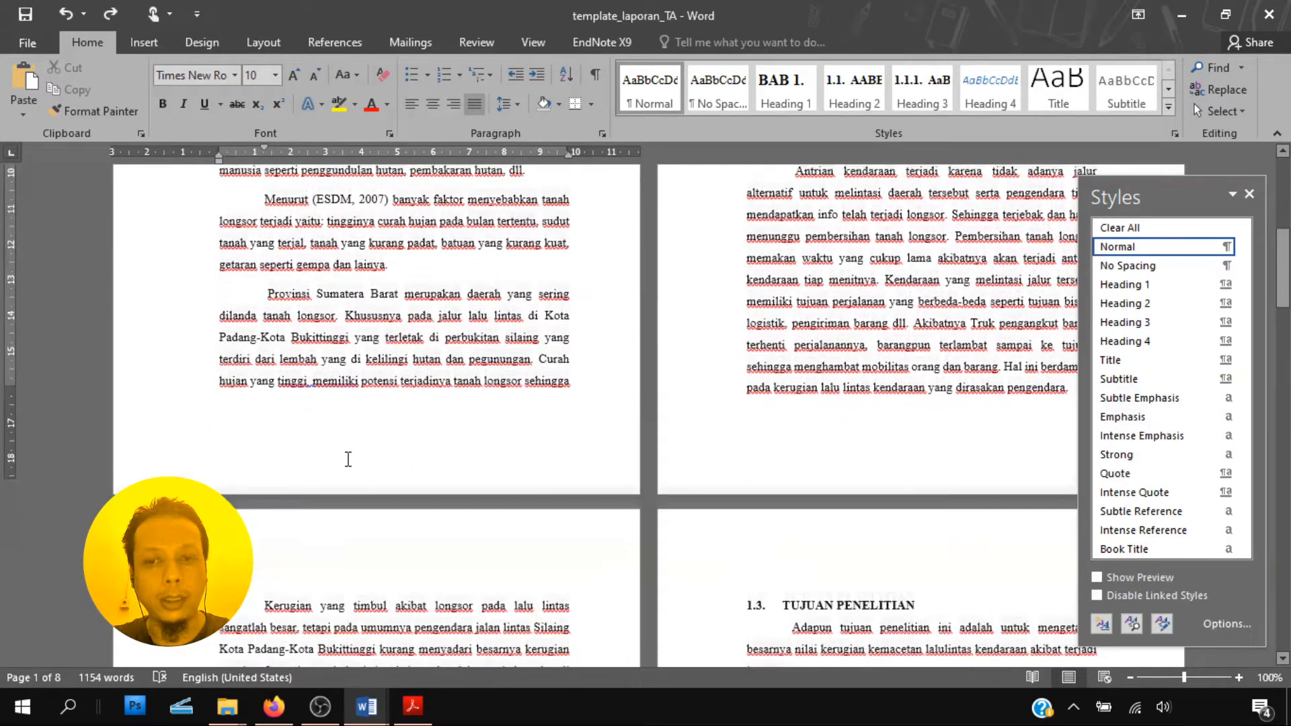
{"action": "scroll", "coordinate": [347, 461], "scroll_direction": "down", "scroll_amount": 5}
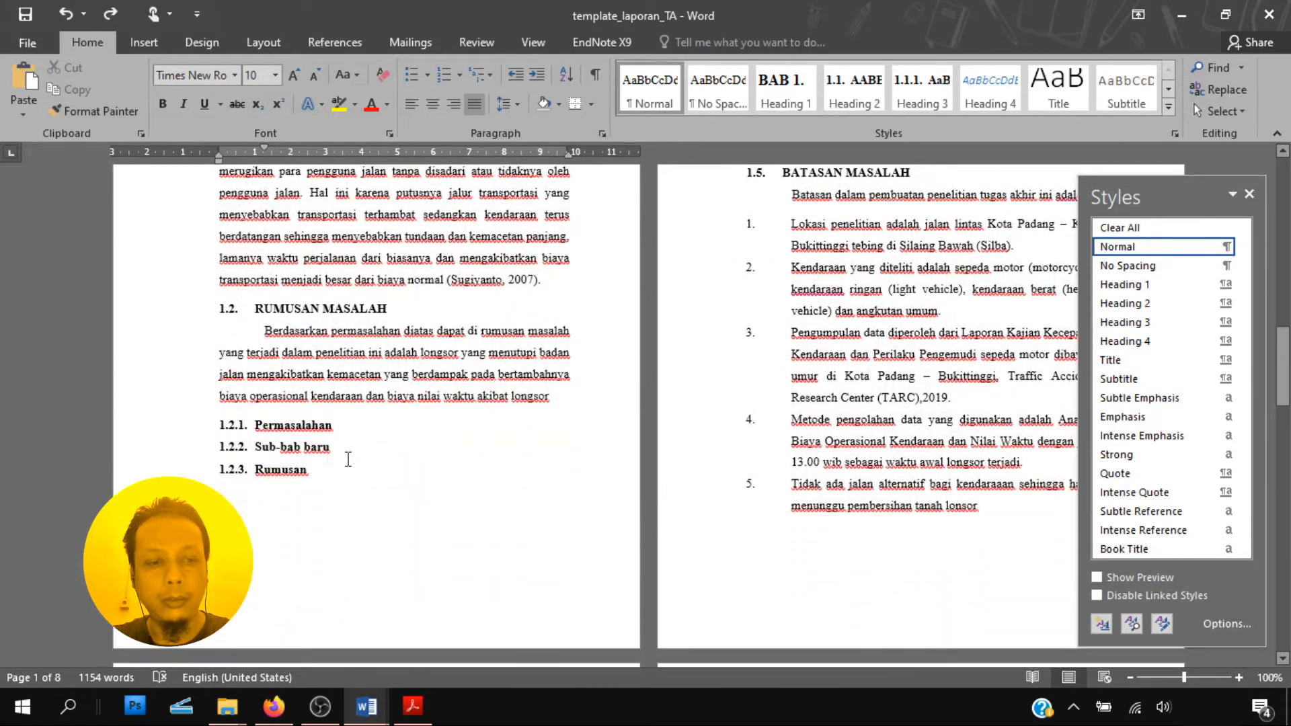
{"action": "left_click", "coordinate": [282, 426]}
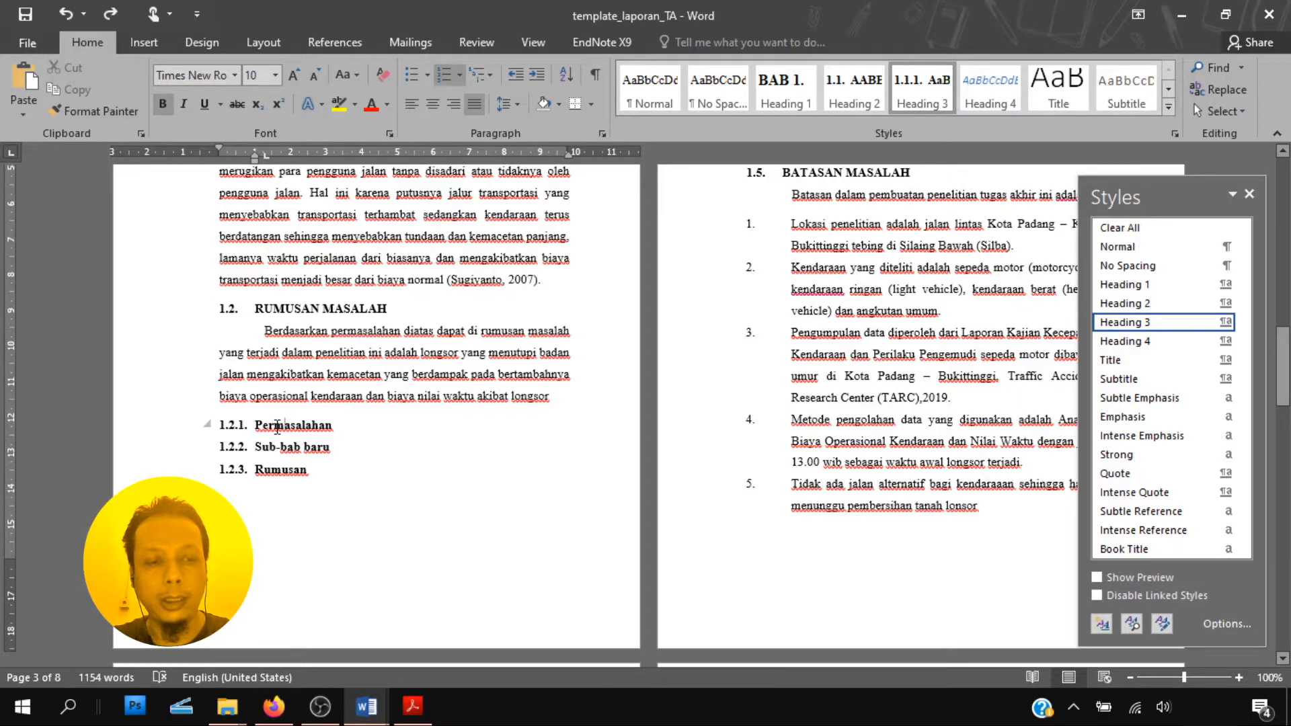
{"action": "scroll", "coordinate": [277, 427], "scroll_direction": "up", "scroll_amount": 3}
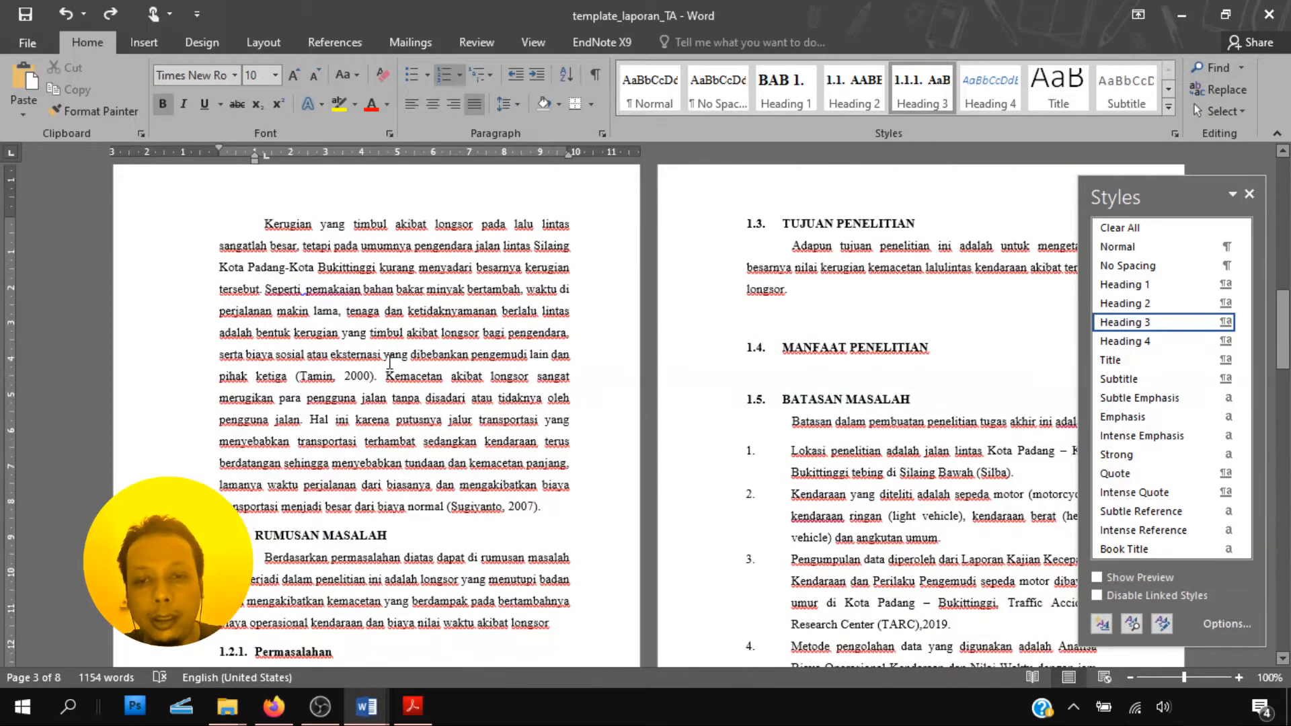
{"action": "scroll", "coordinate": [401, 383], "scroll_direction": "down", "scroll_amount": 10}
{"action": "scroll", "coordinate": [400, 383], "scroll_direction": "down", "scroll_amount": 10}
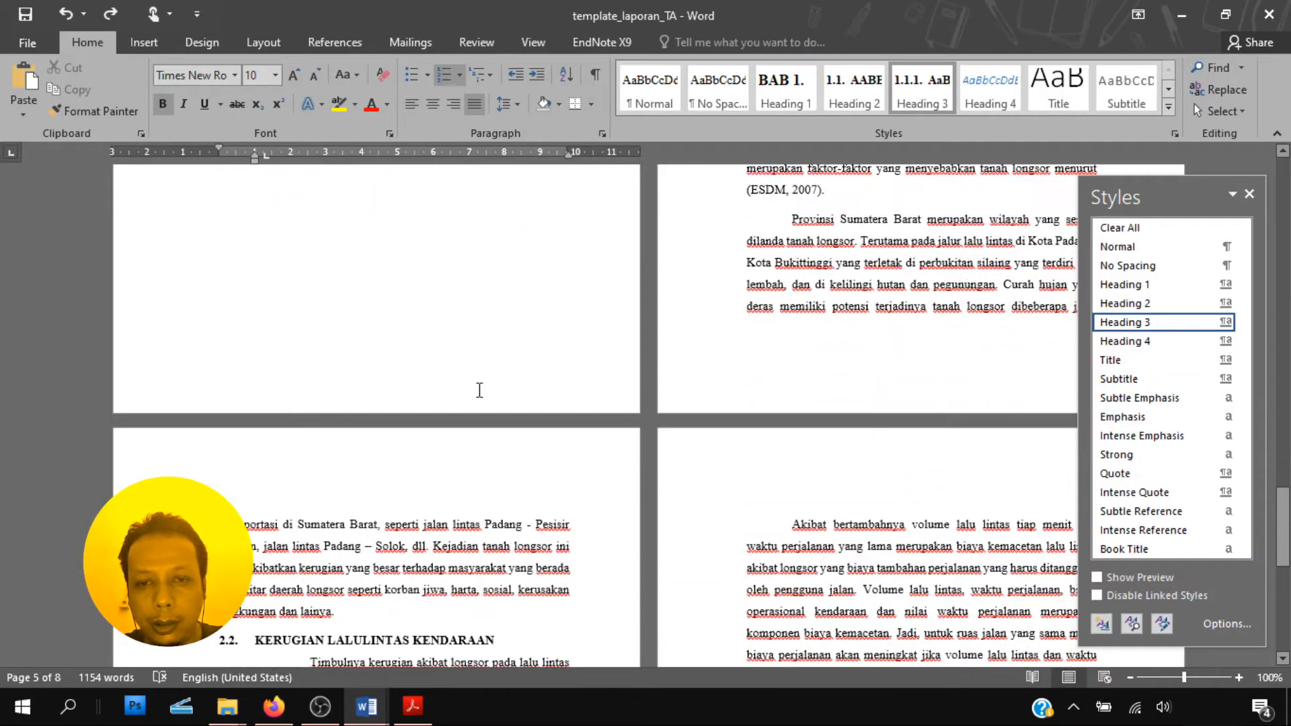
{"action": "scroll", "coordinate": [480, 382], "scroll_direction": "up", "scroll_amount": 5}
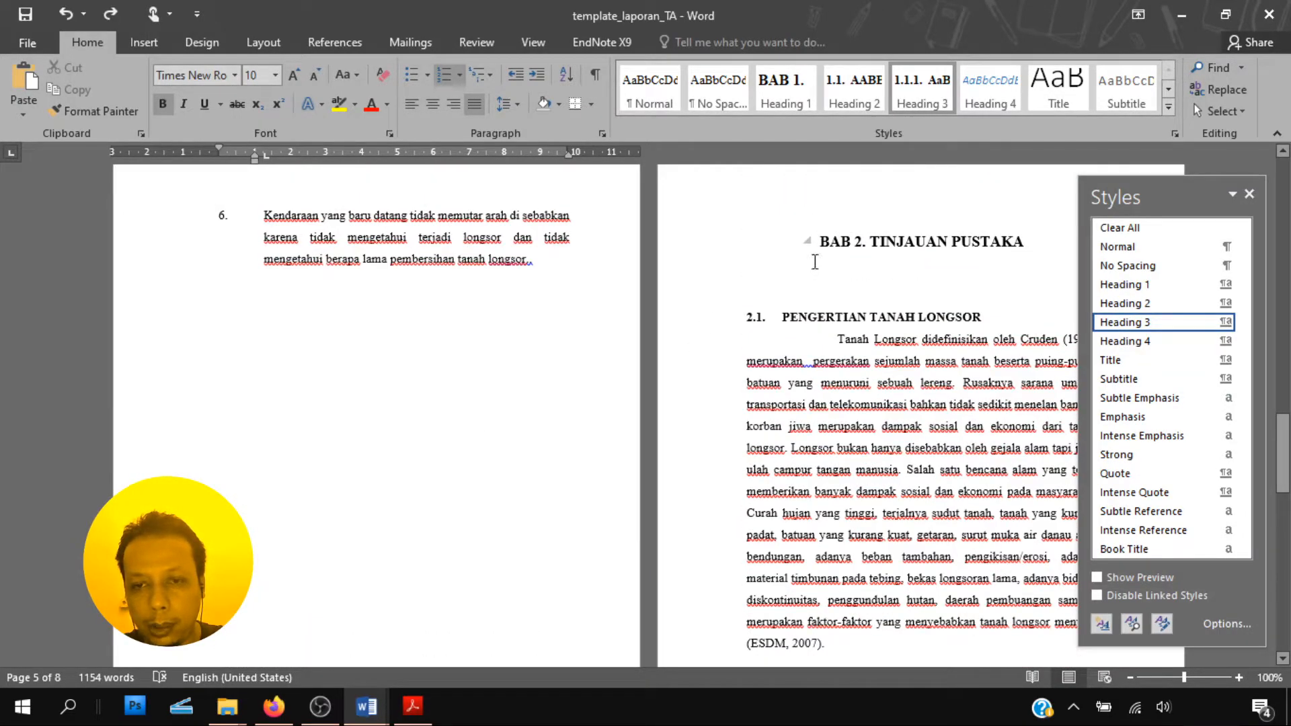
{"action": "scroll", "coordinate": [816, 261], "scroll_direction": "down", "scroll_amount": 8}
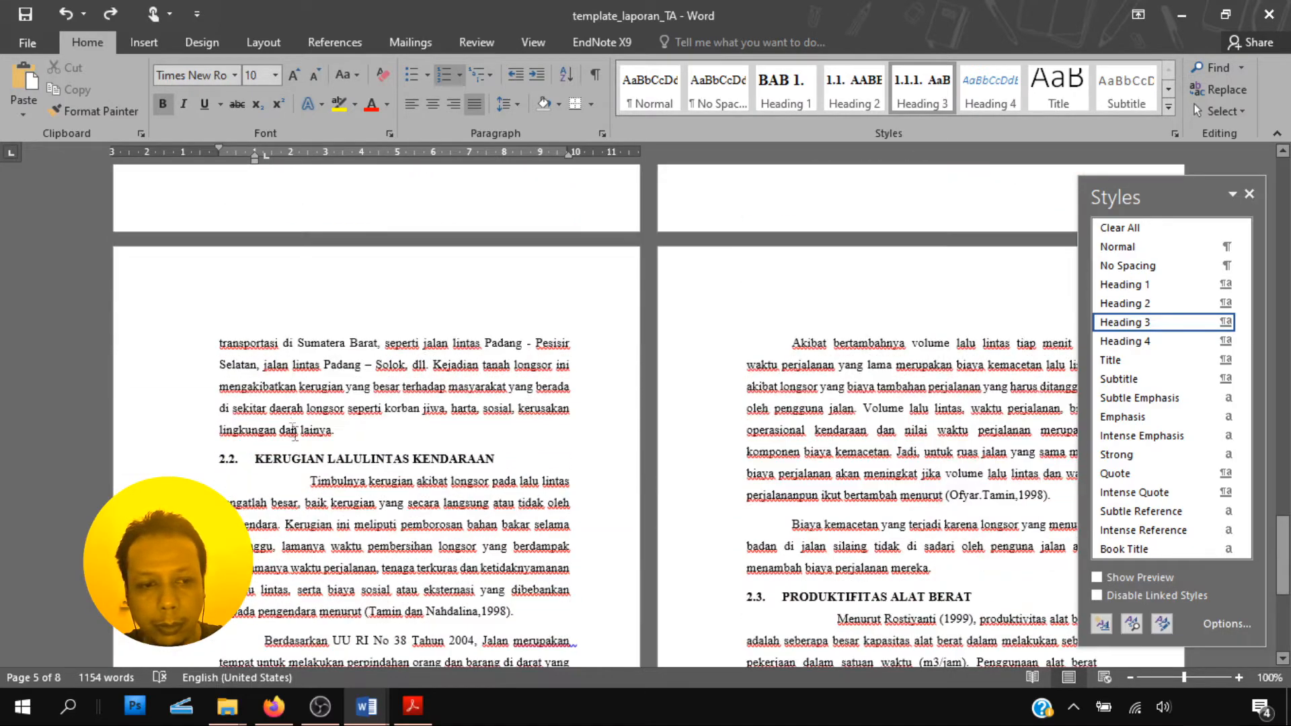
{"action": "scroll", "coordinate": [290, 424], "scroll_direction": "down", "scroll_amount": 2}
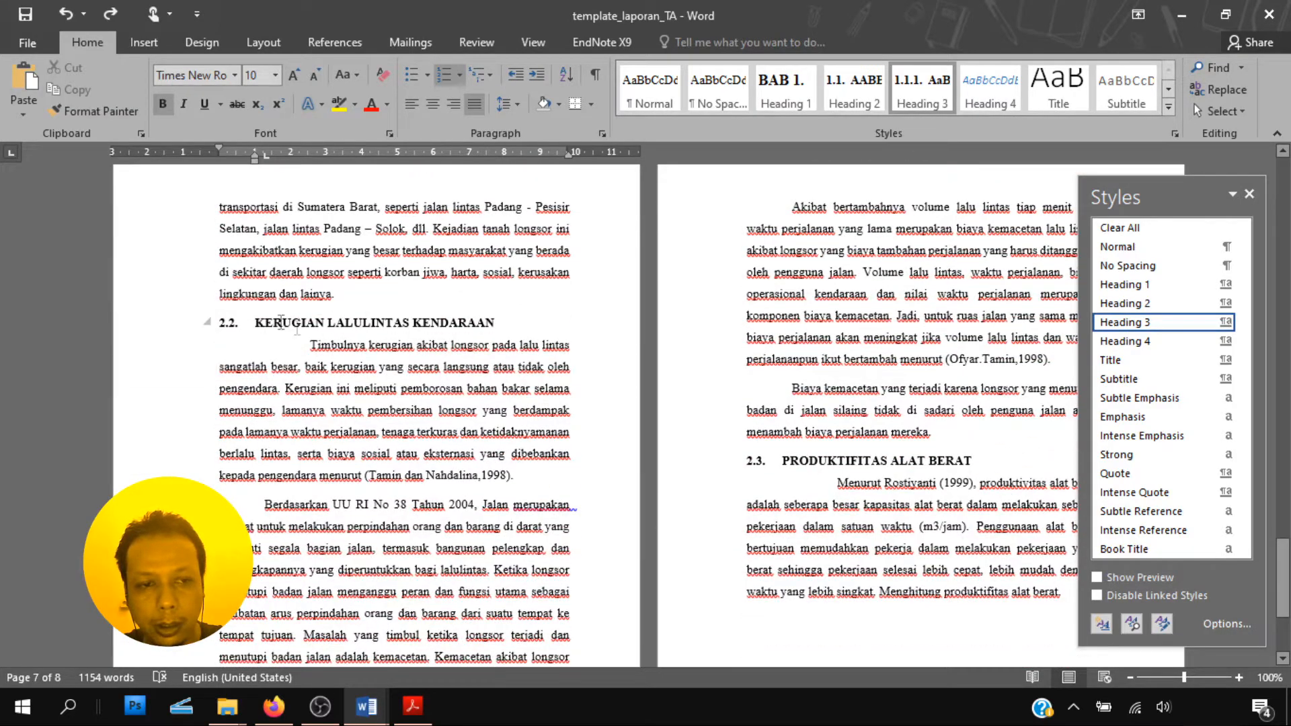
{"action": "scroll", "coordinate": [290, 329], "scroll_direction": "up", "scroll_amount": 15}
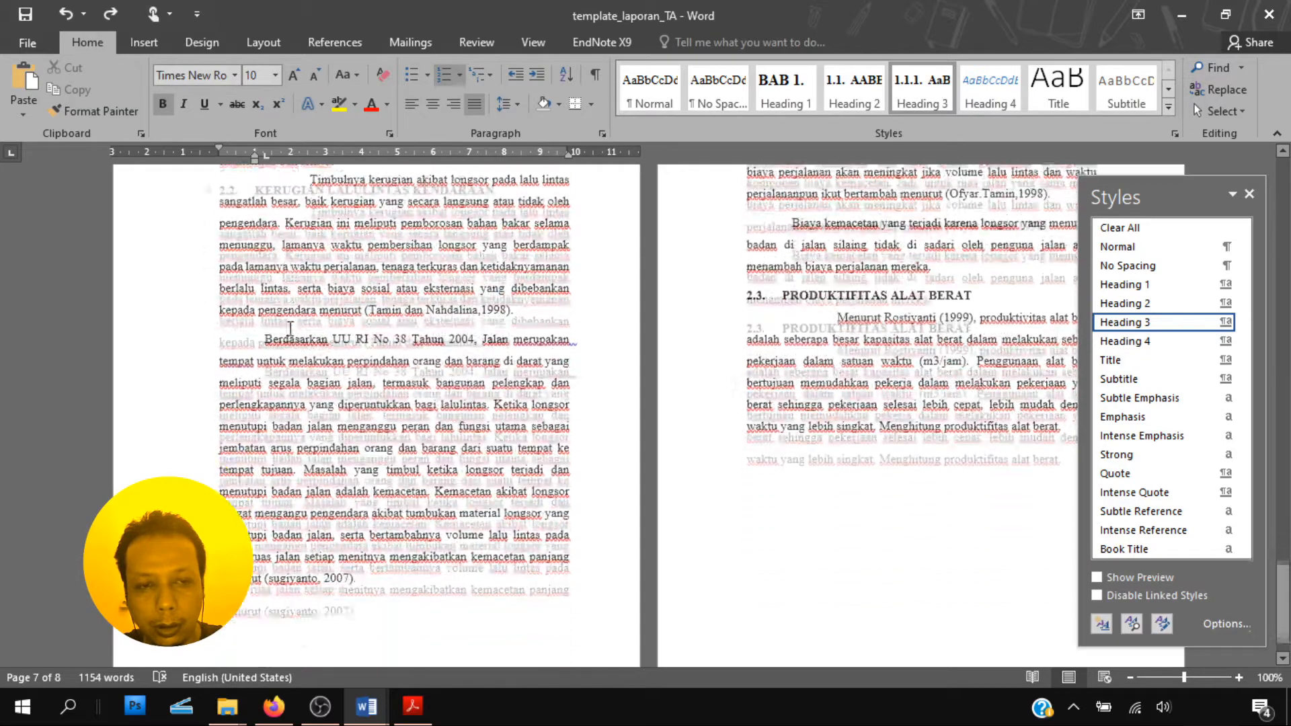
{"action": "scroll", "coordinate": [290, 329], "scroll_direction": "up", "scroll_amount": 15}
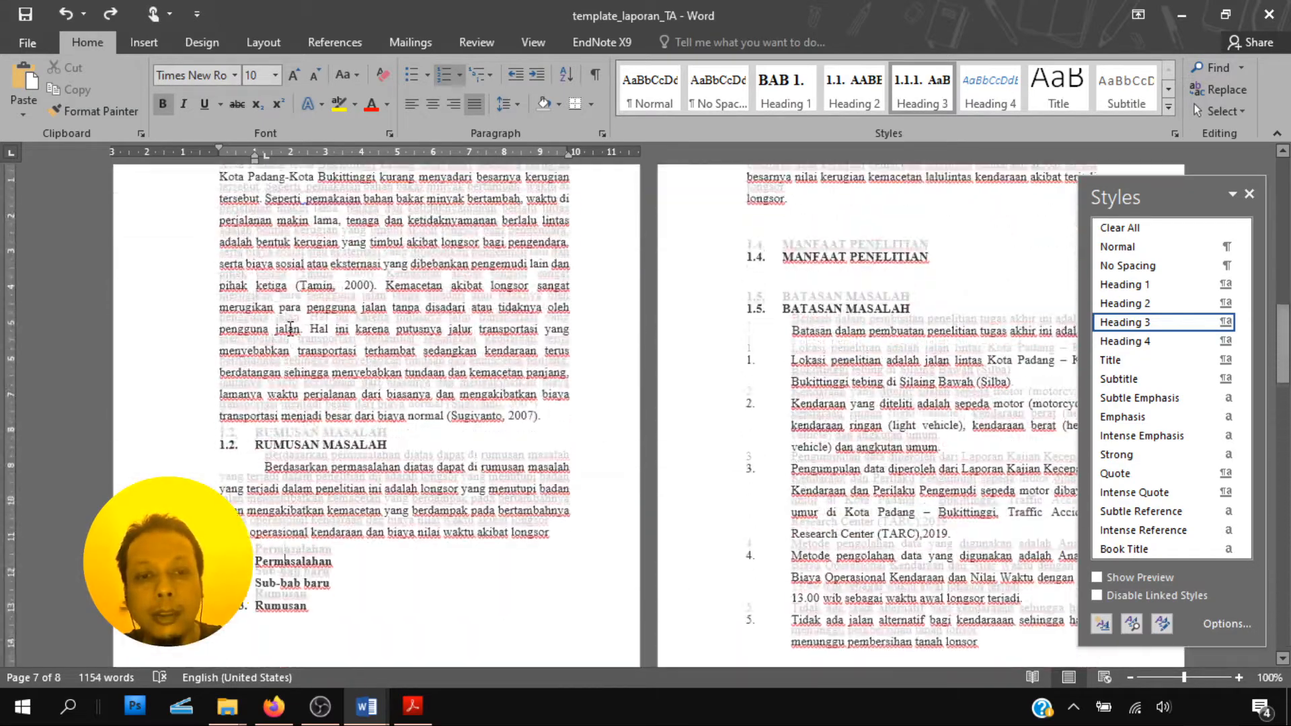
Insert a centred Plain Number 2 page number at the bottom of the page, leave footer editing and check the first page
{"action": "left_click", "coordinate": [144, 42]}
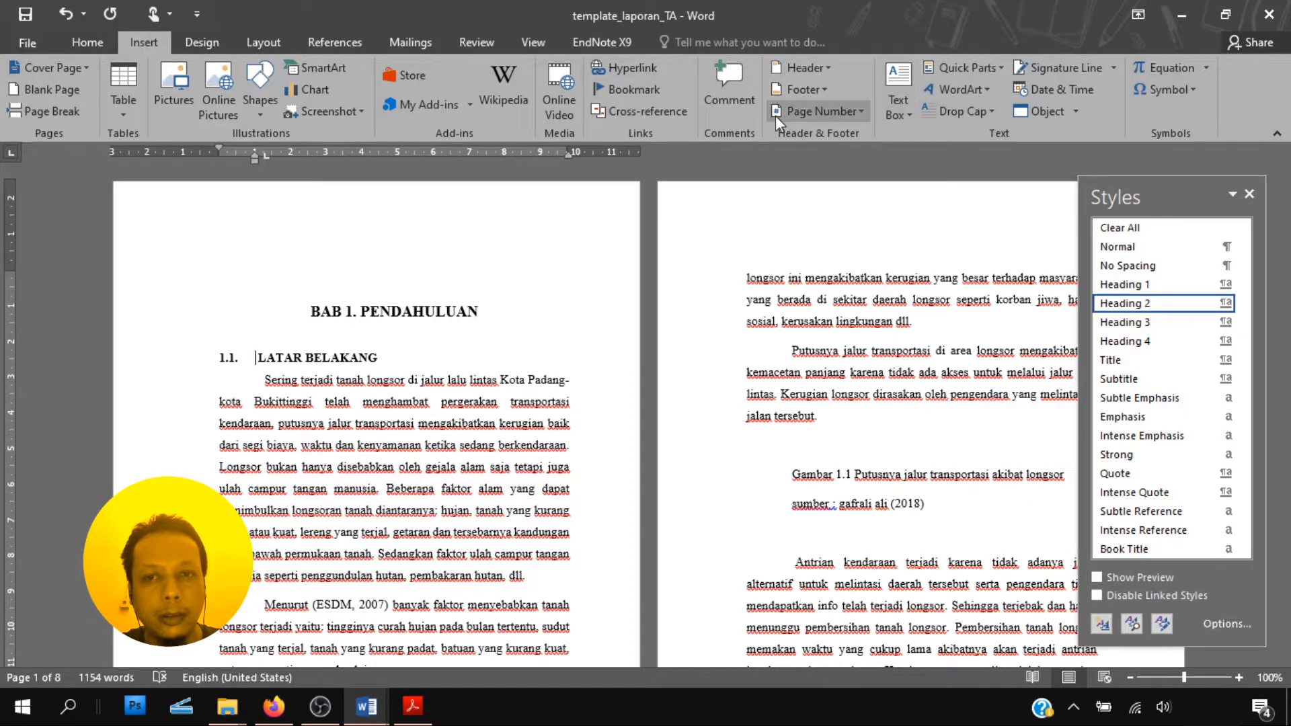
{"action": "left_click", "coordinate": [864, 112]}
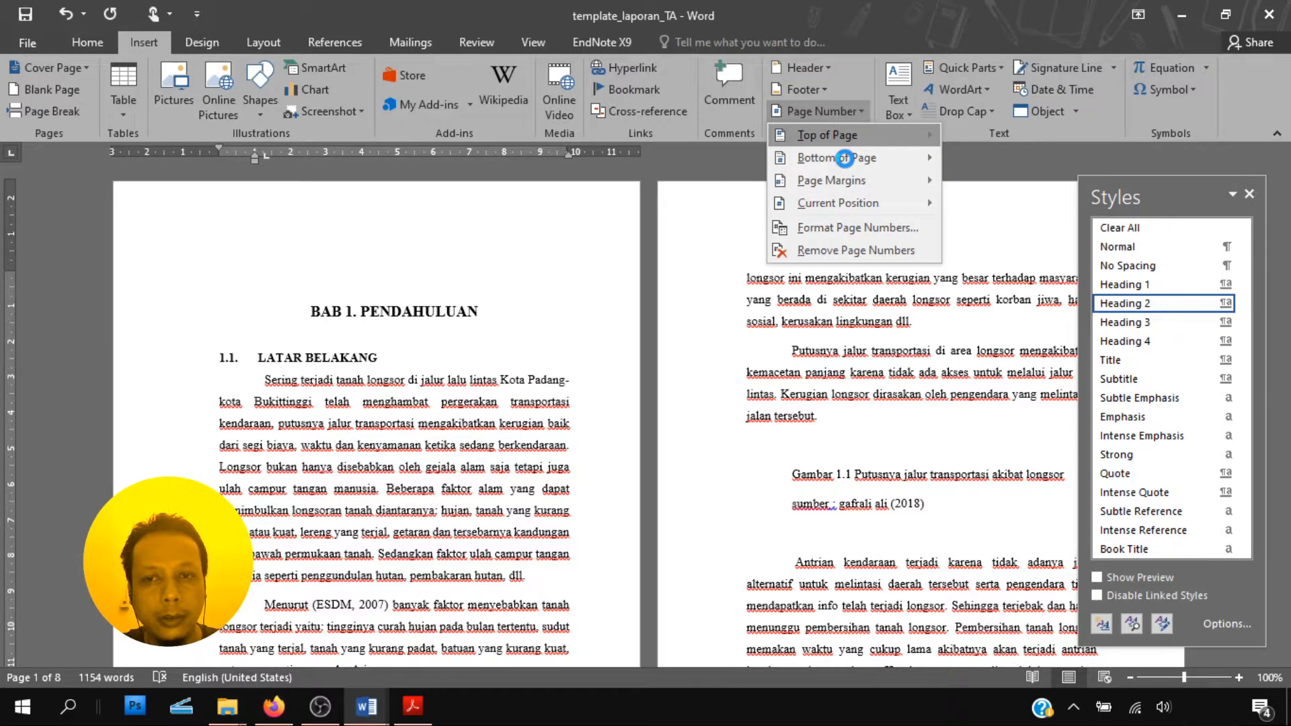
{"action": "mouse_move", "coordinate": [848, 161]}
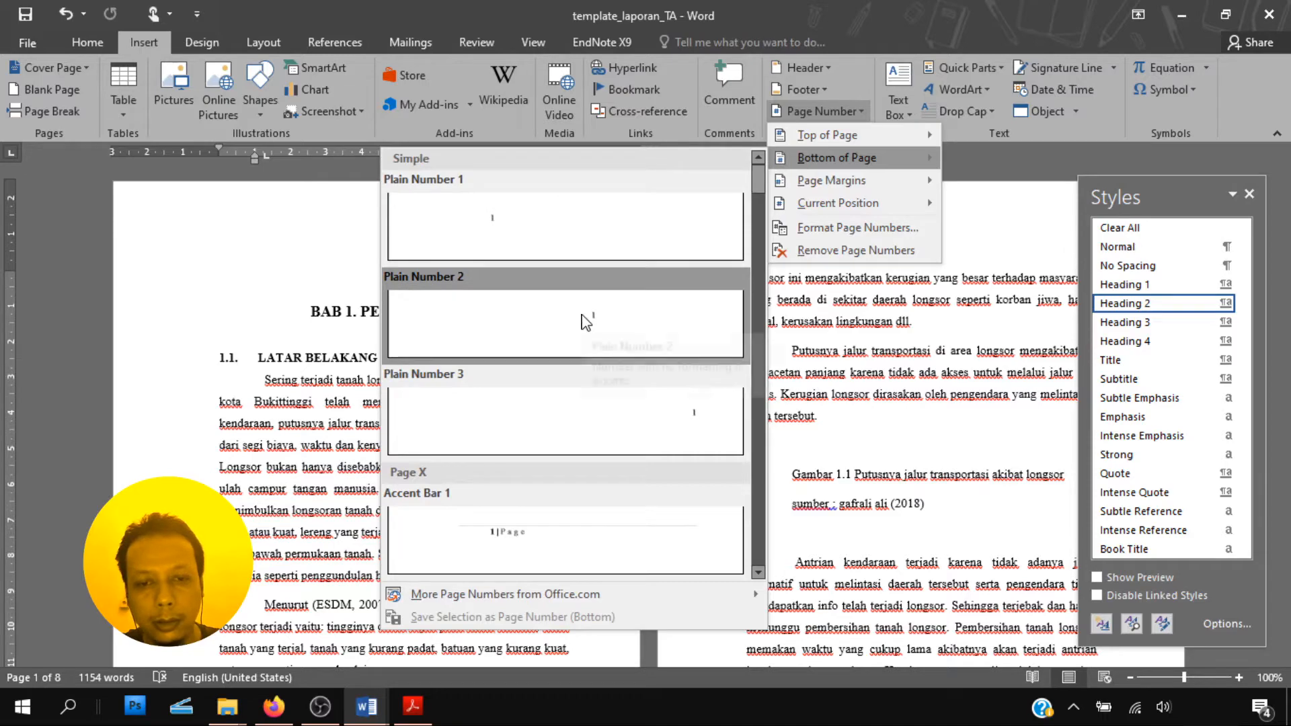
{"action": "left_click", "coordinate": [586, 323]}
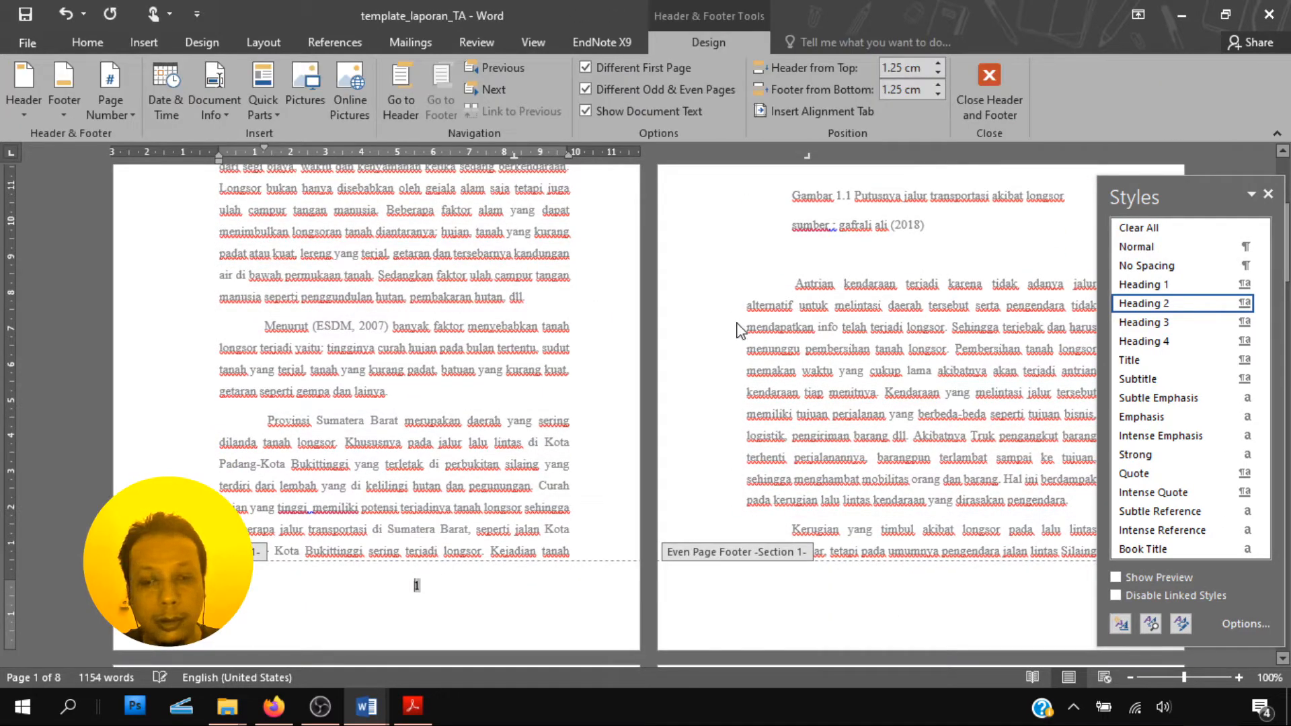
{"action": "scroll", "coordinate": [740, 330], "scroll_direction": "up", "scroll_amount": 4}
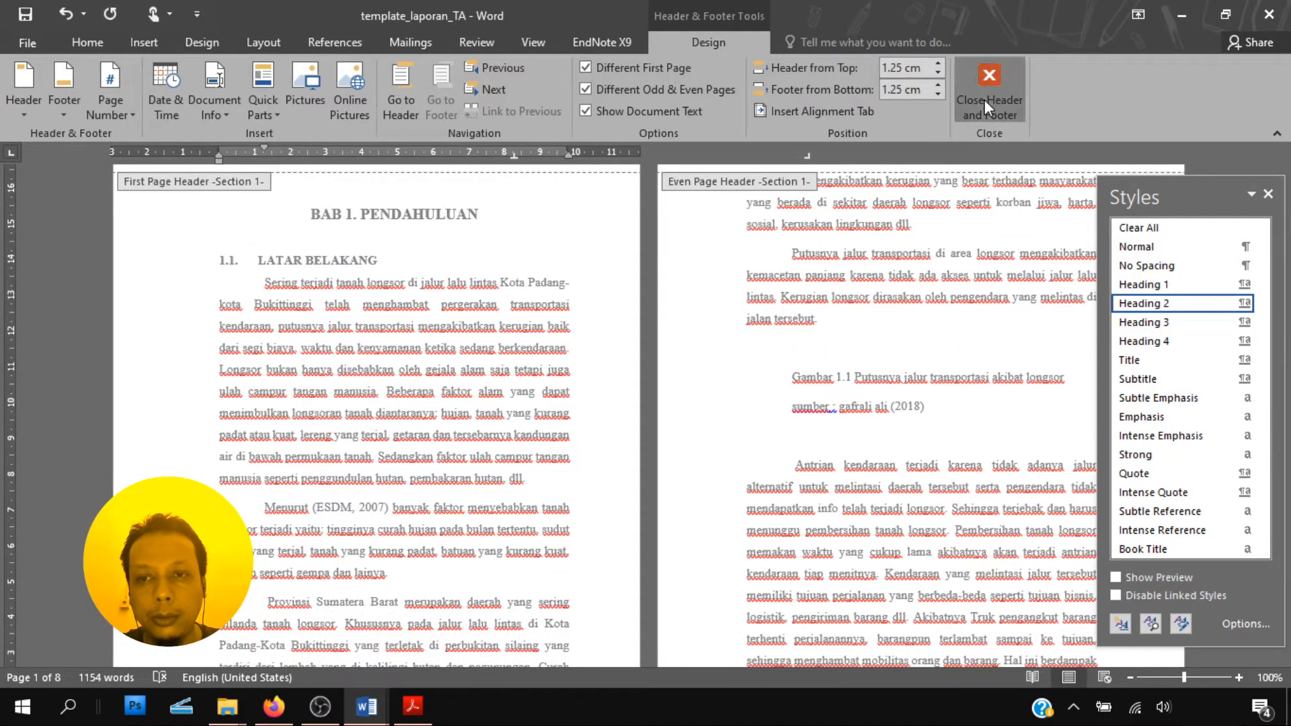
{"action": "left_click", "coordinate": [984, 99]}
{"action": "scroll", "coordinate": [399, 393], "scroll_direction": "down", "scroll_amount": 5}
{"action": "scroll", "coordinate": [400, 393], "scroll_direction": "up", "scroll_amount": 5}
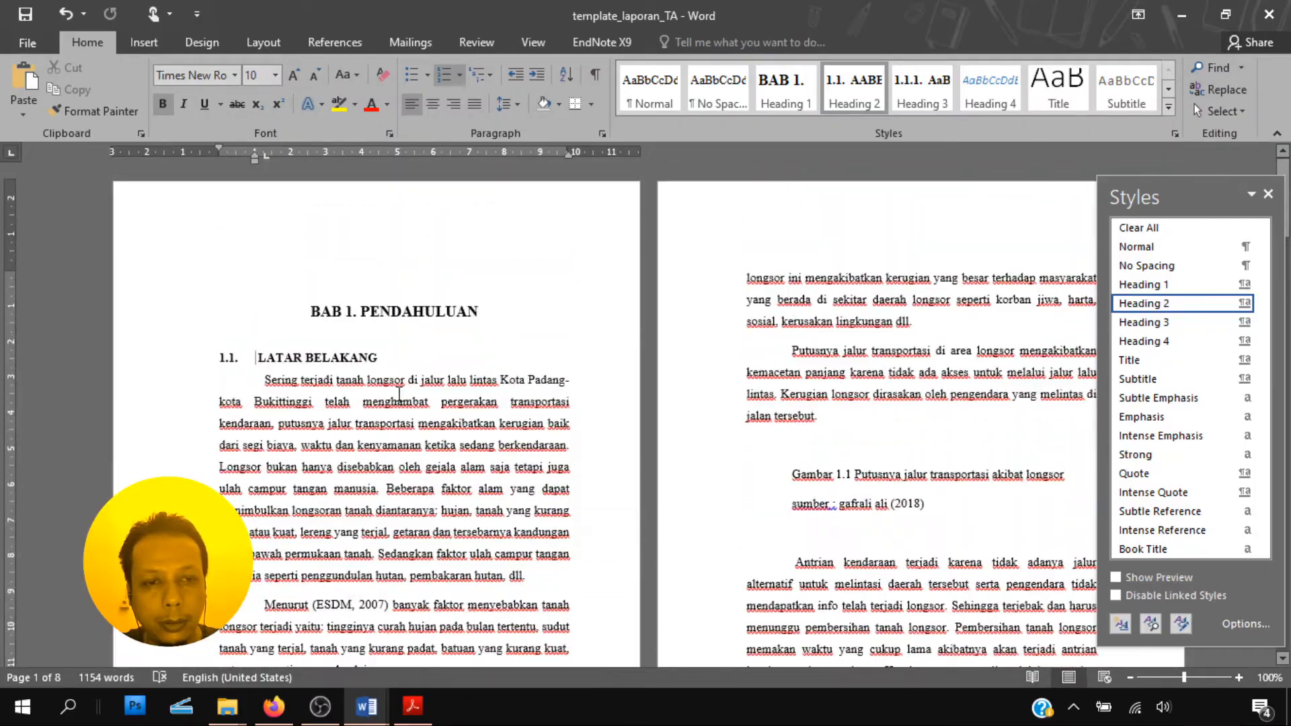
{"action": "scroll", "coordinate": [399, 393], "scroll_direction": "down", "scroll_amount": 5}
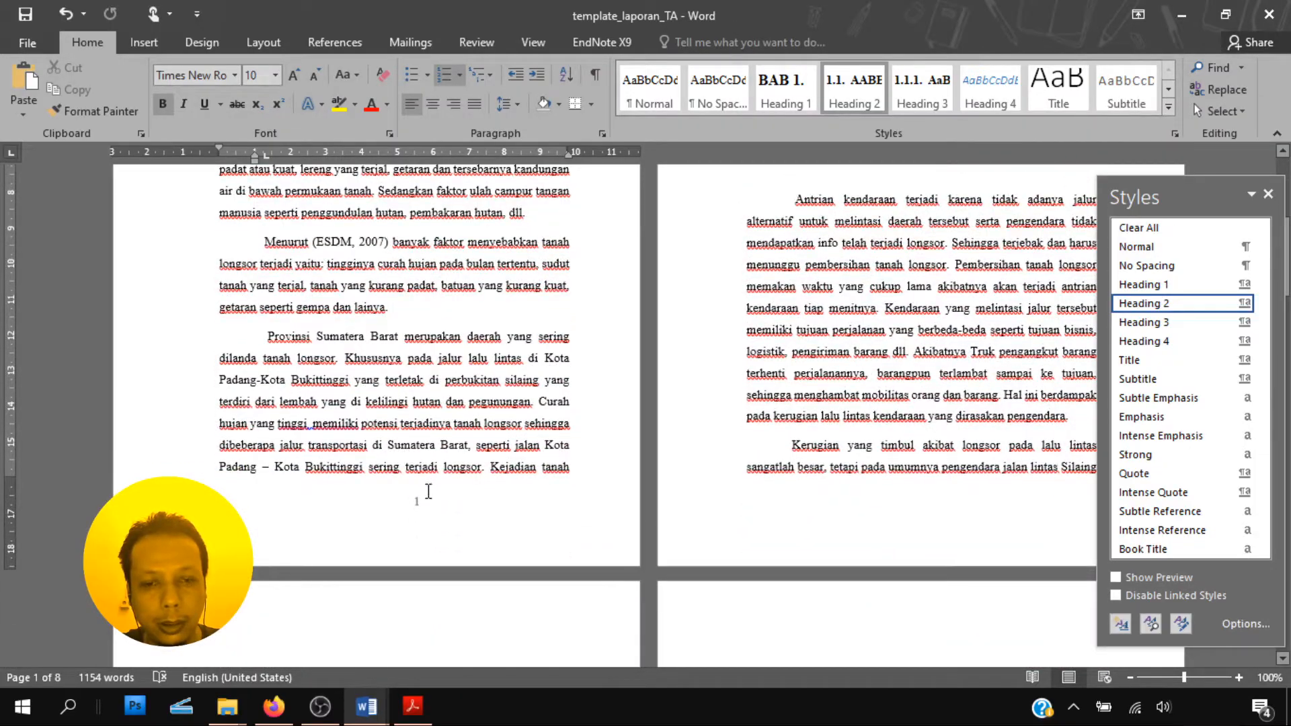
{"action": "scroll", "coordinate": [429, 492], "scroll_direction": "up", "scroll_amount": 5}
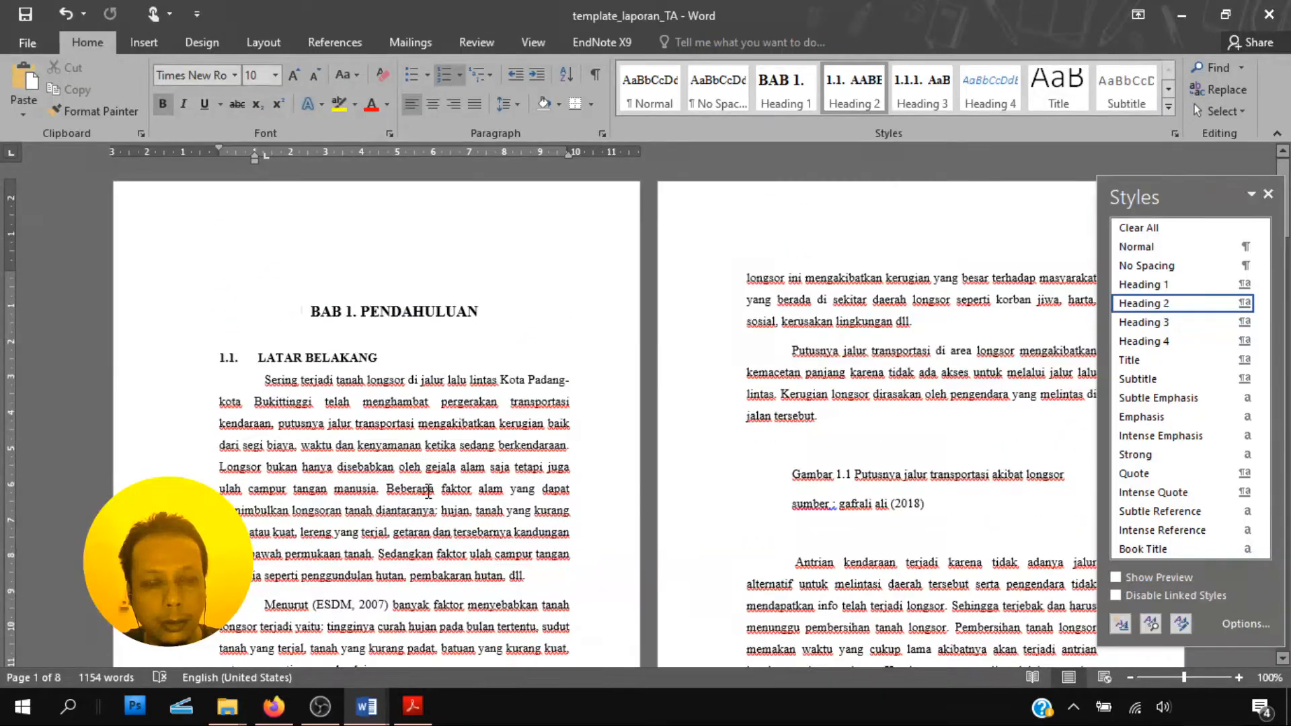
{"action": "left_click", "coordinate": [387, 279]}
{"action": "key", "text": "Delete"}
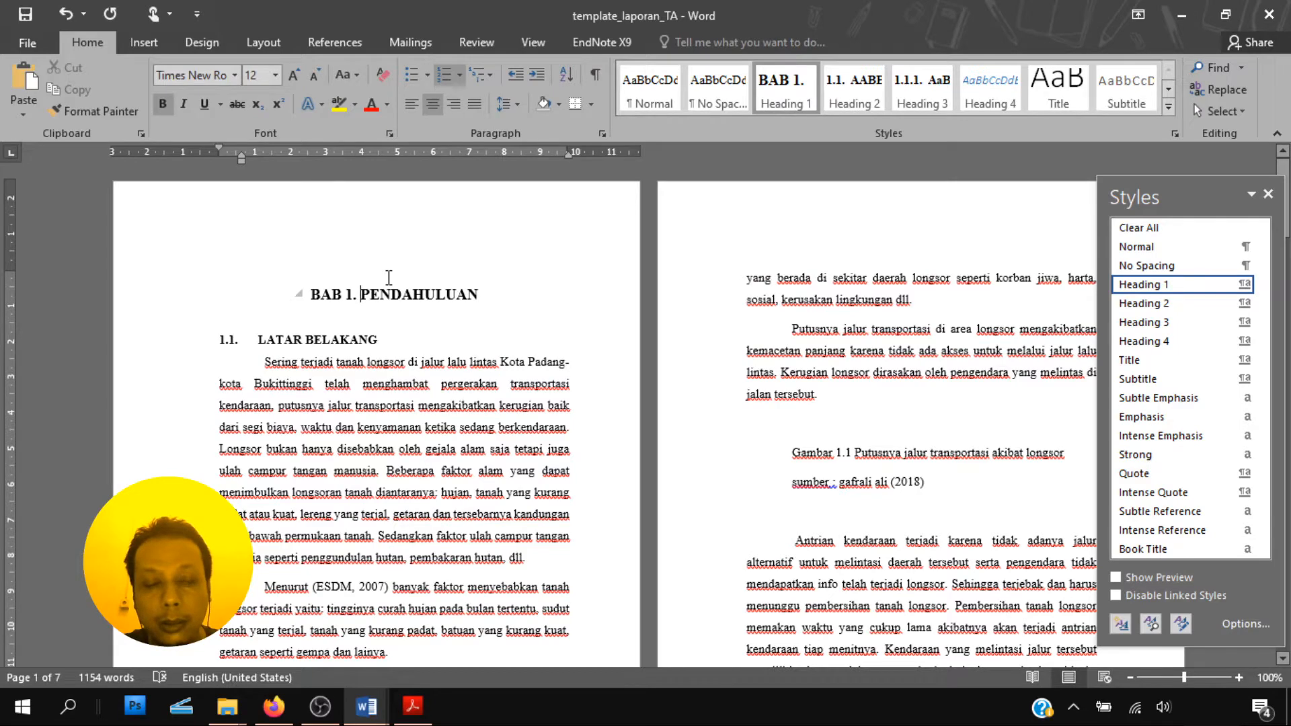
{"action": "key", "text": "ctrl+z"}
Add a "Daftar Isi" line above the BAB 1. PENDAHULUAN heading, followed by several blank lines
{"action": "left_click", "coordinate": [387, 277]}
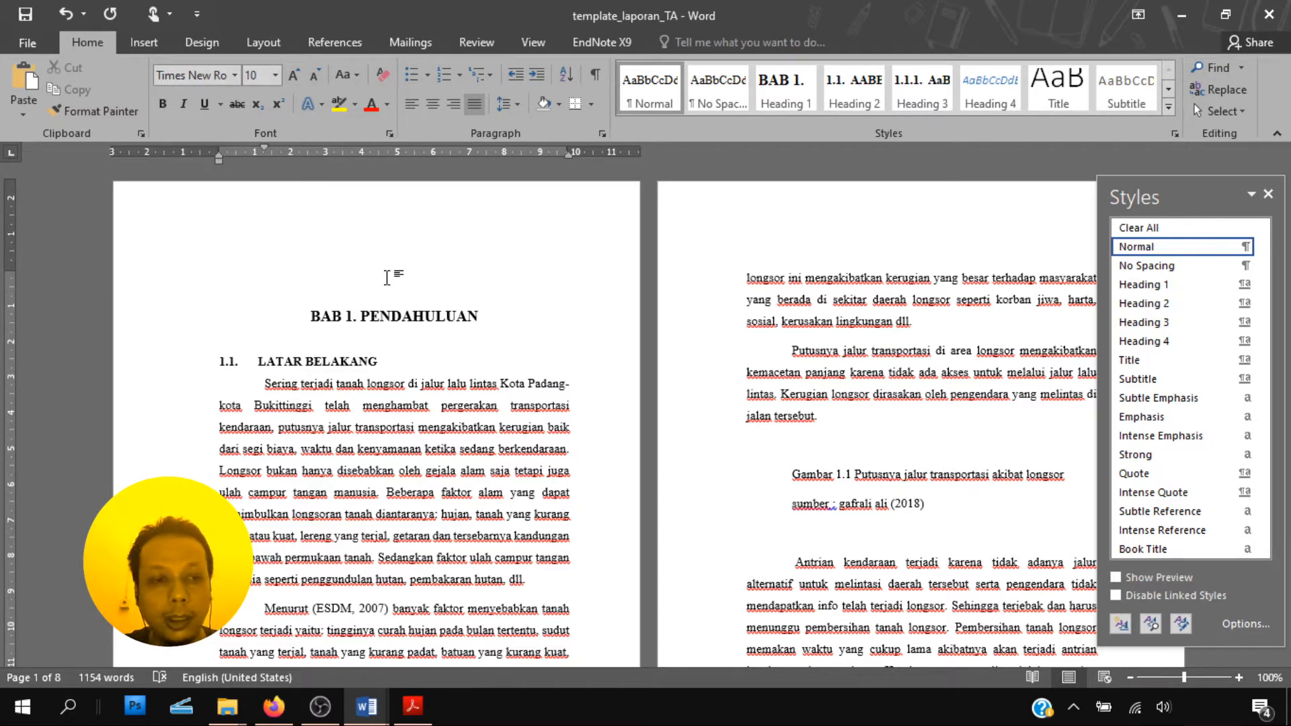
{"action": "left_click", "coordinate": [387, 278]}
{"action": "type", "text": "Daftar I"}
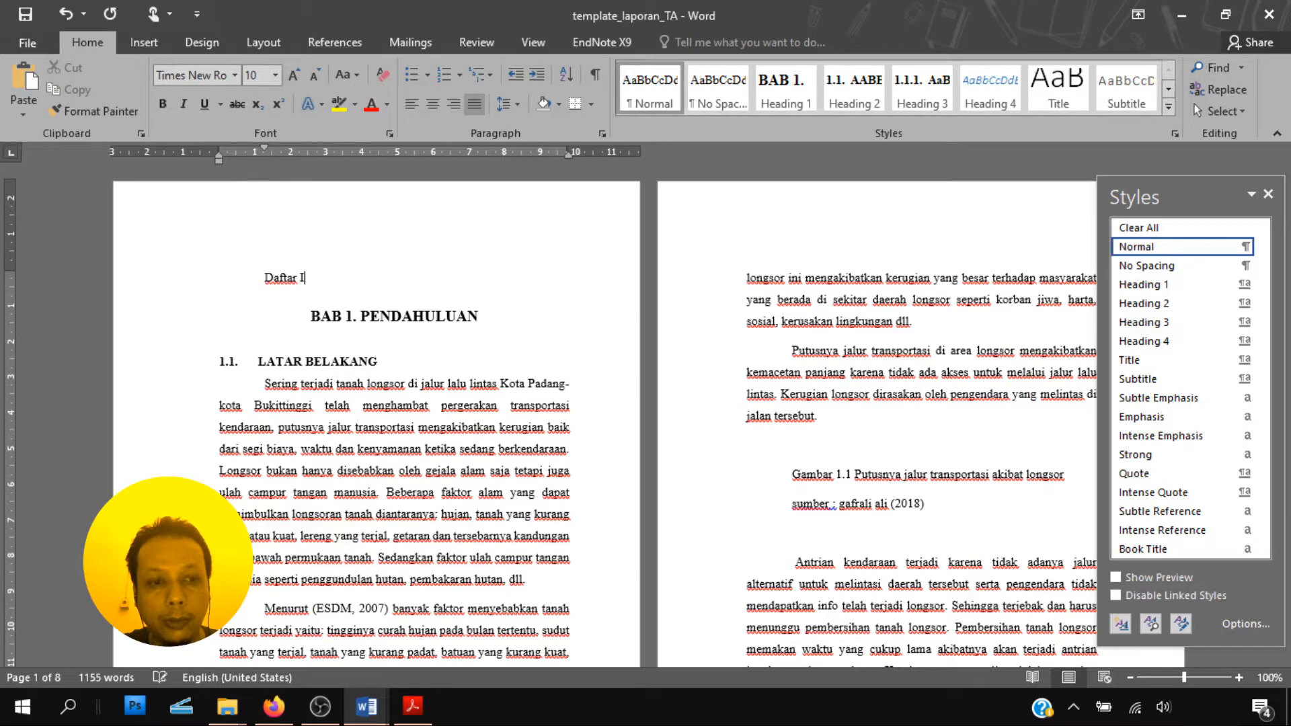
{"action": "type", "text": "s"}
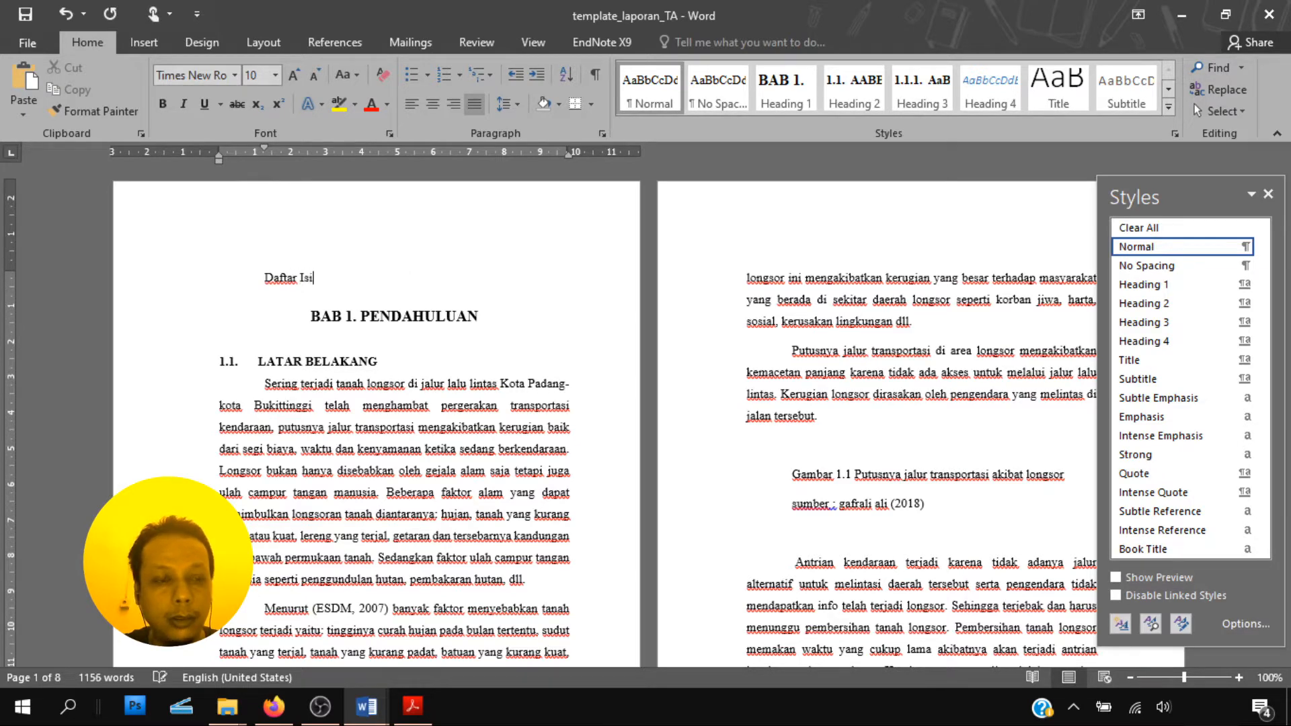
{"action": "type", "text": "i"}
{"action": "key", "text": "Return"}
{"action": "key", "text": "Return"}
{"action": "key", "text": "Return"}
{"action": "key", "text": "Return"}
{"action": "key", "text": "Return"}
{"action": "key", "text": "Return"}
{"action": "key", "text": "Return"}
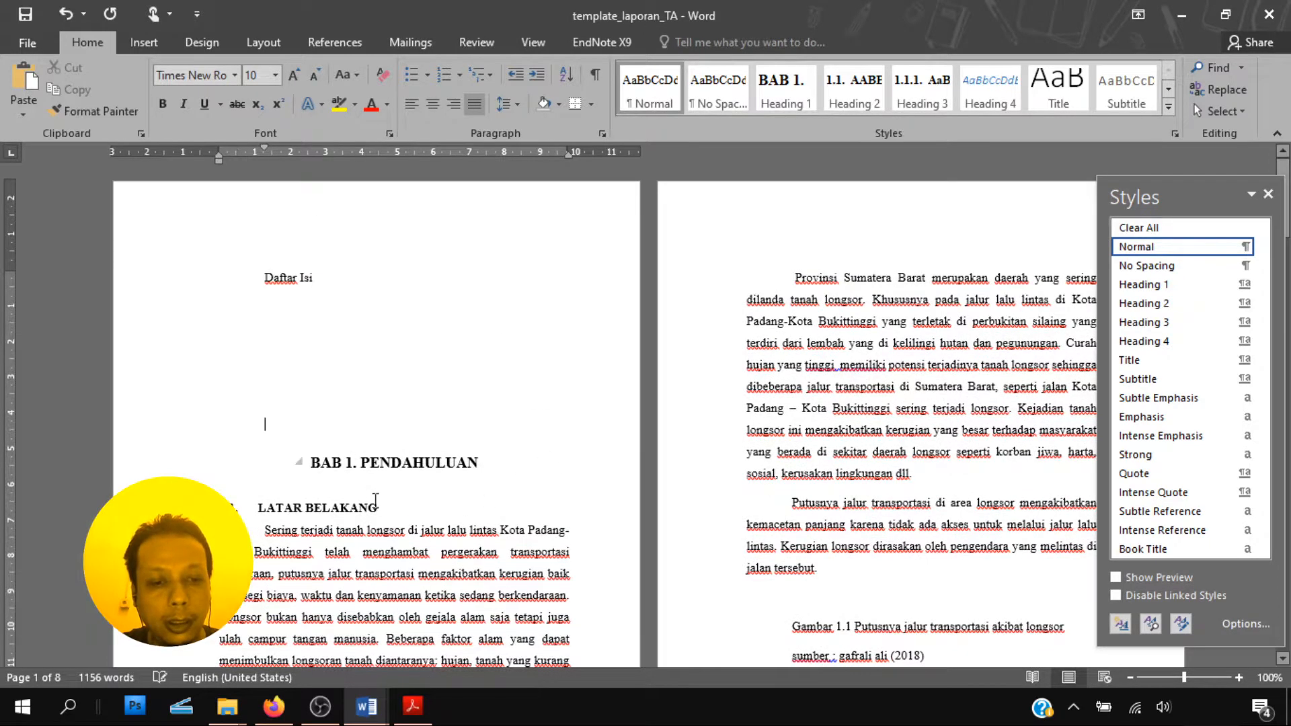
Insert a Next Page section break before the BAB 1. PENDAHULUAN heading and delete the empty paragraph above the heading
{"action": "scroll", "coordinate": [375, 499], "scroll_direction": "down", "scroll_amount": 2}
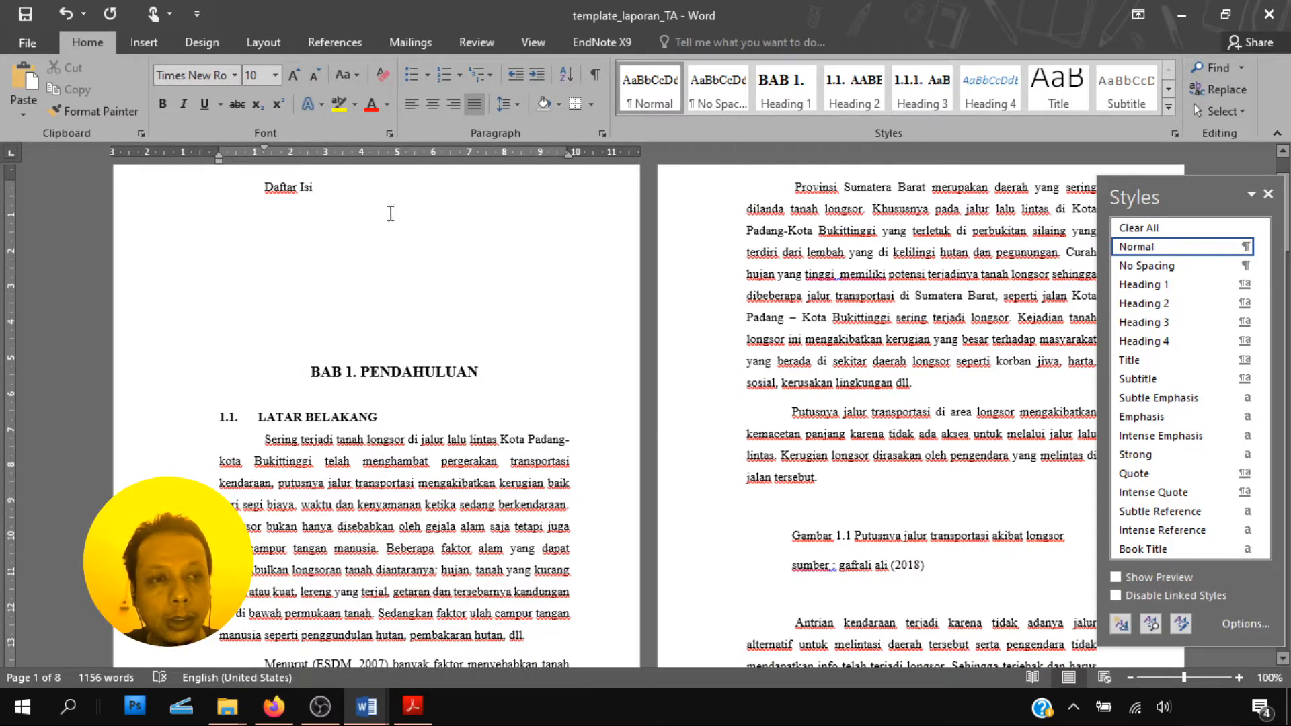
{"action": "left_click", "coordinate": [149, 44]}
{"action": "left_click", "coordinate": [264, 45]}
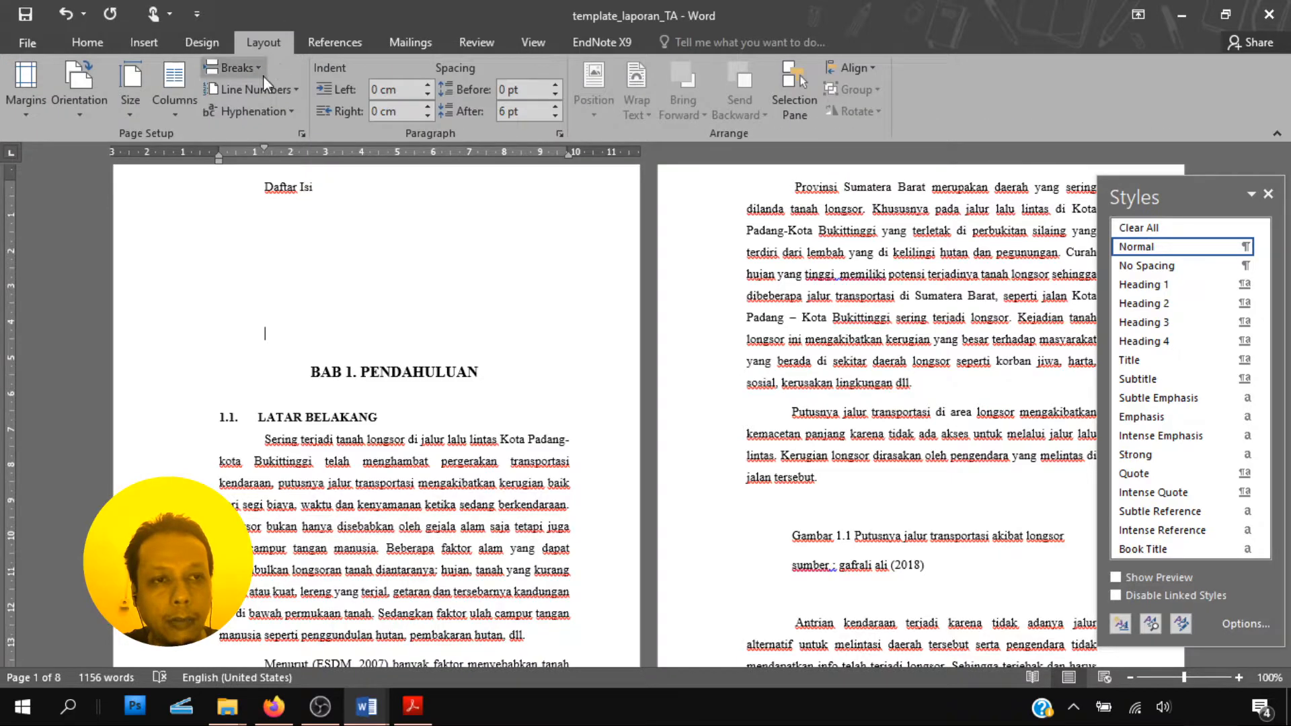
{"action": "left_click", "coordinate": [256, 70]}
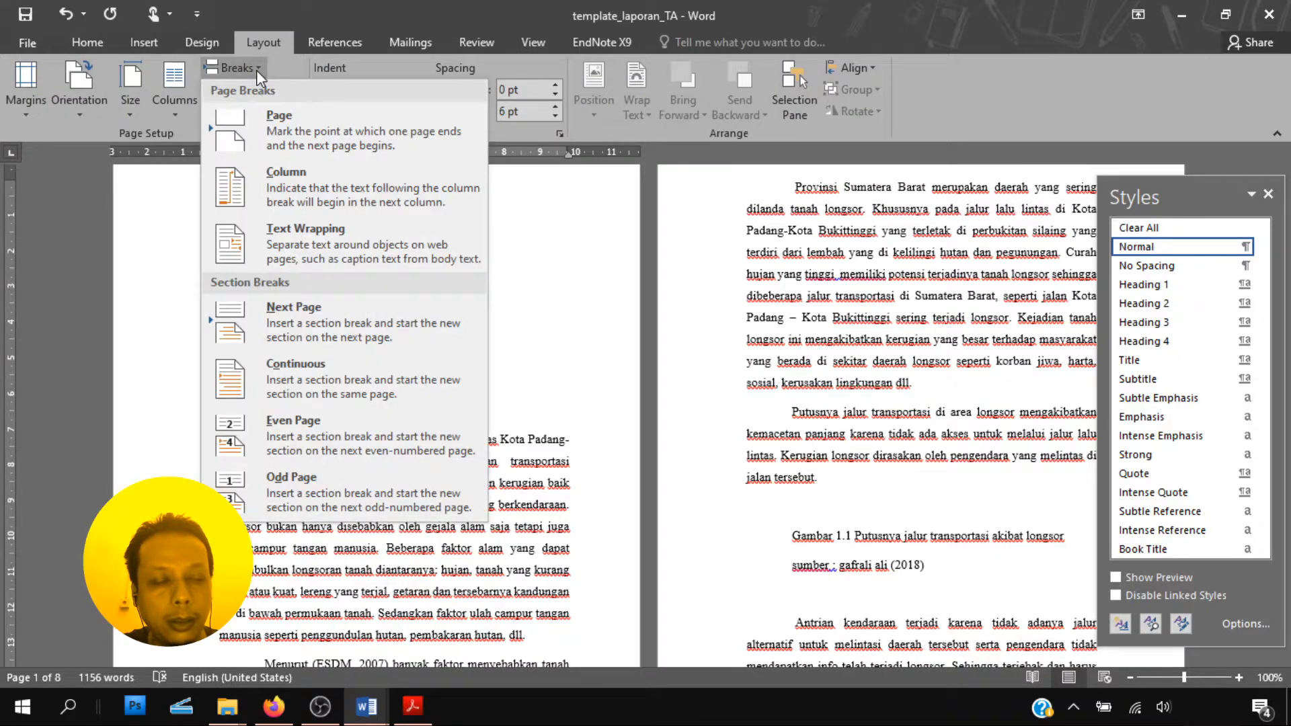
{"action": "left_click", "coordinate": [305, 315]}
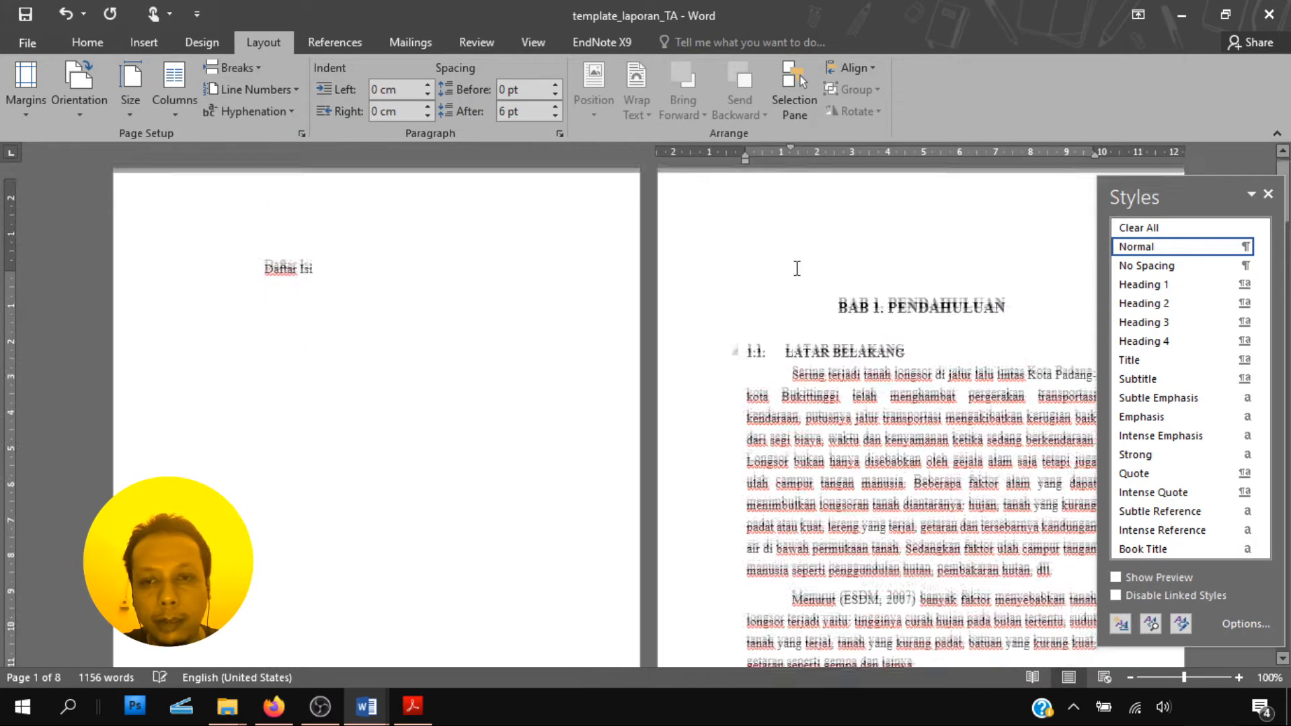
{"action": "key", "text": "Delete"}
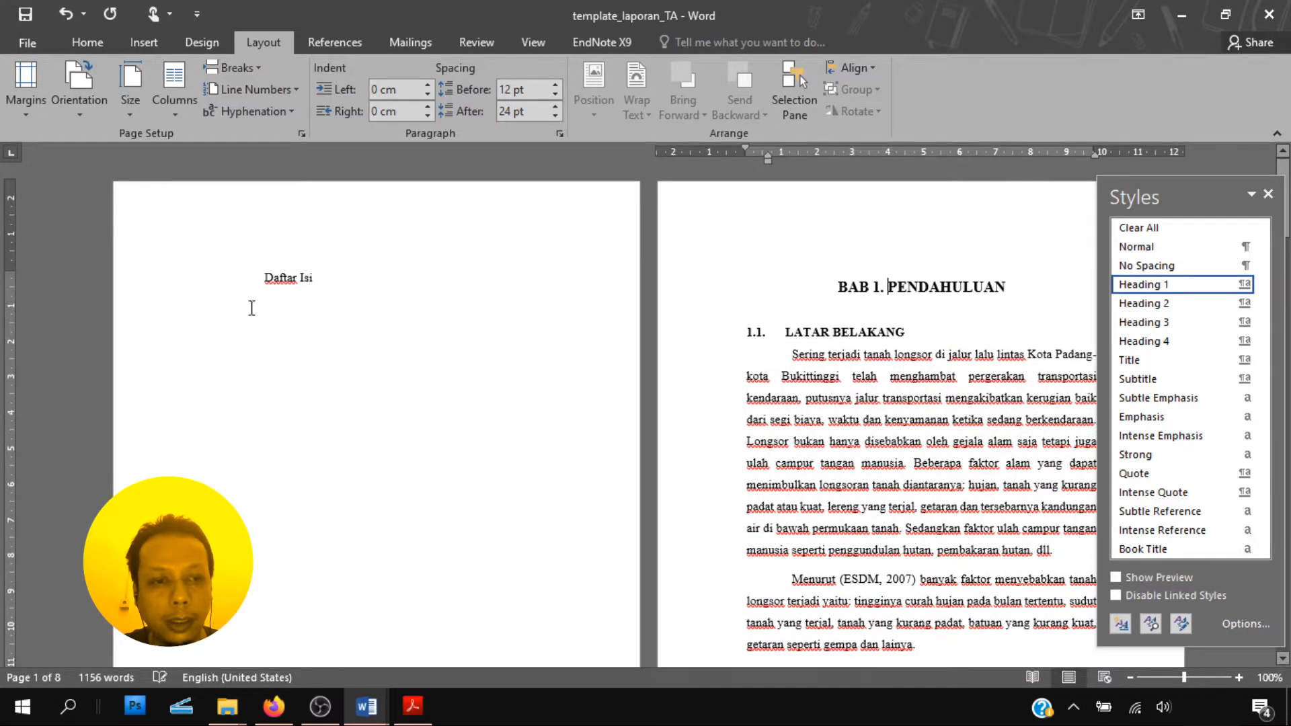
Close the Styles pane and check the page numbers at the bottom of the first two pages
{"action": "left_click", "coordinate": [316, 324]}
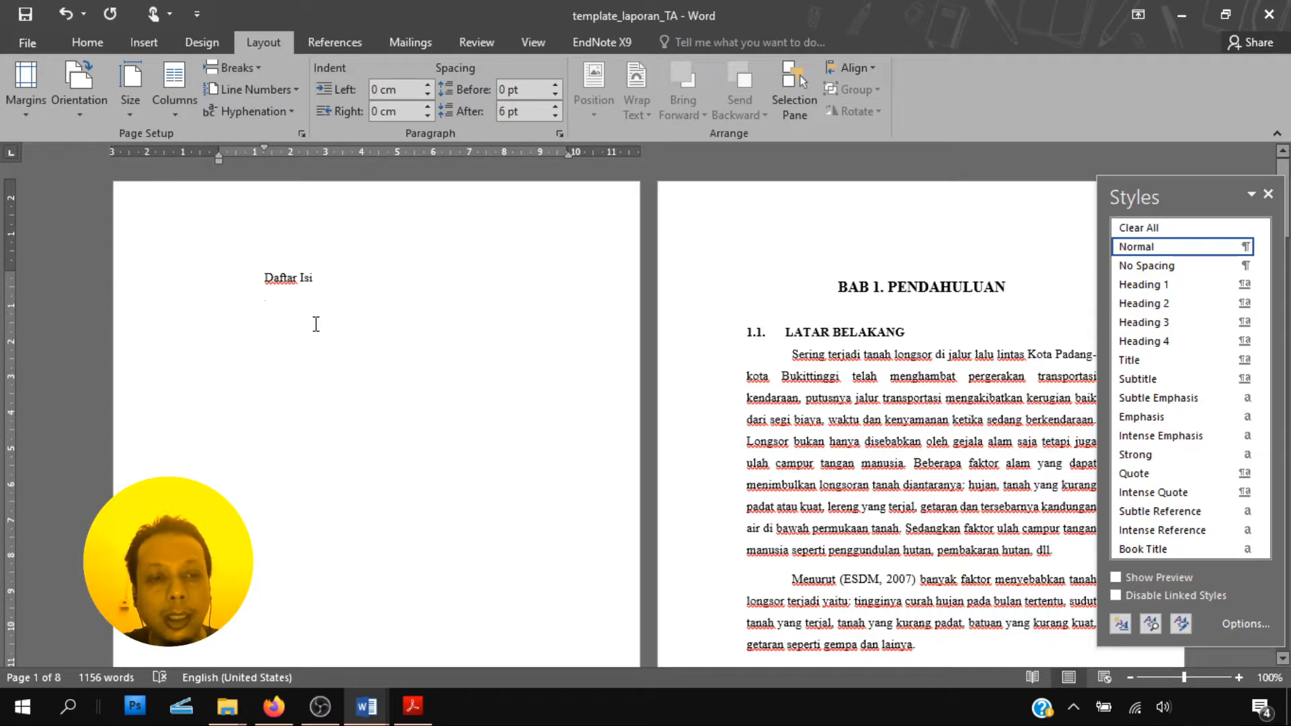
{"action": "left_click", "coordinate": [1268, 194]}
{"action": "scroll", "coordinate": [615, 305], "scroll_direction": "down", "scroll_amount": 5}
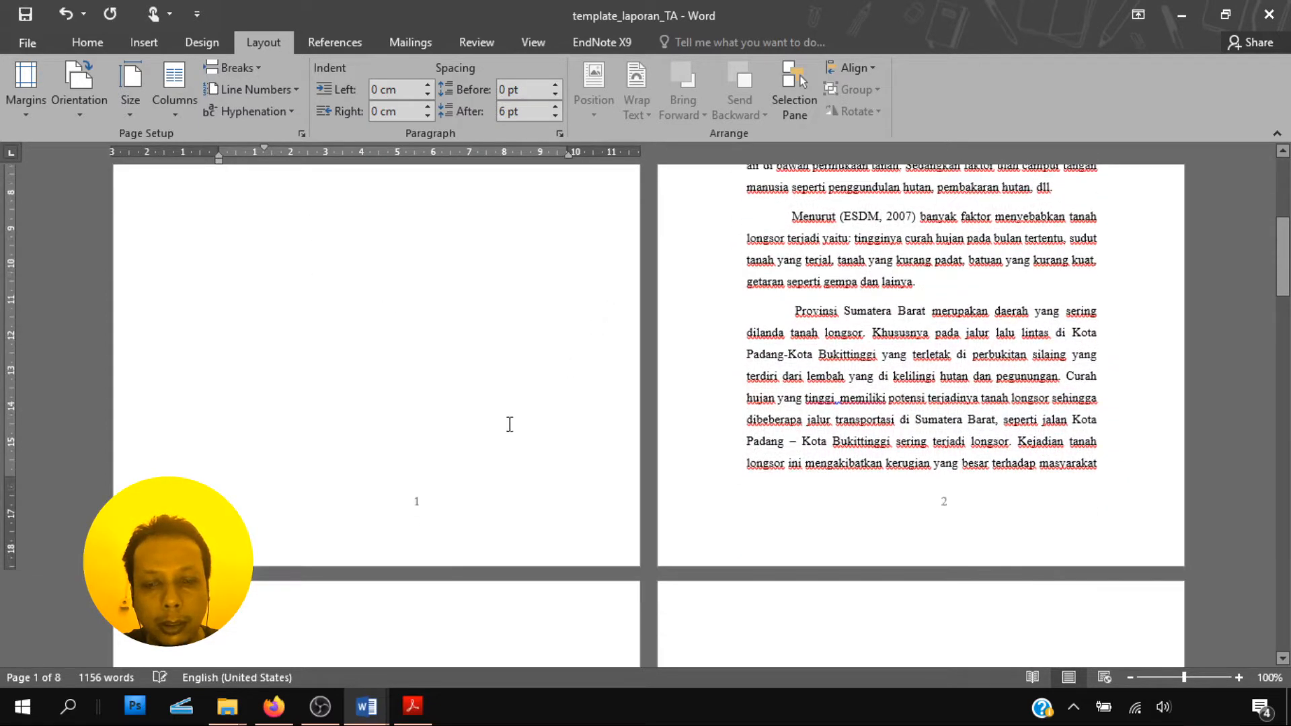
{"action": "scroll", "coordinate": [509, 424], "scroll_direction": "up", "scroll_amount": 4}
{"action": "scroll", "coordinate": [510, 424], "scroll_direction": "down", "scroll_amount": 5}
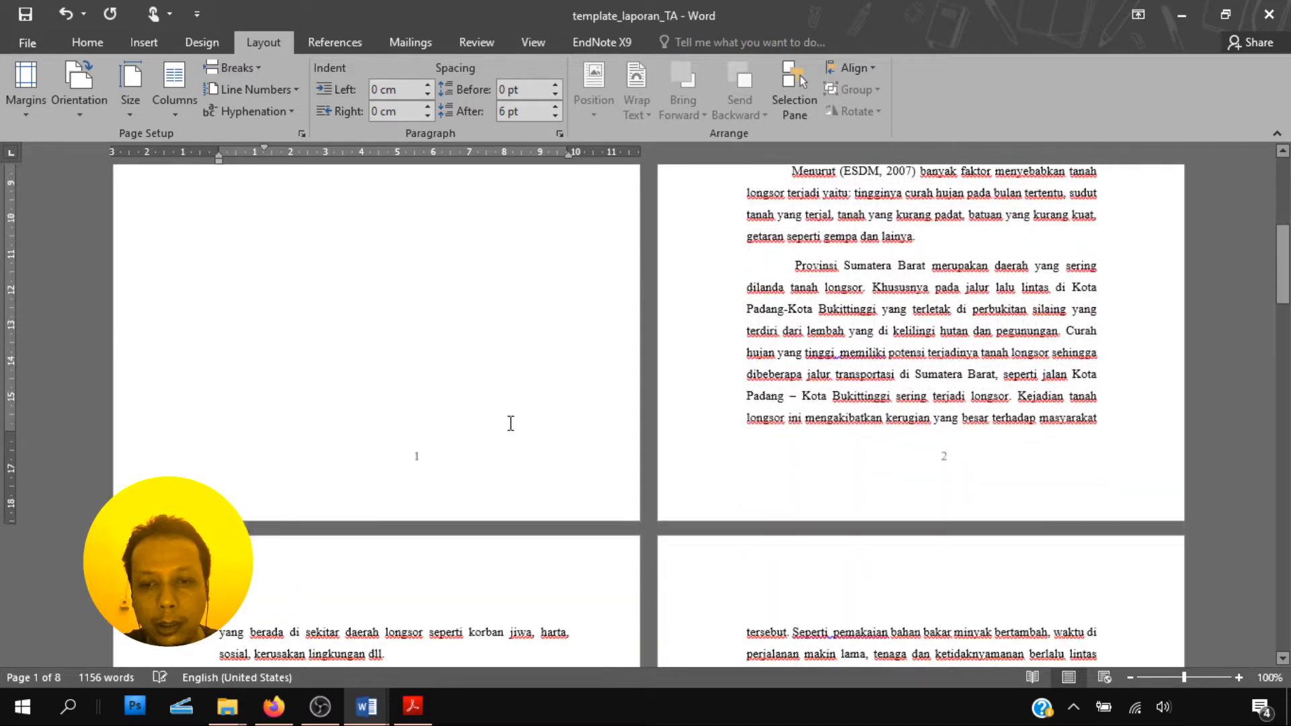
Open the first-page footer of Section 2 for editing and unlink it from the previous section
{"action": "double_click", "coordinate": [934, 462]}
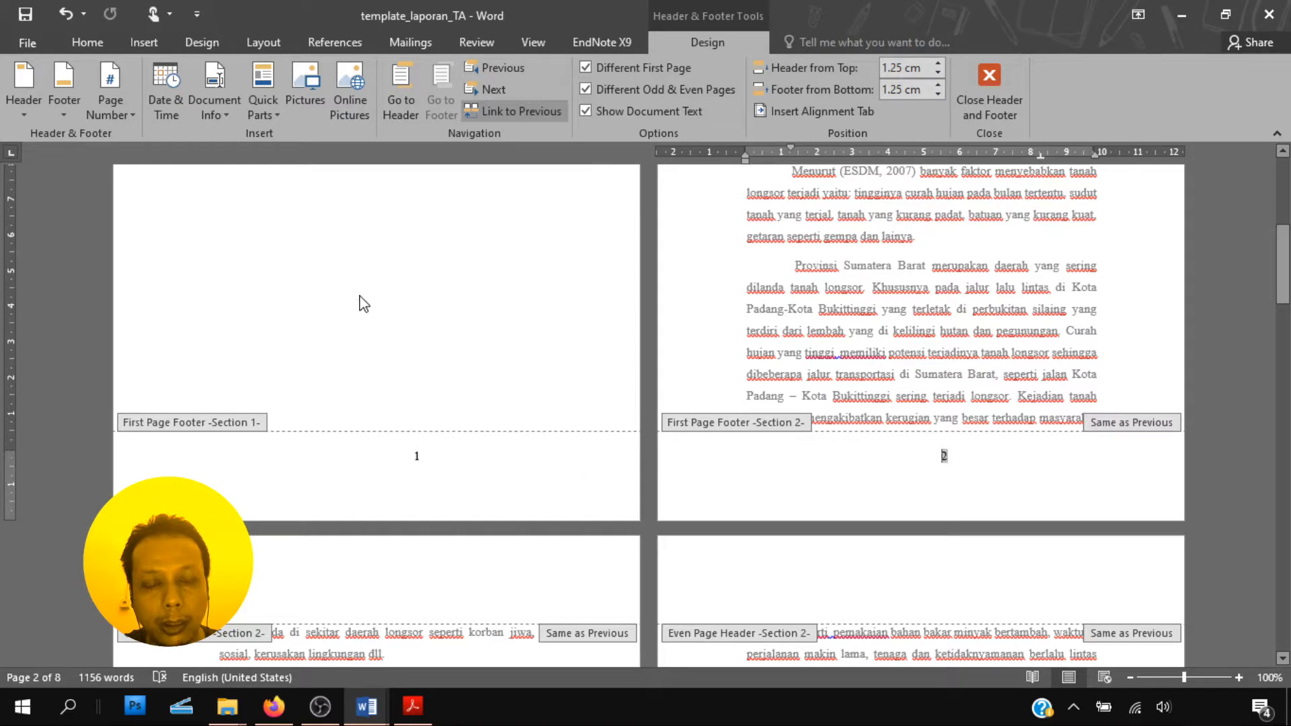
{"action": "left_click", "coordinate": [962, 465]}
{"action": "double_click", "coordinate": [946, 455]}
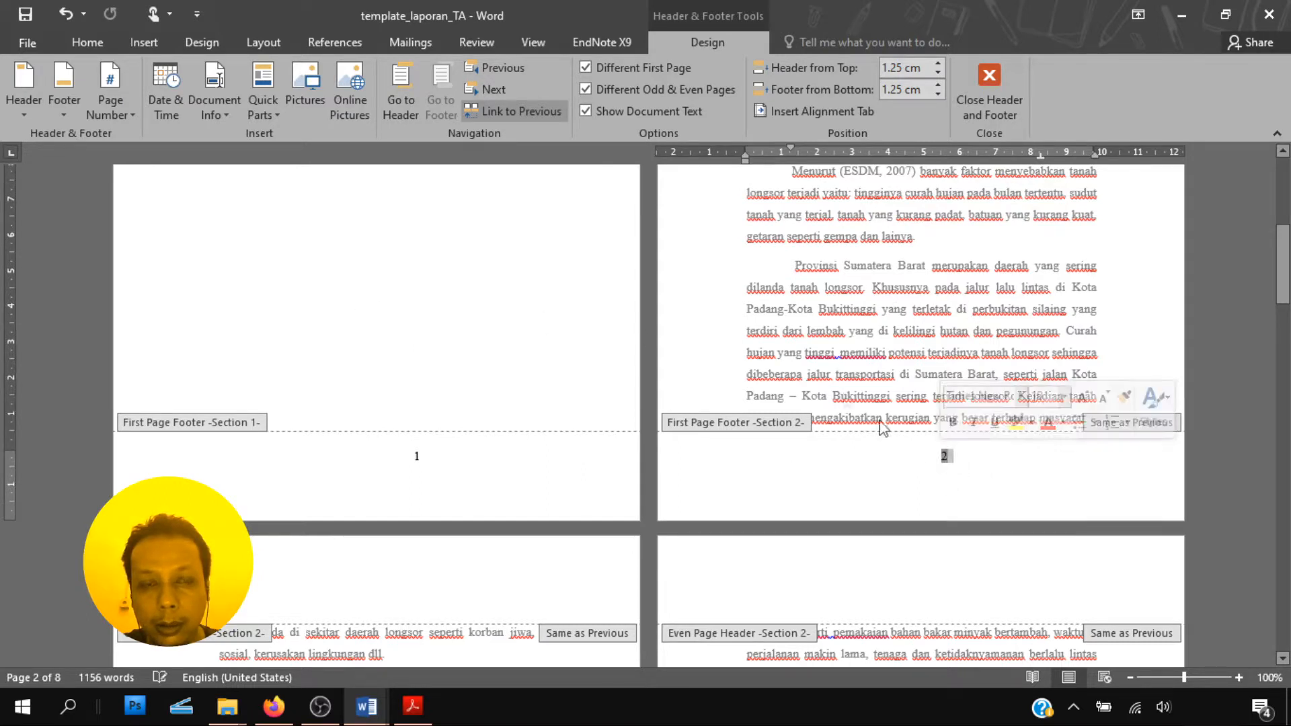
{"action": "left_click", "coordinate": [498, 111]}
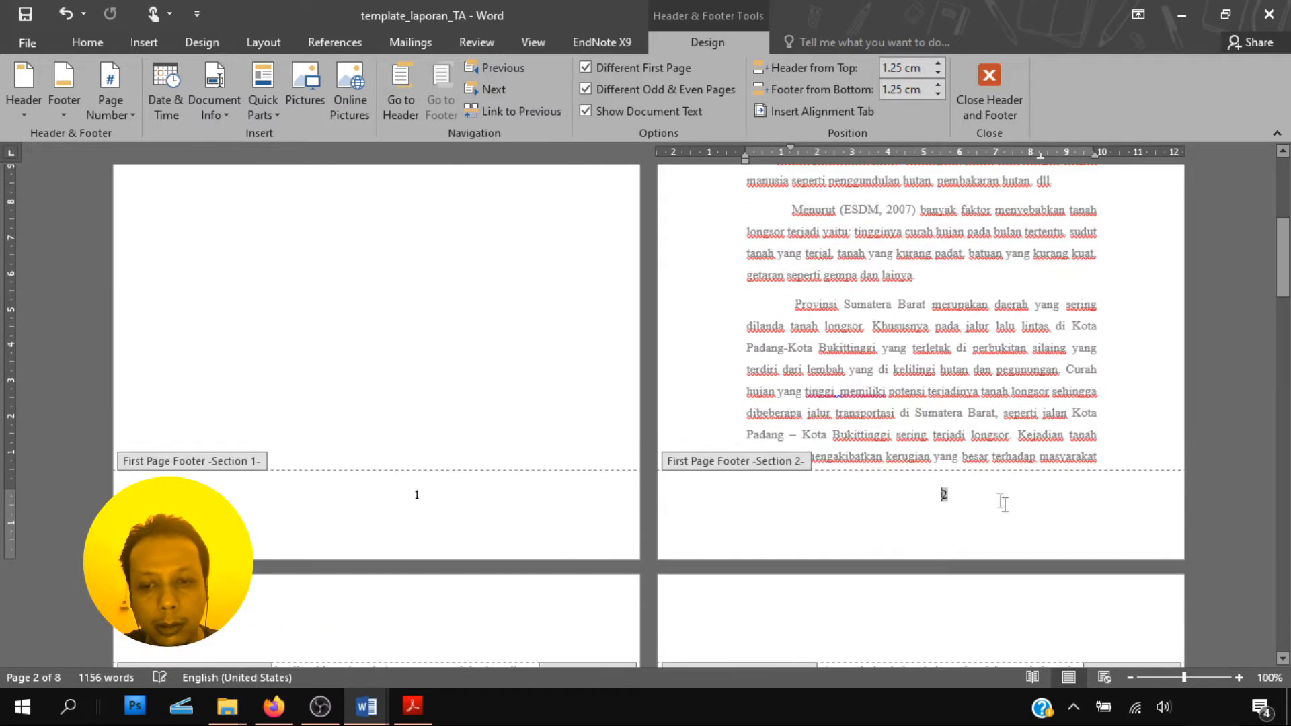
Set the page numbering of Section 2 to start at 1 instead of continuing from the previous section
{"action": "double_click", "coordinate": [940, 495]}
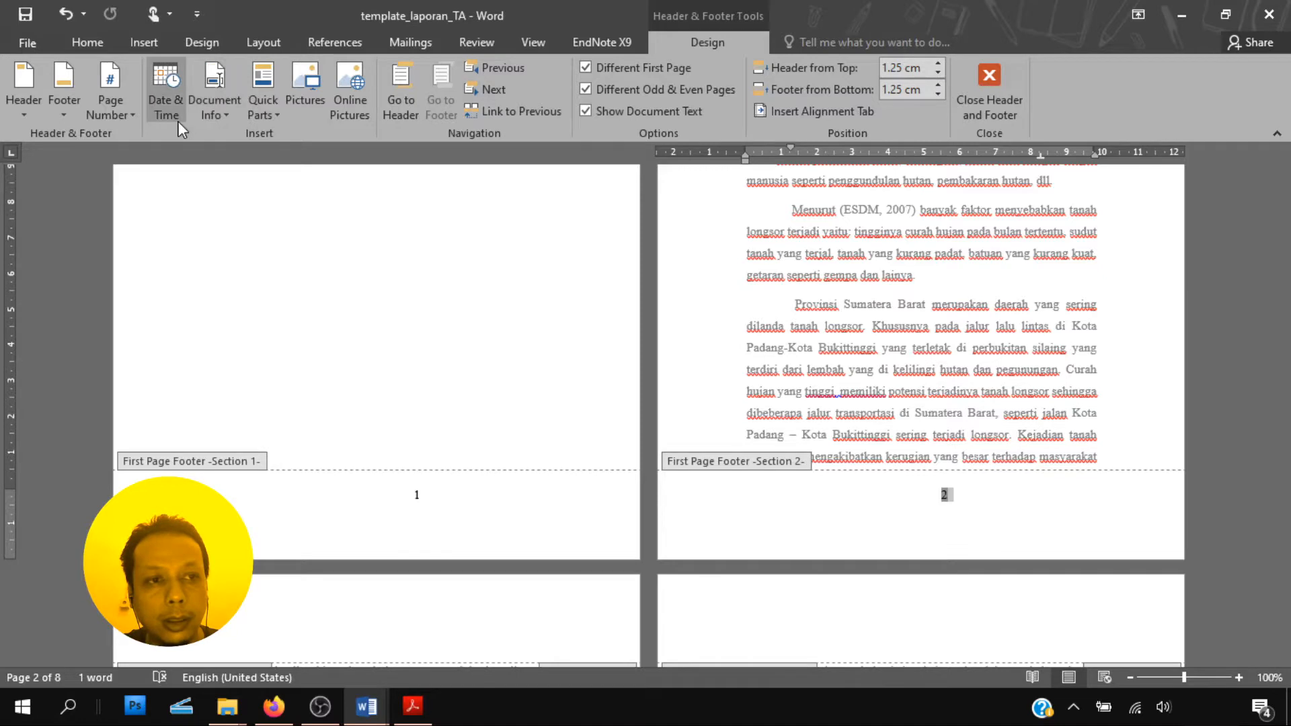
{"action": "left_click", "coordinate": [87, 42]}
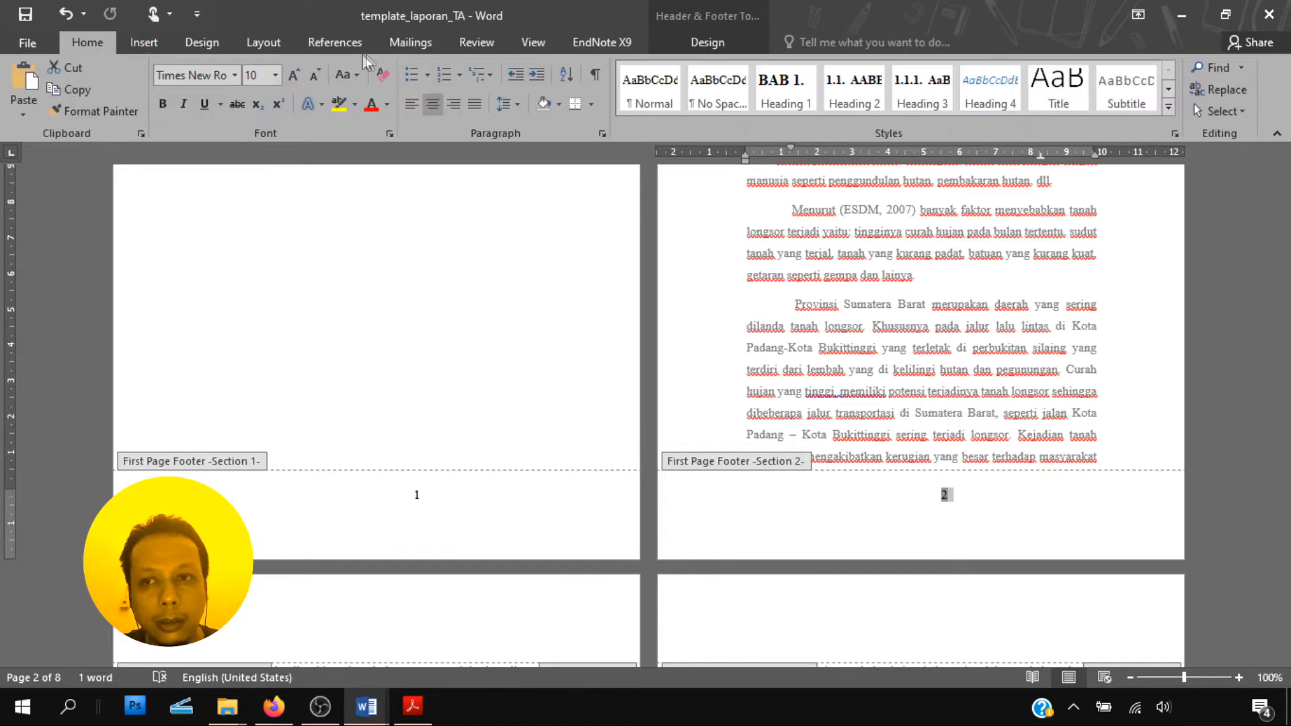
{"action": "left_click", "coordinate": [137, 47]}
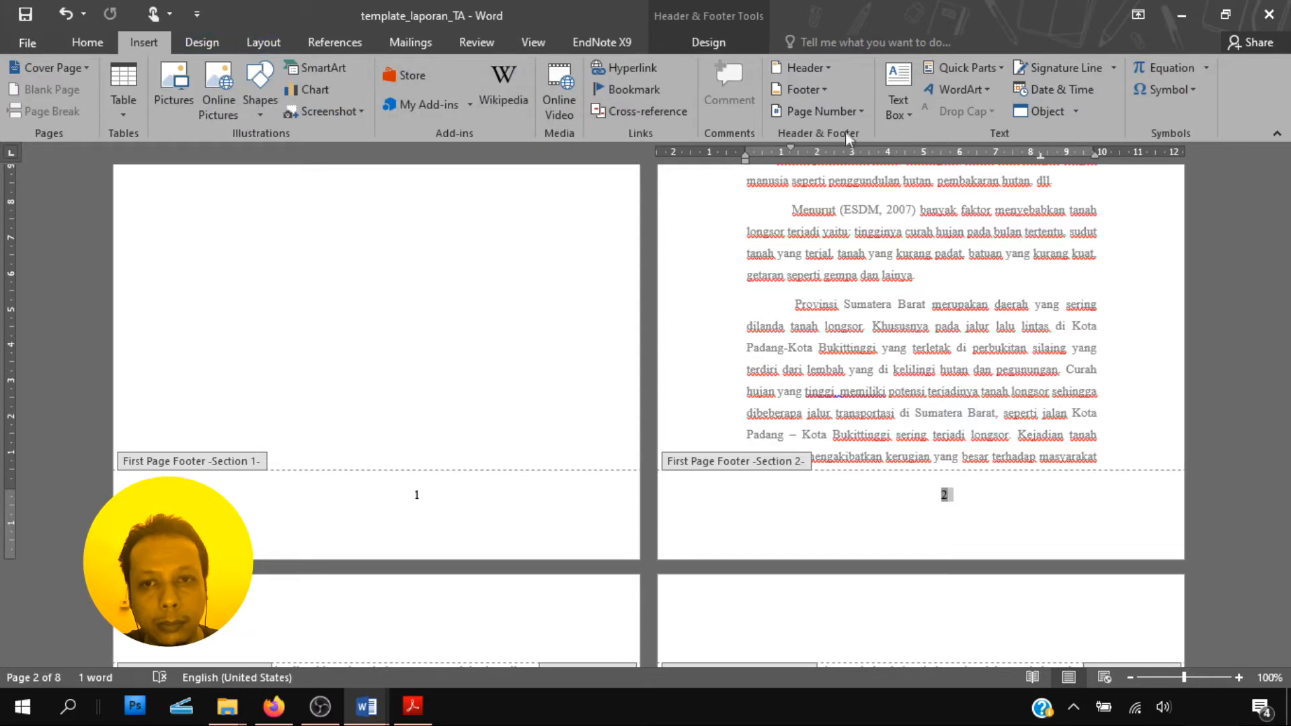
{"action": "left_click", "coordinate": [860, 112]}
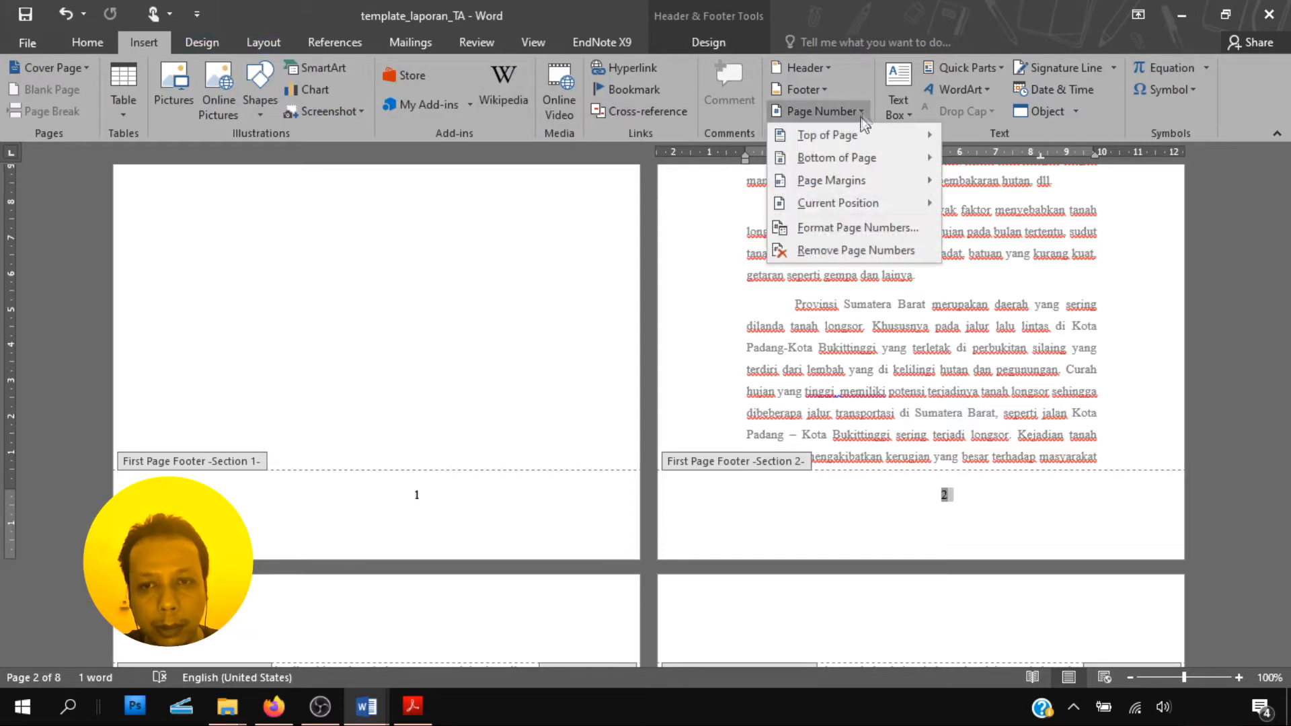
{"action": "left_click", "coordinate": [834, 228]}
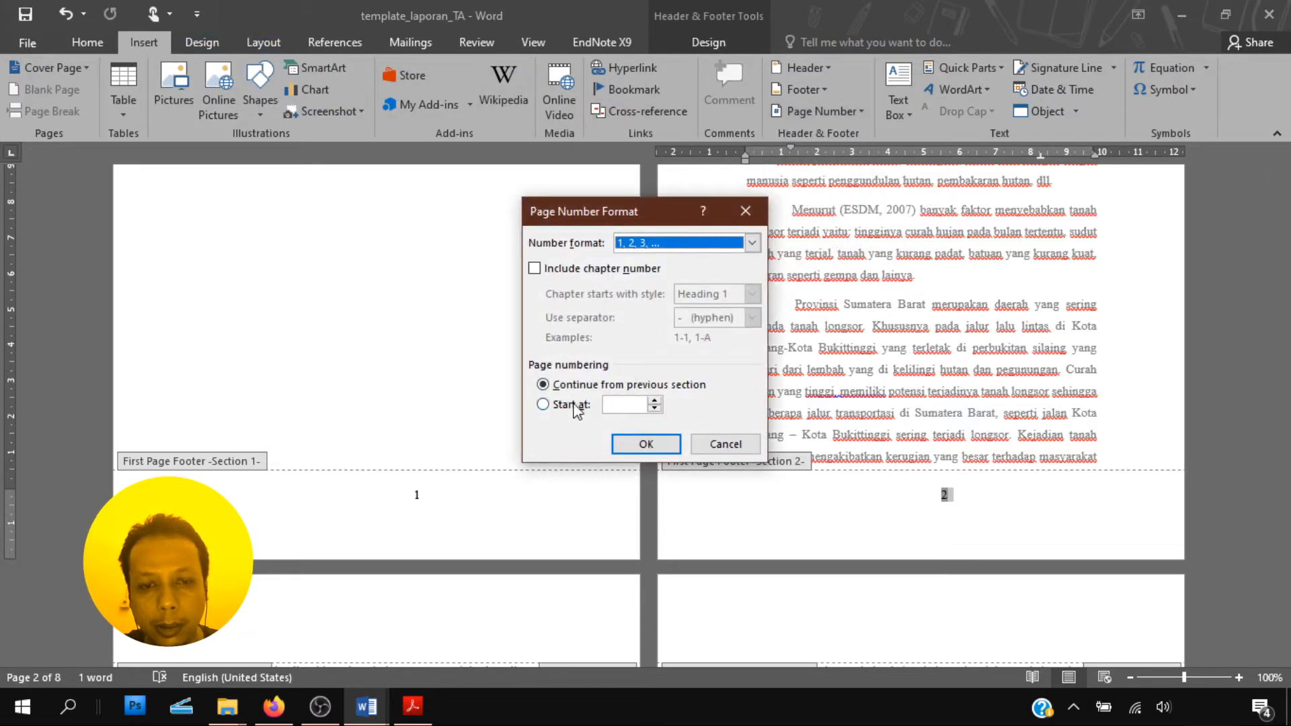
{"action": "left_click", "coordinate": [576, 405]}
{"action": "left_click", "coordinate": [647, 445]}
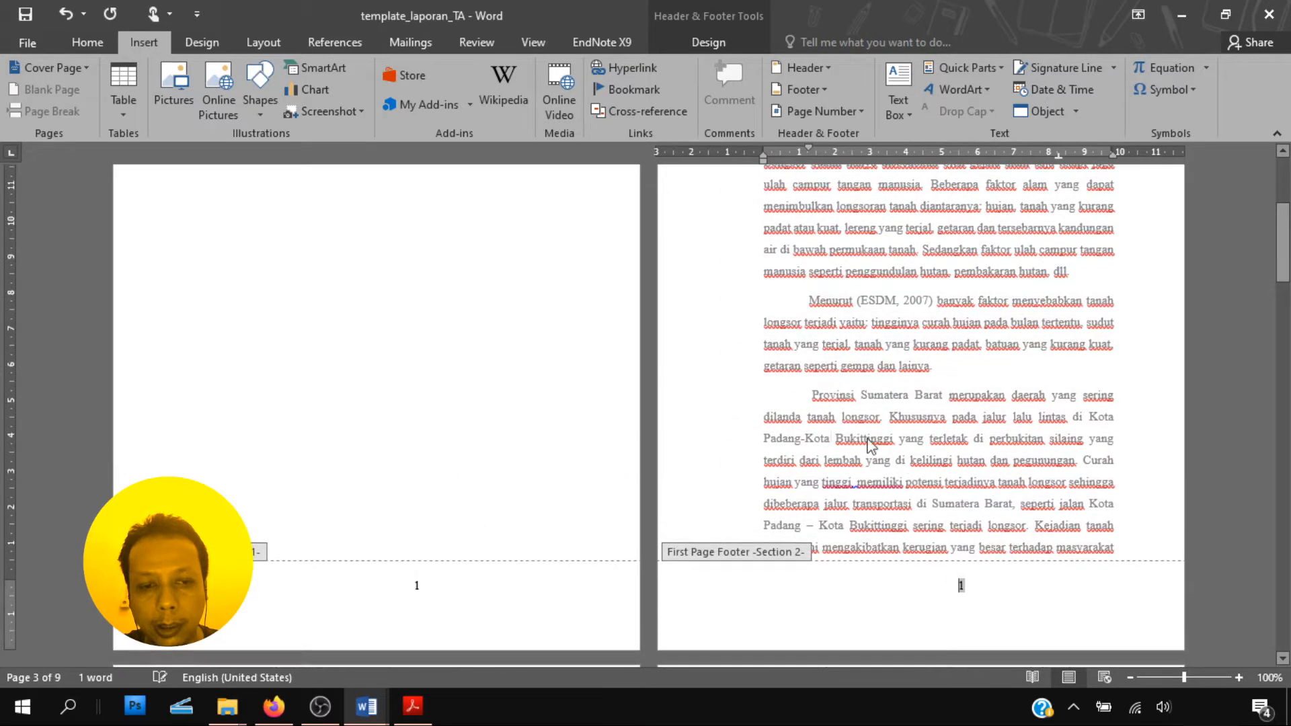
Format the page numbers of Section 1 as i, ii, iii, … and start them at i
{"action": "double_click", "coordinate": [418, 496]}
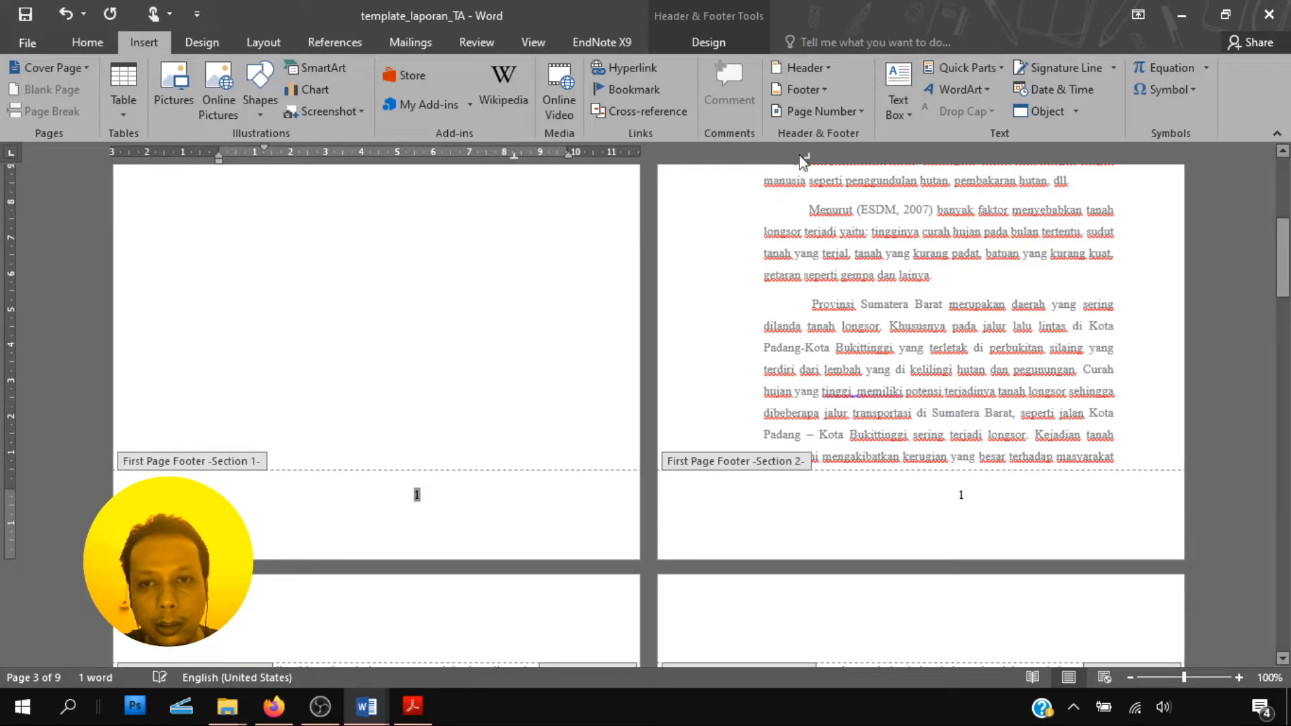
{"action": "left_click", "coordinate": [855, 109]}
{"action": "left_click", "coordinate": [828, 227]}
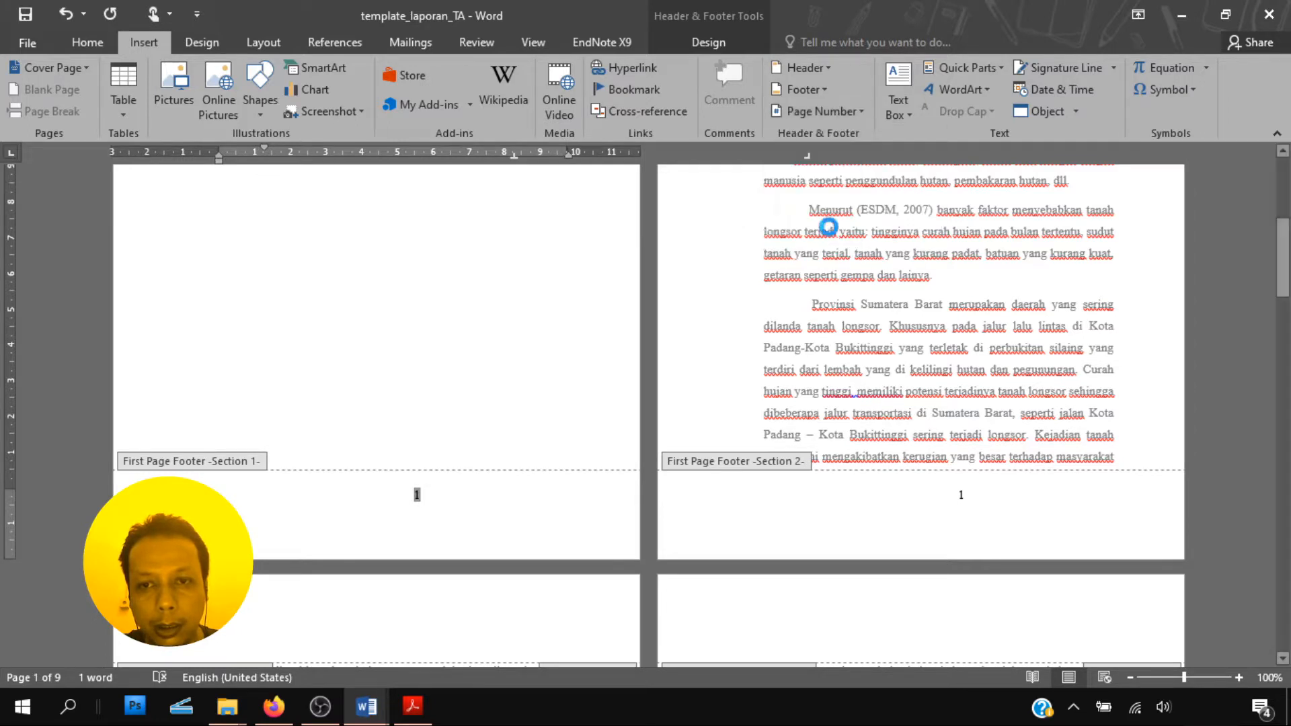
{"action": "left_click", "coordinate": [698, 245]}
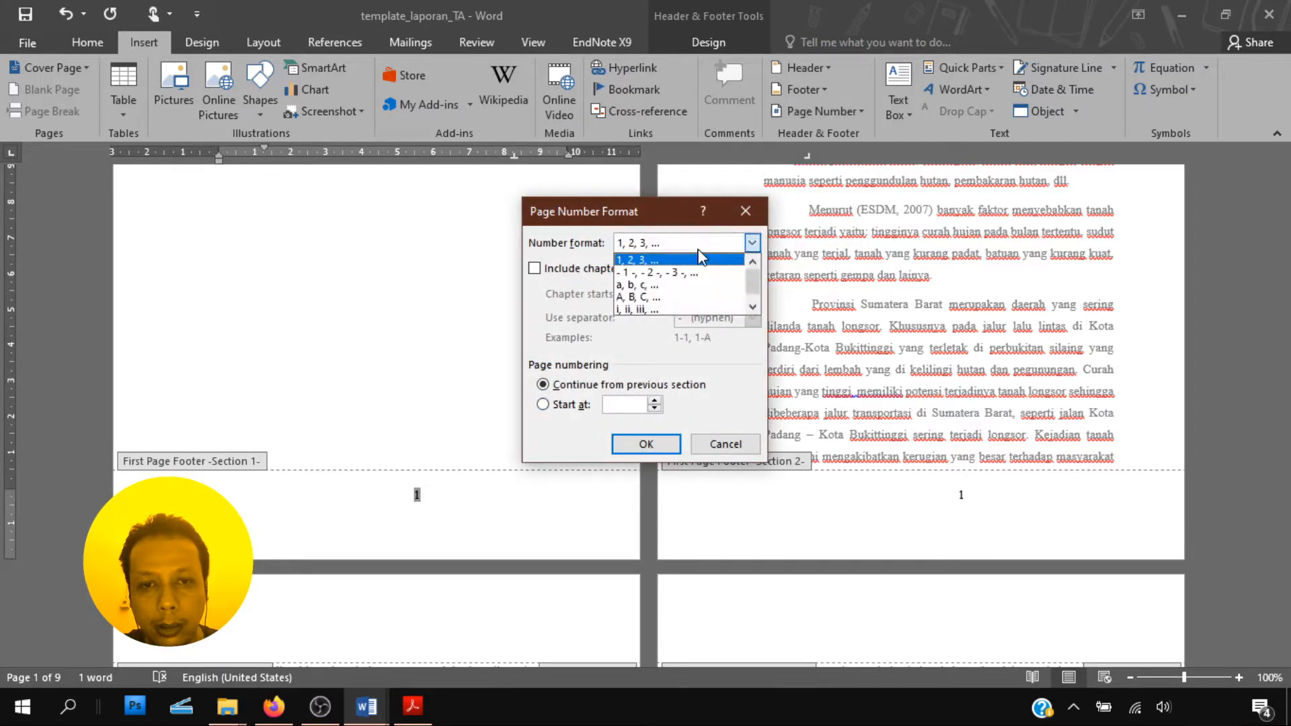
{"action": "left_click", "coordinate": [618, 310]}
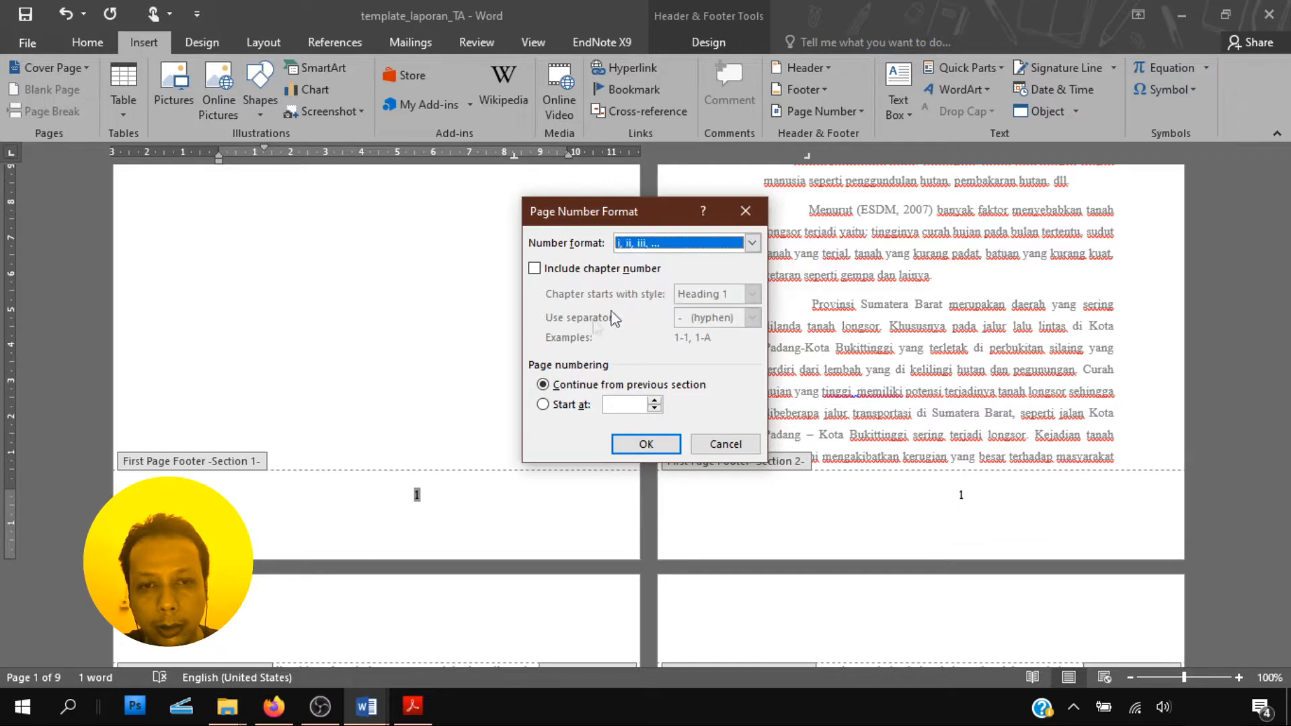
{"action": "left_click", "coordinate": [560, 407]}
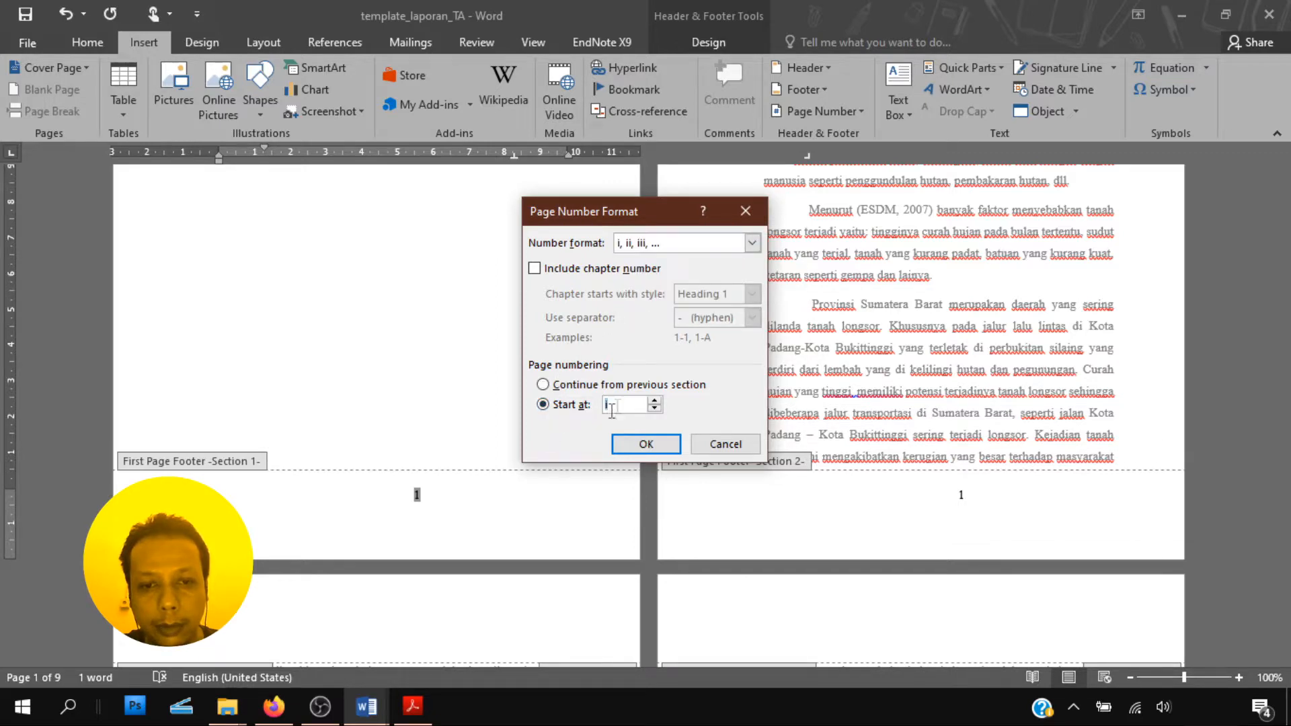
{"action": "left_click", "coordinate": [646, 444]}
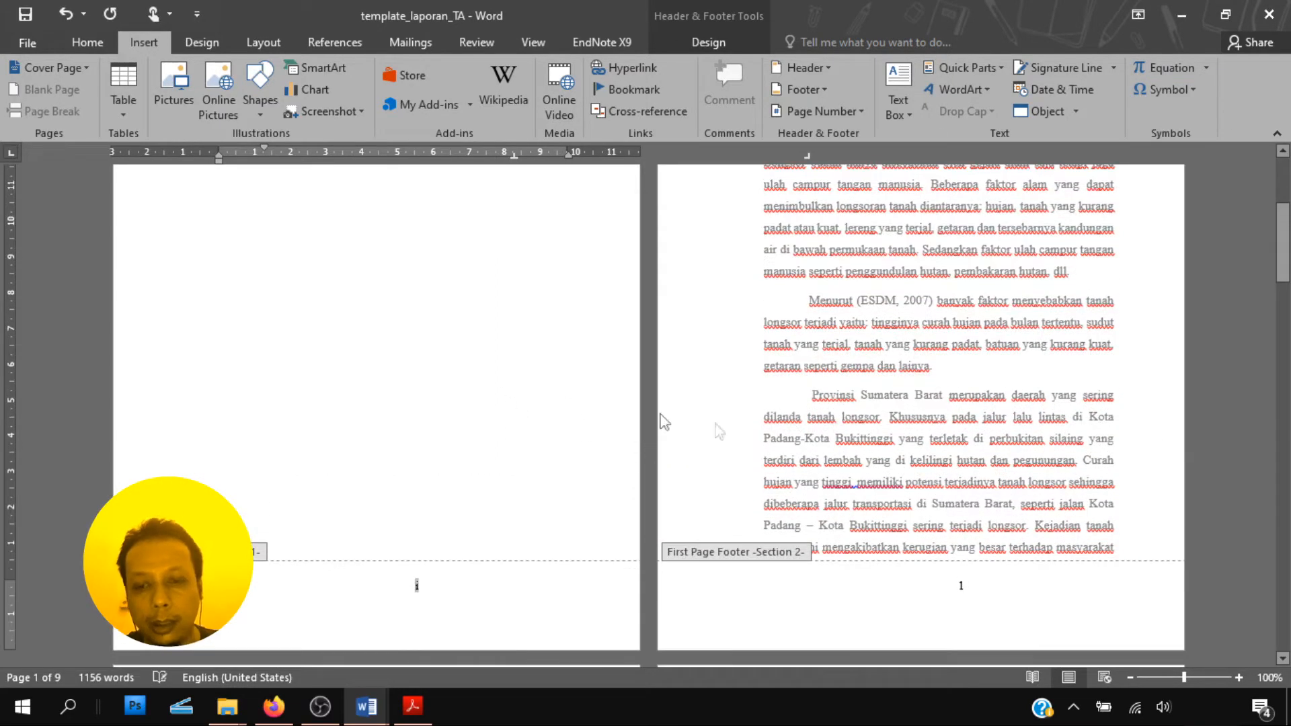
Leave footer editing and review the pages of both sections
{"action": "scroll", "coordinate": [803, 407], "scroll_direction": "down", "scroll_amount": 6}
{"action": "scroll", "coordinate": [804, 417], "scroll_direction": "up", "scroll_amount": 10}
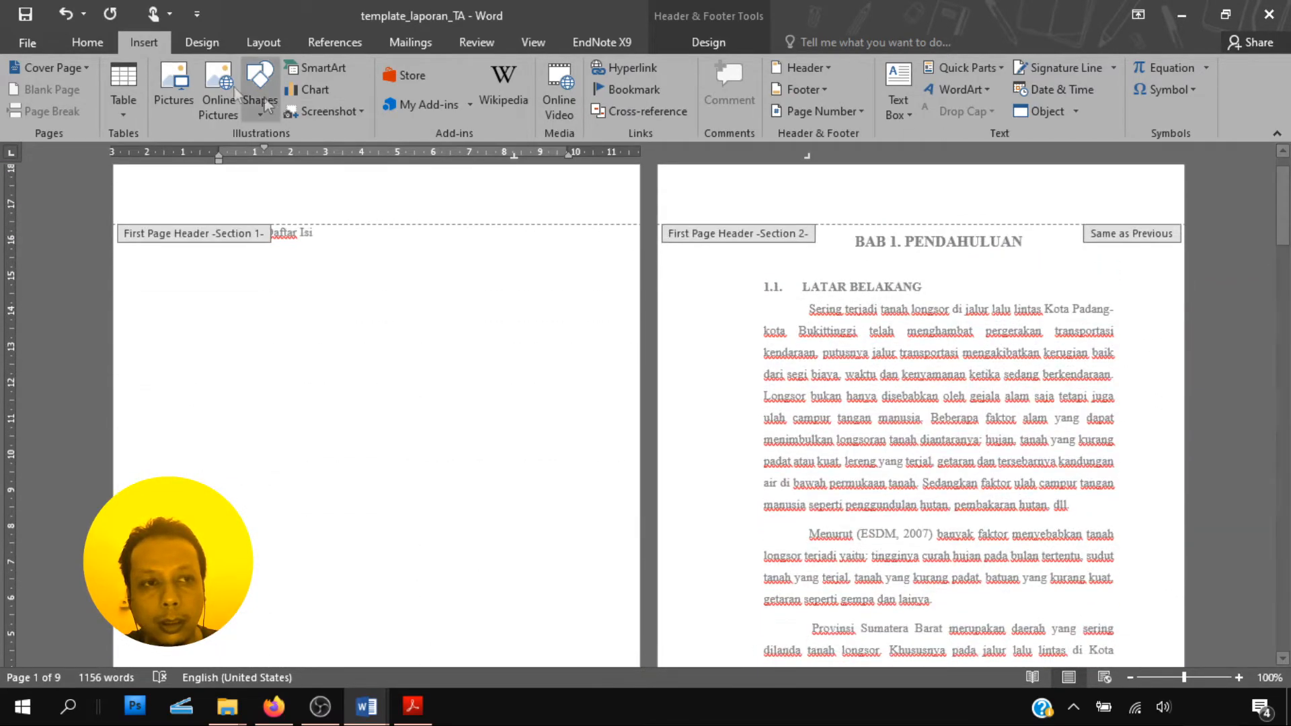
{"action": "left_click", "coordinate": [88, 41]}
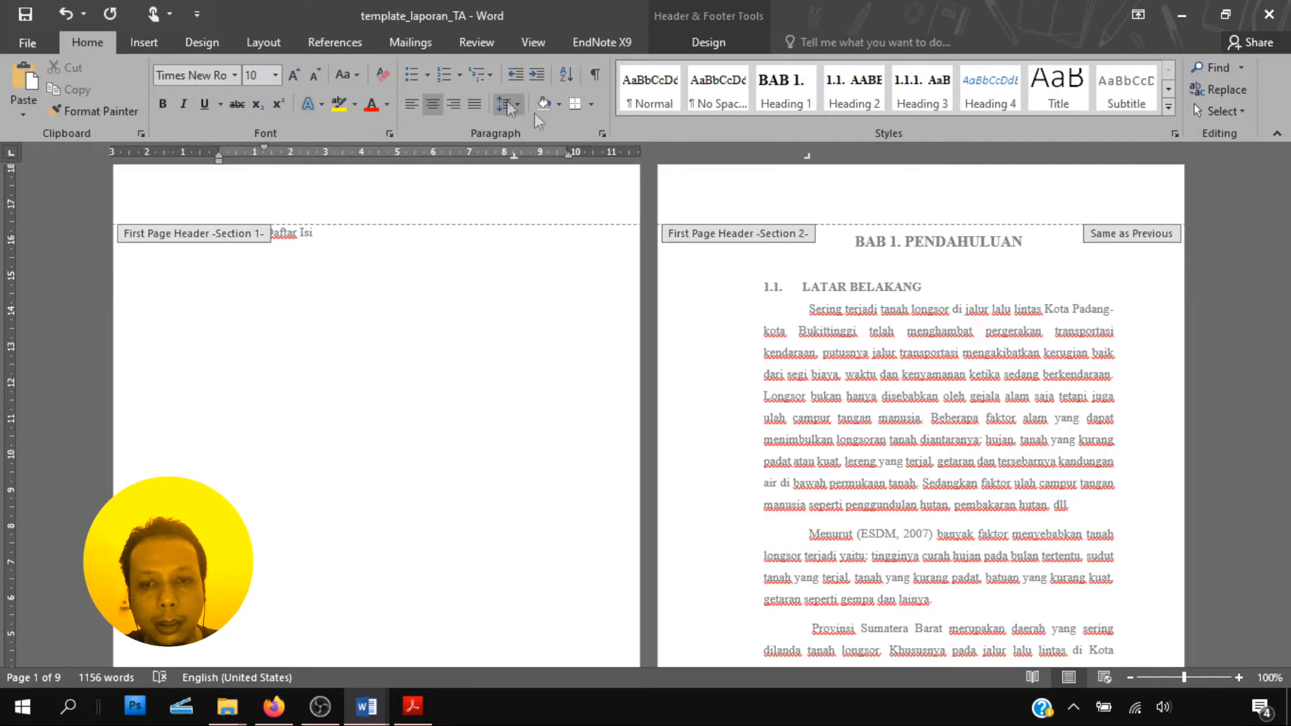
{"action": "scroll", "coordinate": [836, 309], "scroll_direction": "down", "scroll_amount": 4}
{"action": "scroll", "coordinate": [805, 240], "scroll_direction": "up", "scroll_amount": 5}
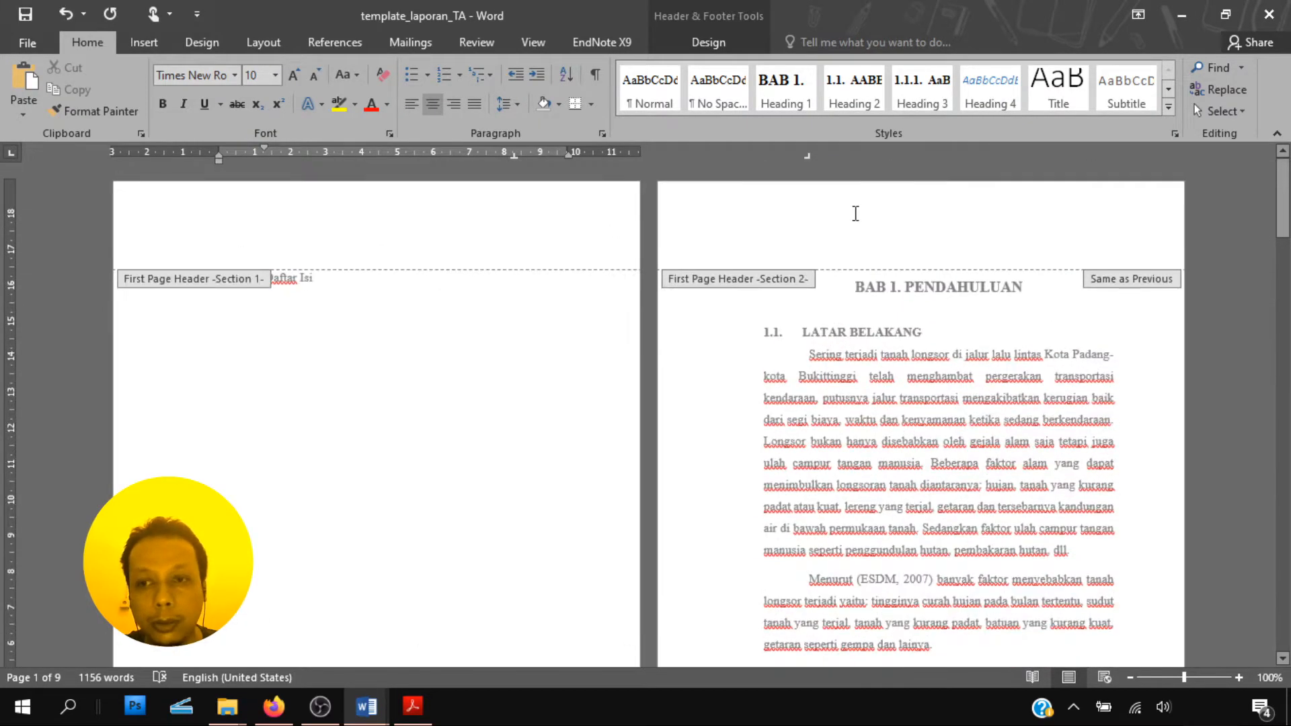
{"action": "double_click", "coordinate": [683, 355]}
{"action": "scroll", "coordinate": [727, 441], "scroll_direction": "down", "scroll_amount": 5}
{"action": "scroll", "coordinate": [727, 439], "scroll_direction": "up", "scroll_amount": 5}
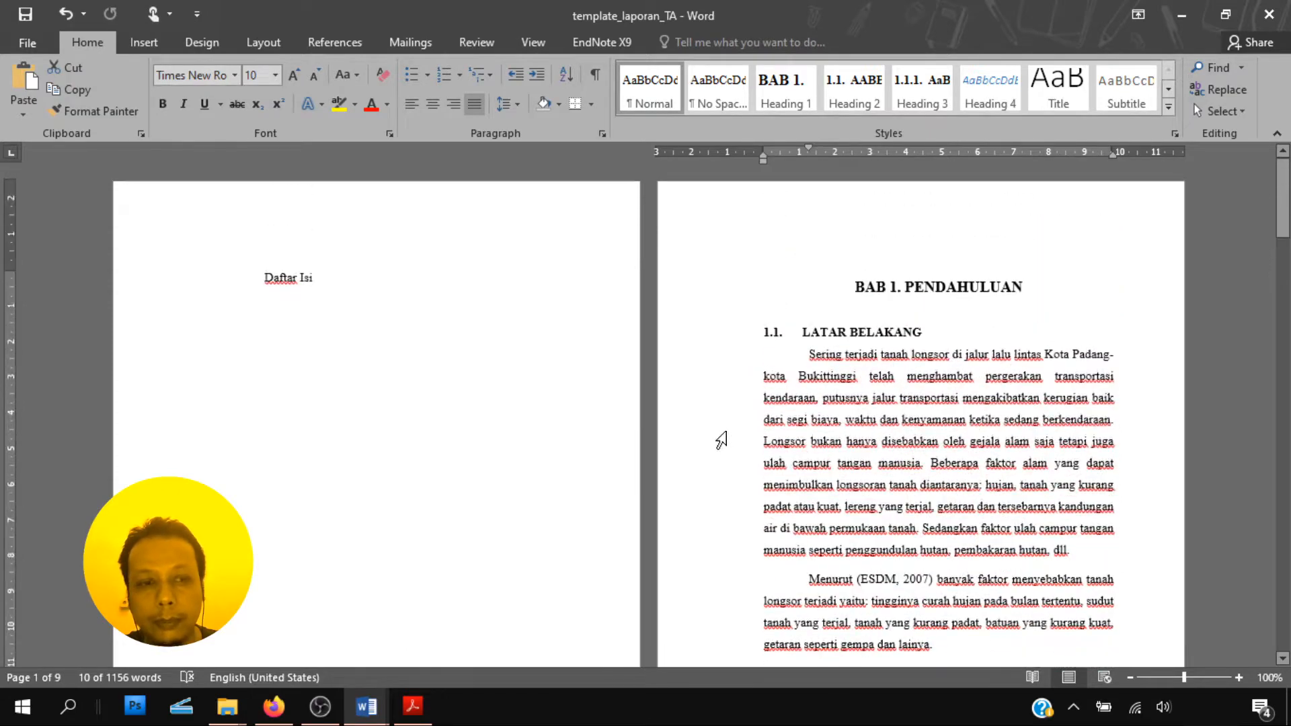
Start a custom table of contents on the blank line below "Daftar Isi" and look at its TOC entry styles without changing them
{"action": "left_click", "coordinate": [324, 336]}
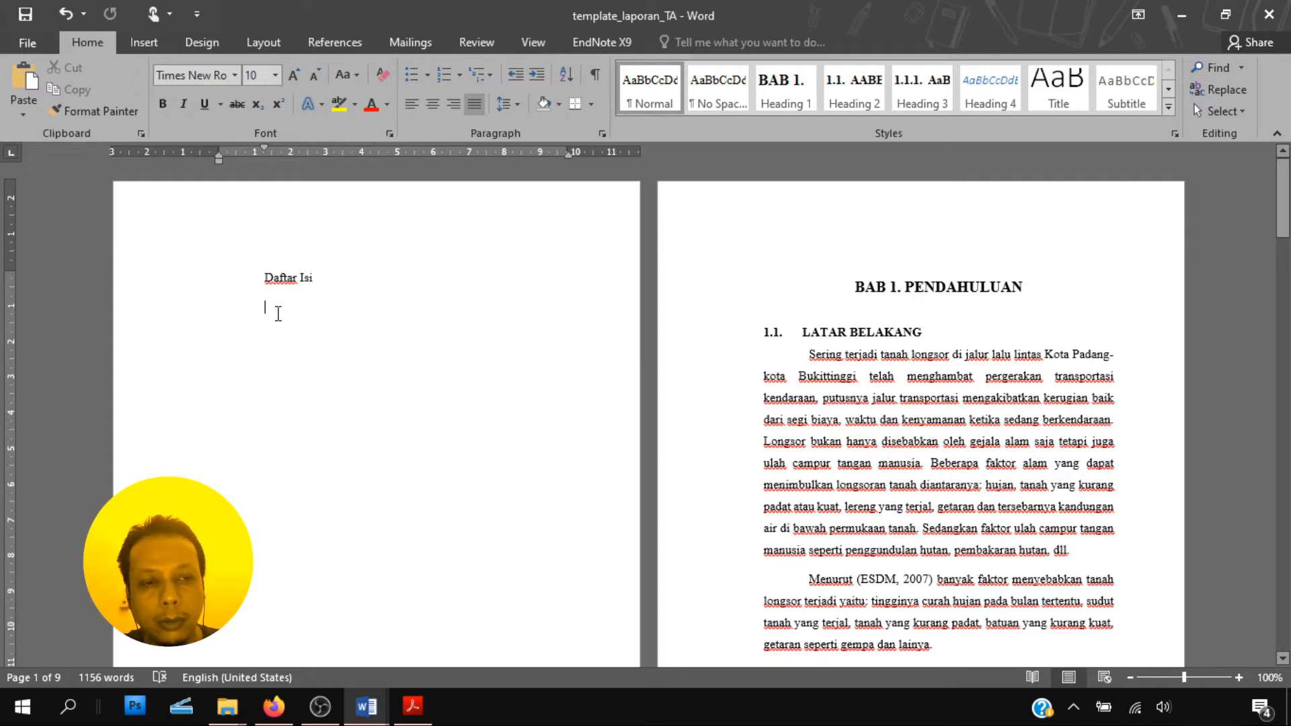
{"action": "left_click", "coordinate": [332, 44]}
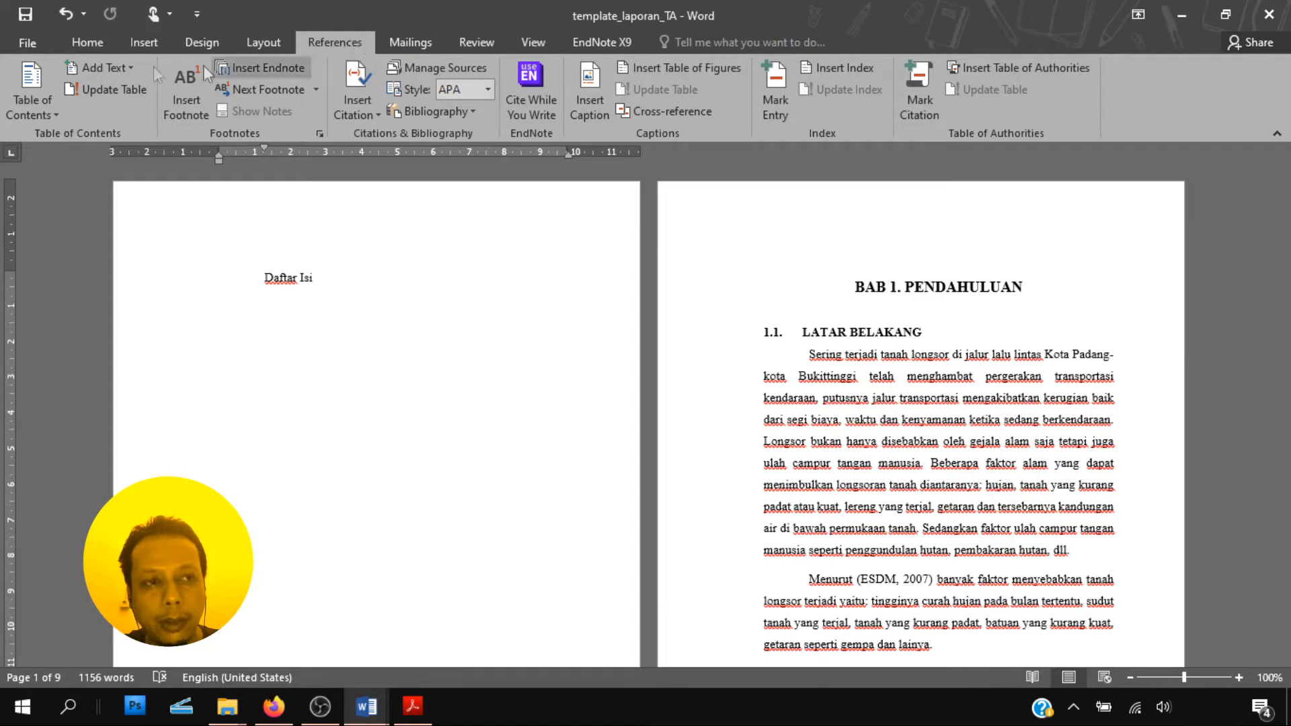
{"action": "left_click", "coordinate": [38, 109]}
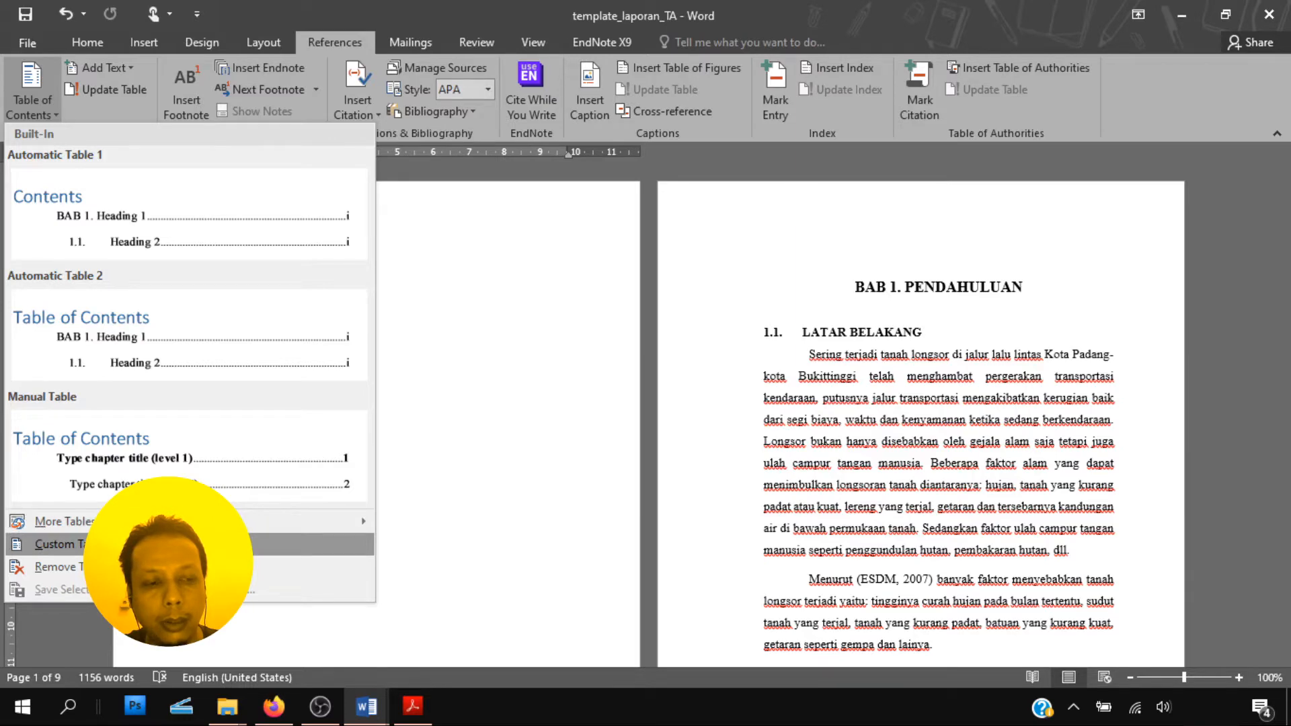
{"action": "left_click", "coordinate": [169, 544]}
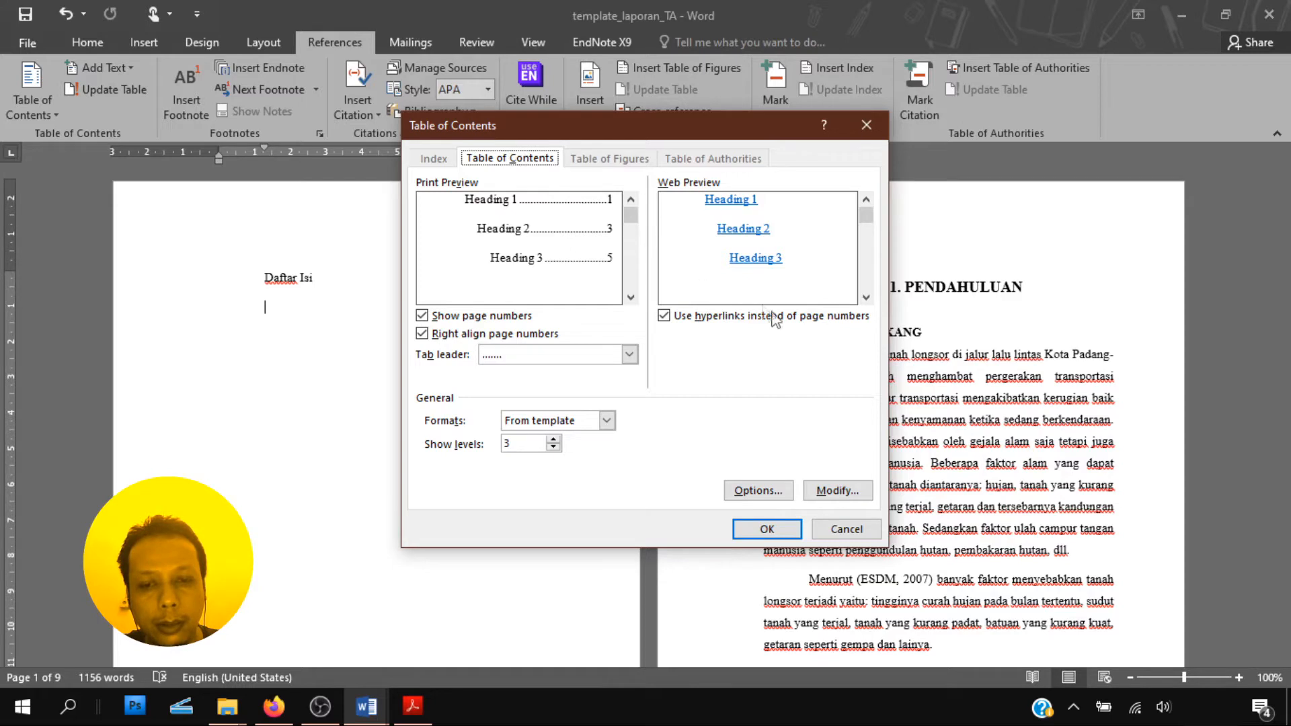
{"action": "left_click", "coordinate": [834, 497]}
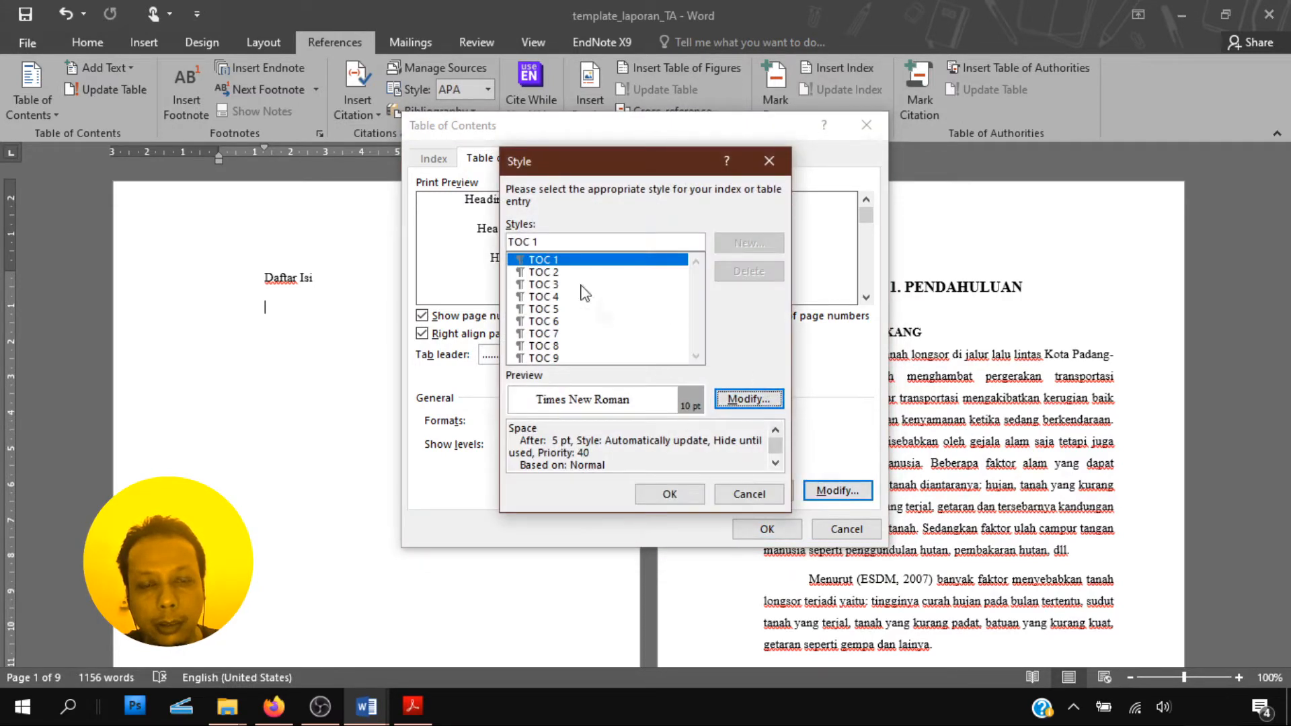
{"action": "left_click", "coordinate": [746, 502]}
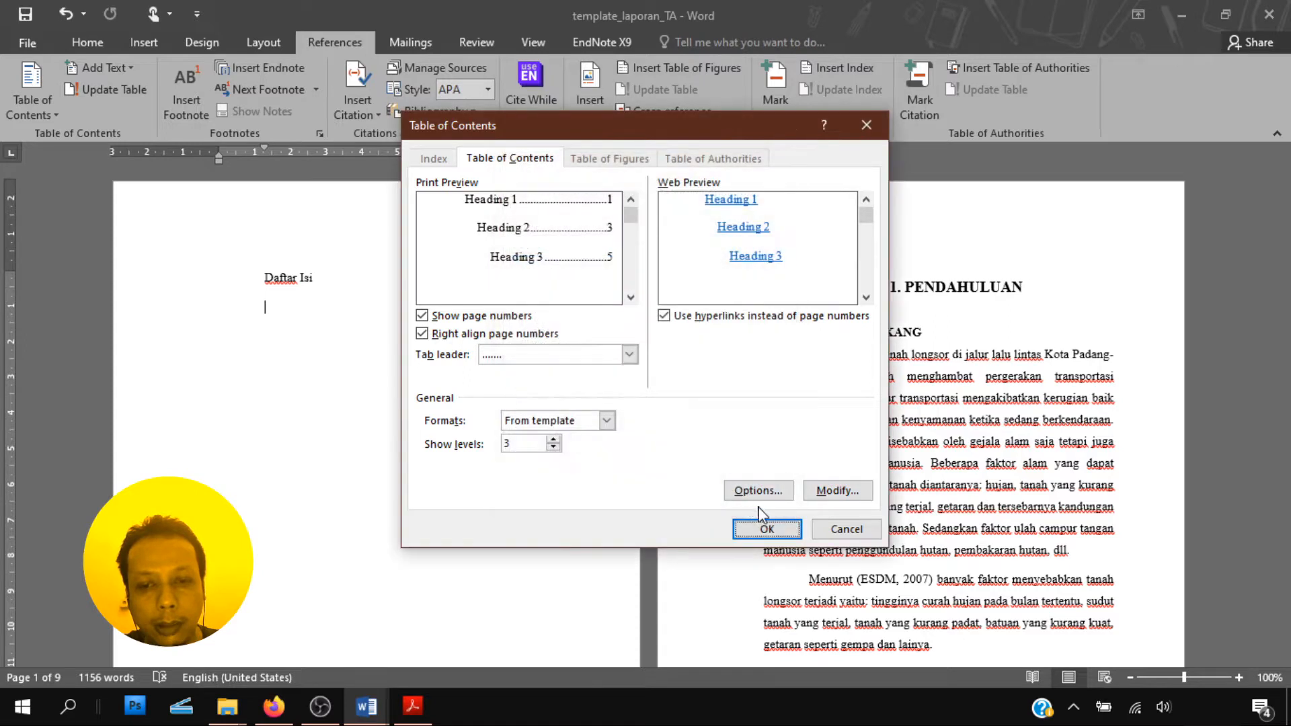
Assign TOC level 2 to Heading 3, insert the table of contents and look over its entries
{"action": "left_click", "coordinate": [754, 493]}
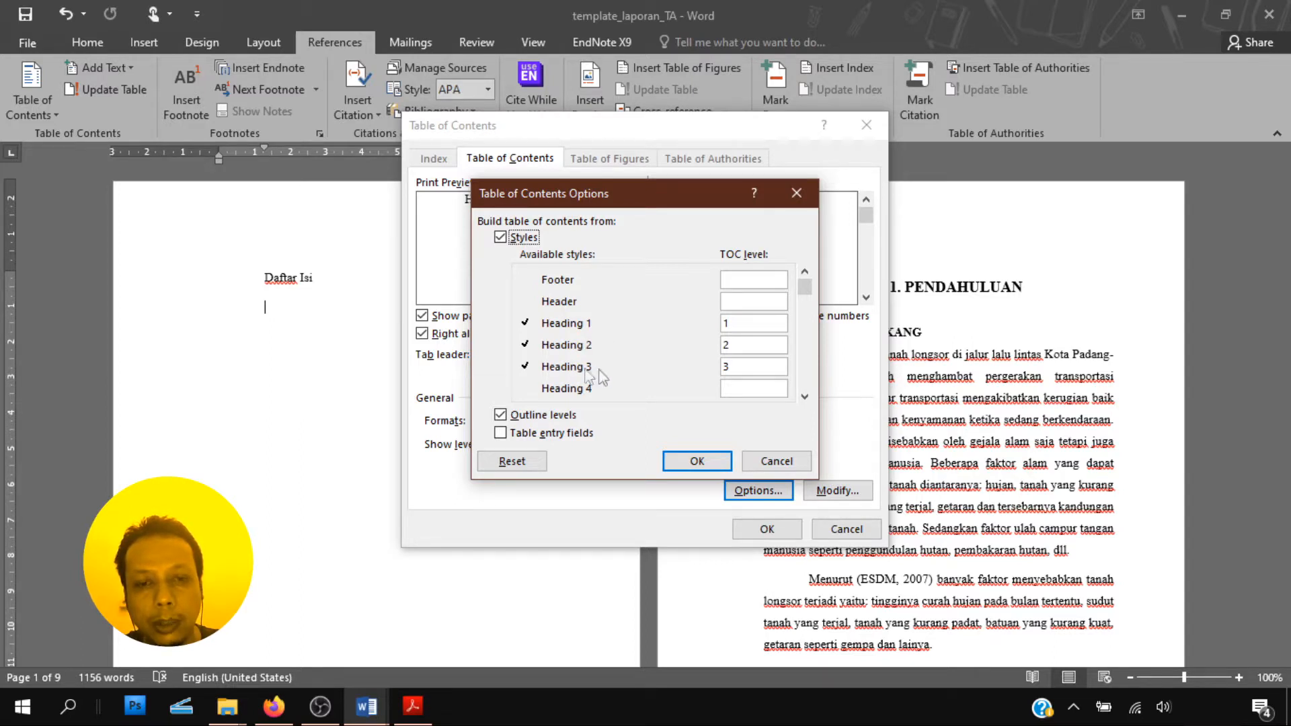
{"action": "left_click", "coordinate": [731, 324]}
{"action": "left_click_drag", "start_coordinate": [731, 324], "coordinate": [718, 329]}
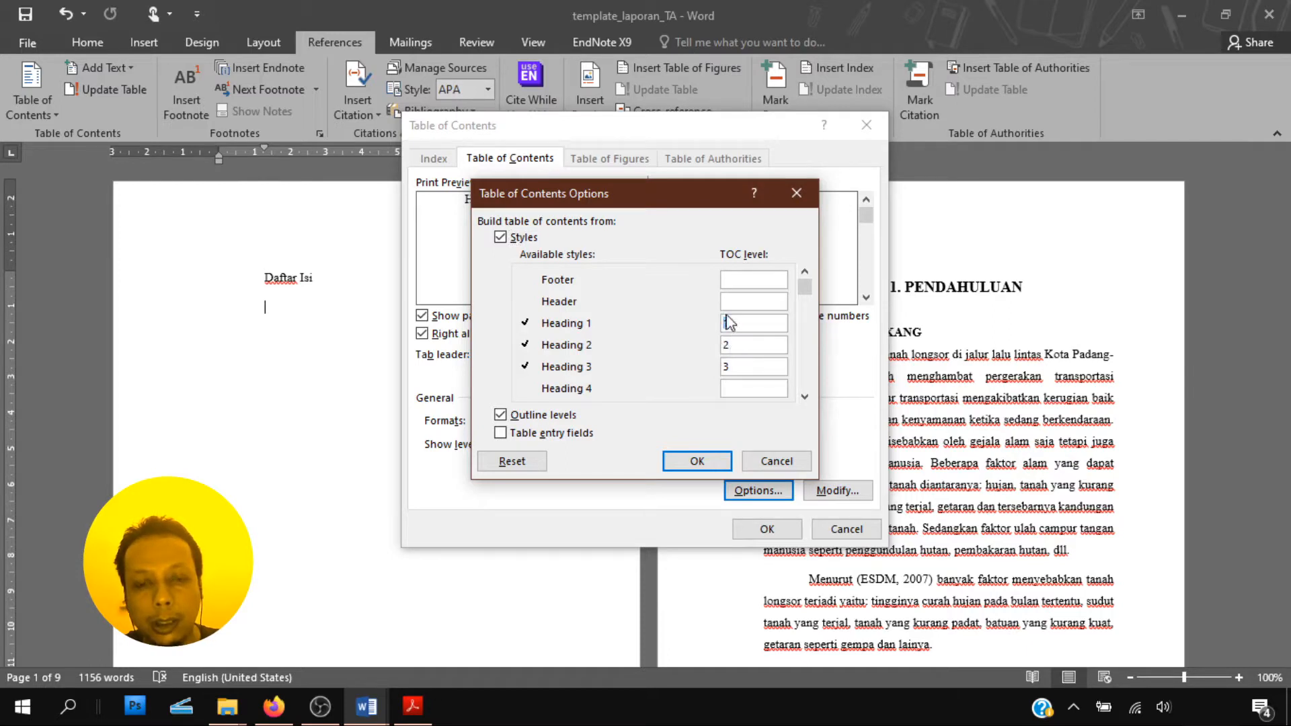
{"action": "left_click_drag", "start_coordinate": [732, 346], "coordinate": [719, 367]}
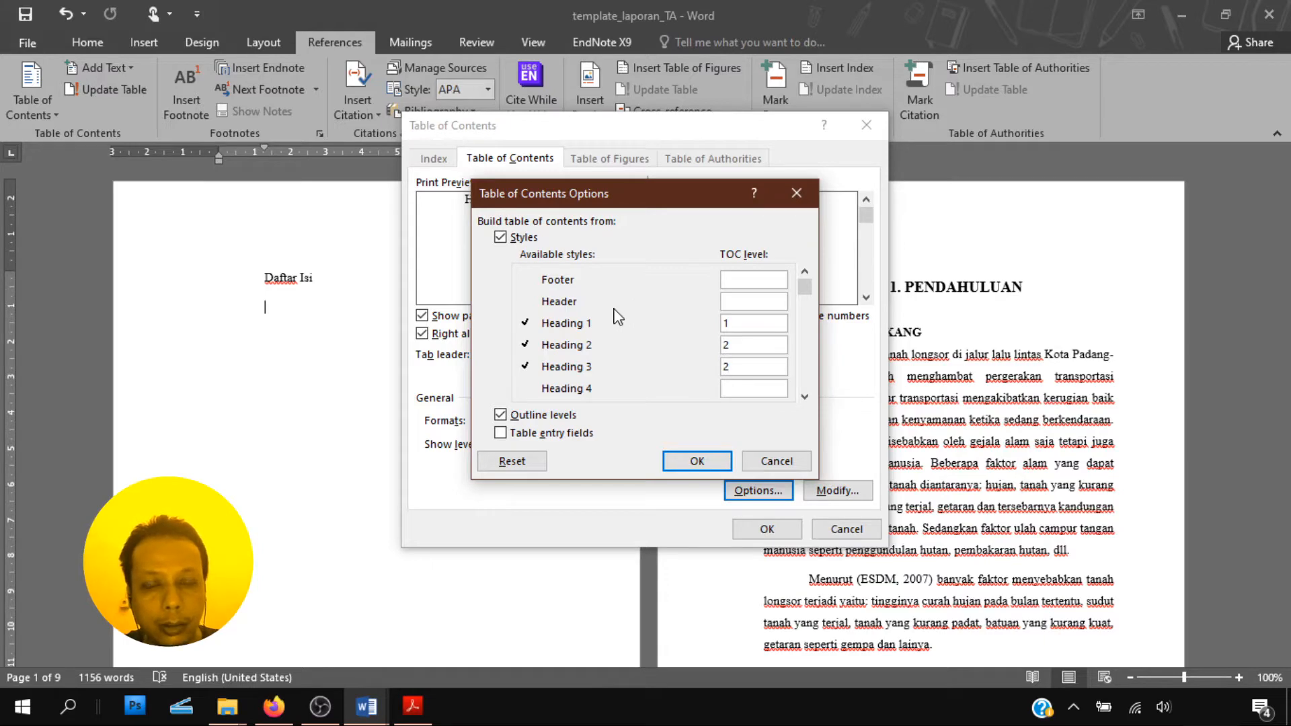
{"action": "left_click", "coordinate": [695, 461]}
{"action": "left_click", "coordinate": [766, 532]}
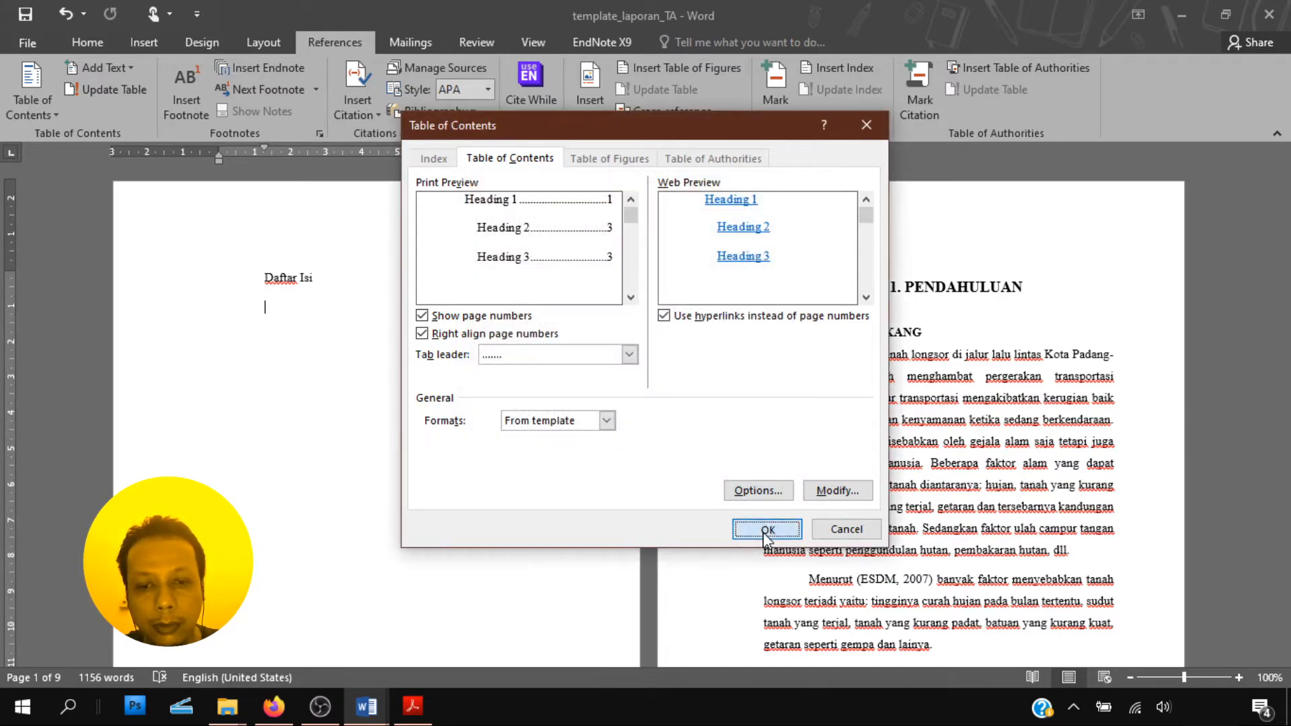
{"action": "scroll", "coordinate": [440, 357], "scroll_direction": "down", "scroll_amount": 3}
{"action": "scroll", "coordinate": [440, 353], "scroll_direction": "down", "scroll_amount": 2}
{"action": "scroll", "coordinate": [436, 355], "scroll_direction": "up", "scroll_amount": 5}
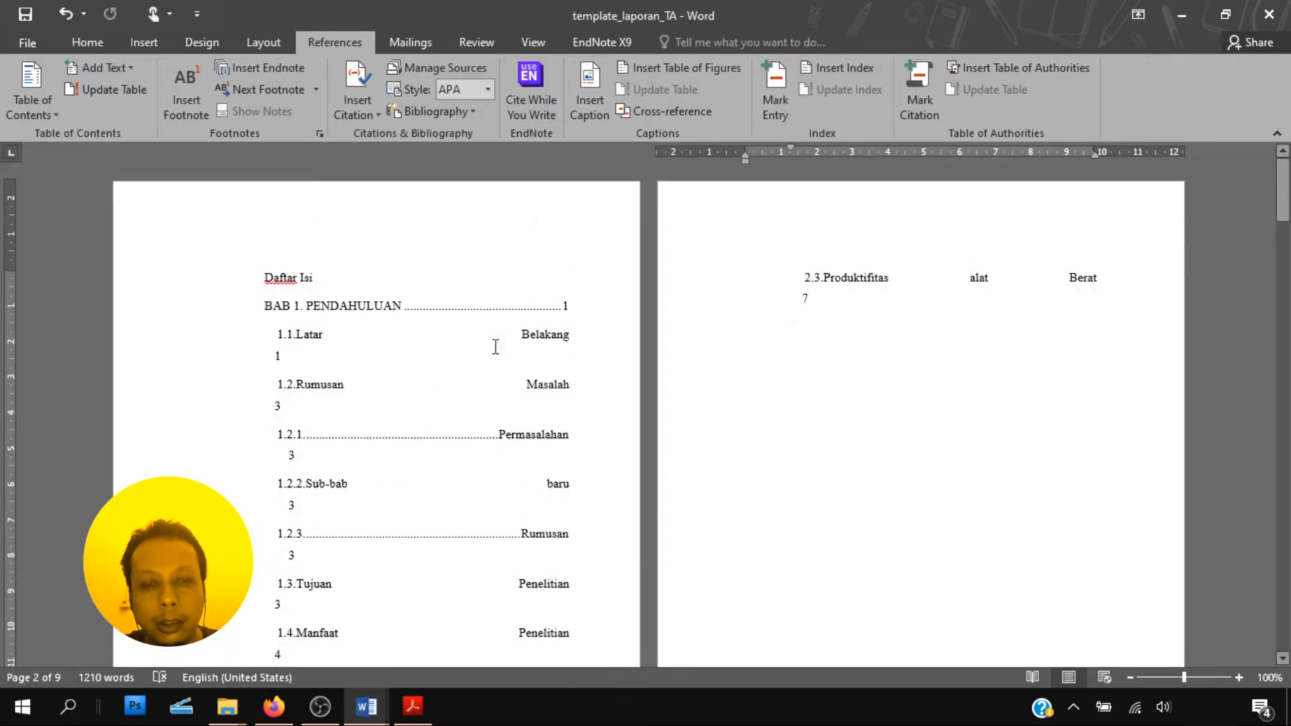
{"action": "left_click", "coordinate": [409, 307]}
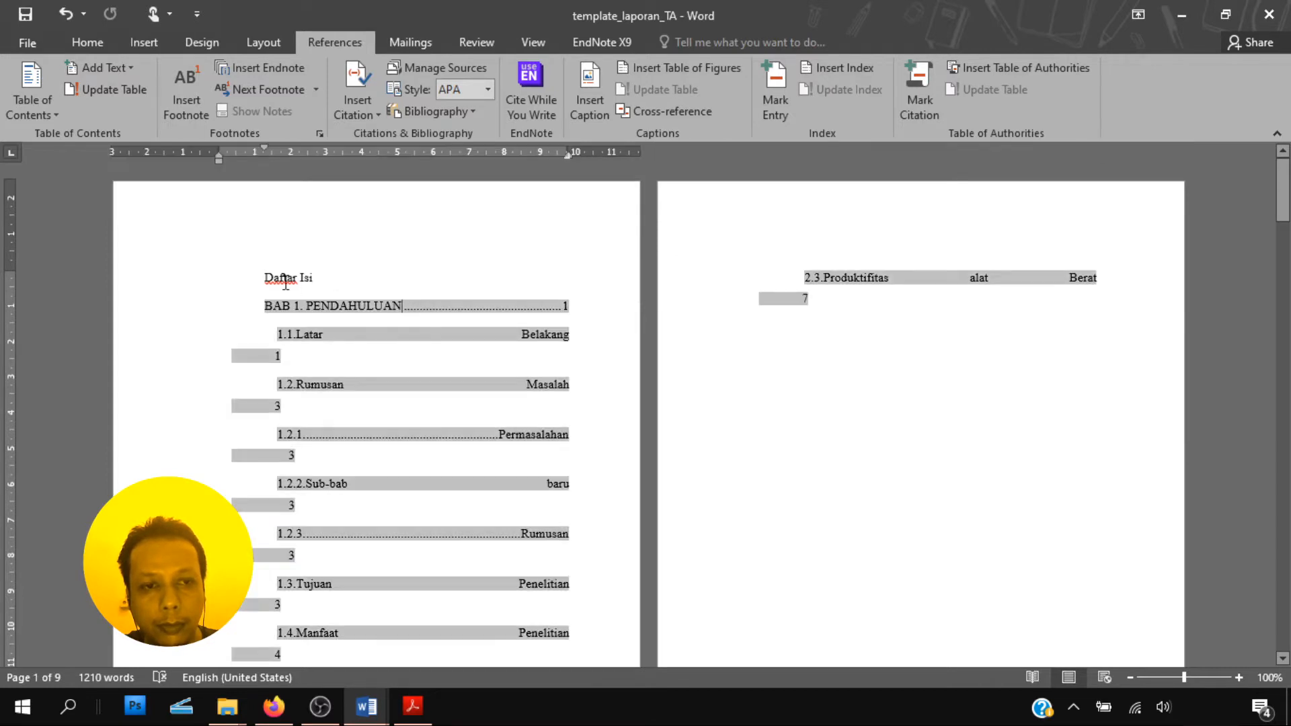
{"action": "right_click", "coordinate": [379, 306]}
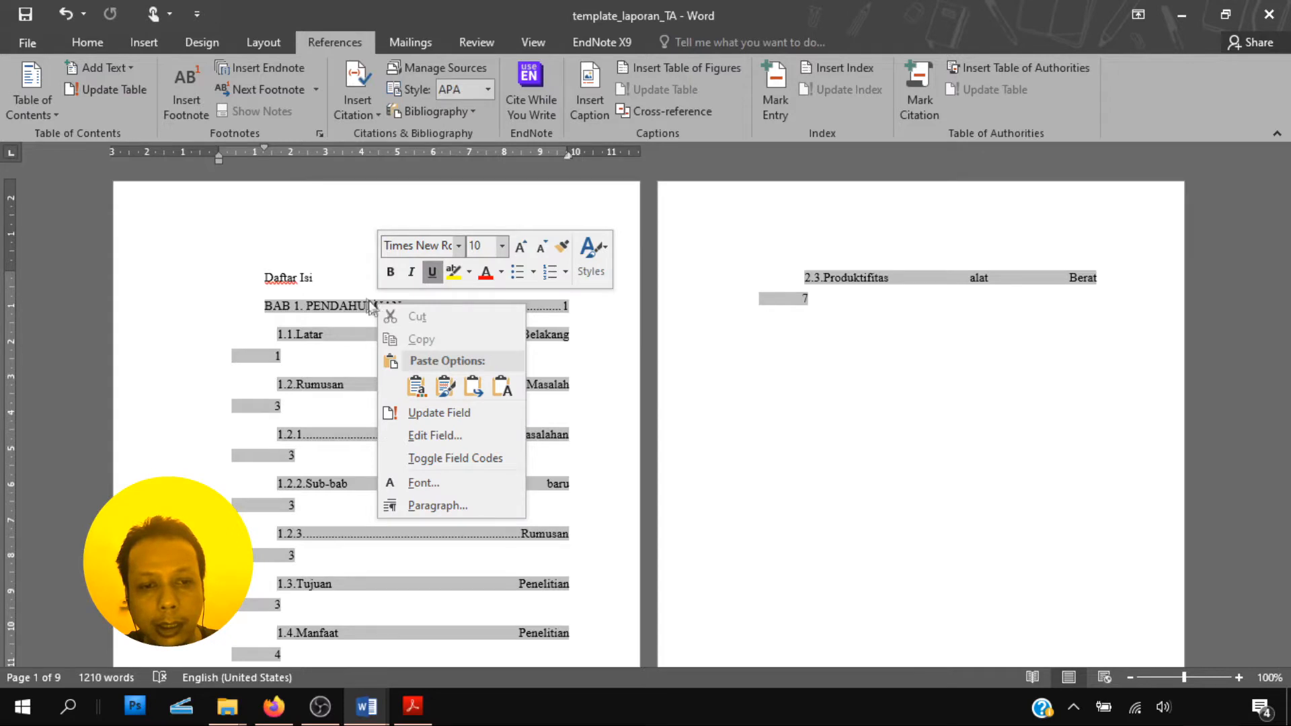
{"action": "left_click", "coordinate": [361, 297]}
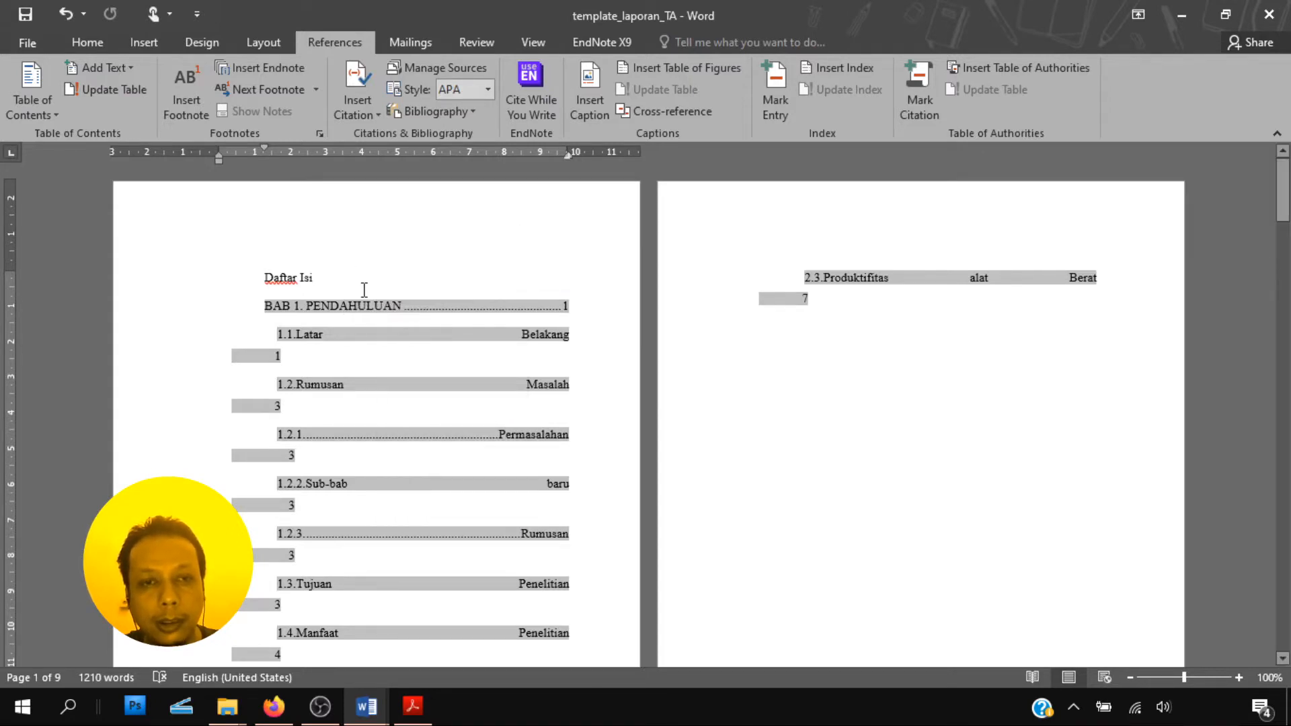
Modify the TOC 1 style's paragraph format to single line spacing with 3 pt spacing after
{"action": "left_click", "coordinate": [88, 42]}
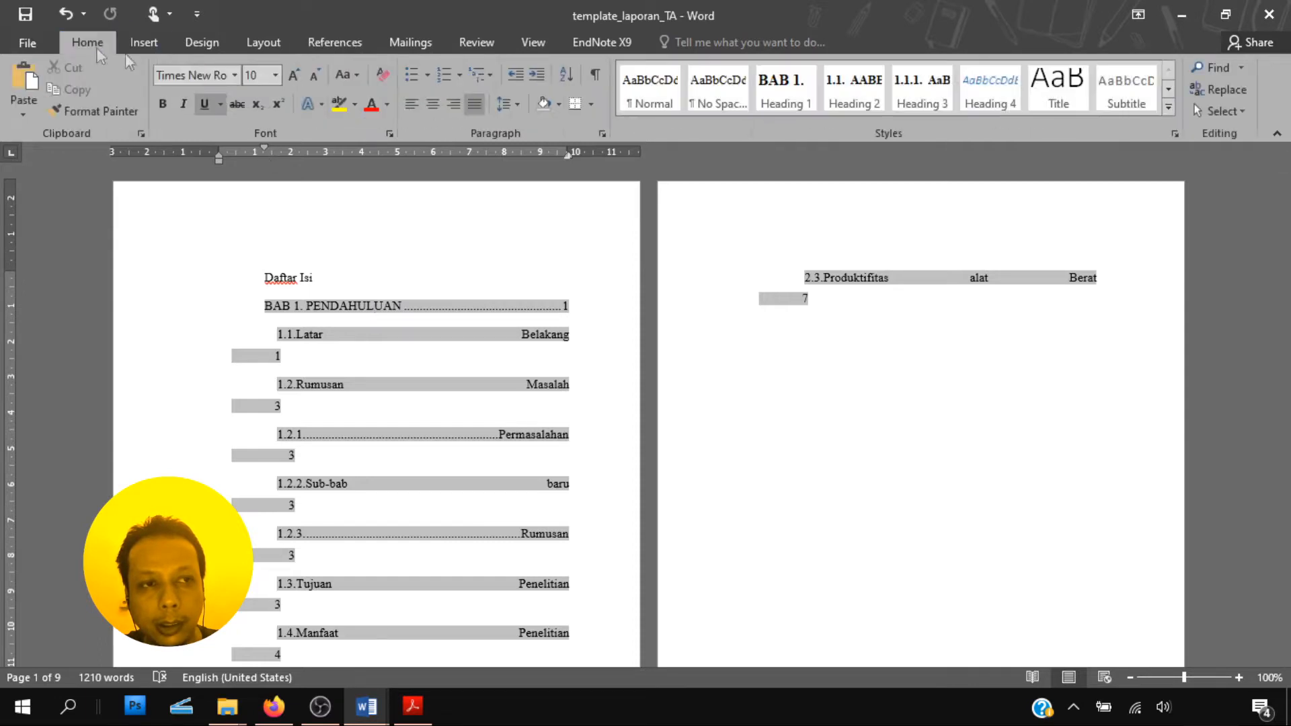
{"action": "left_click", "coordinate": [1175, 133]}
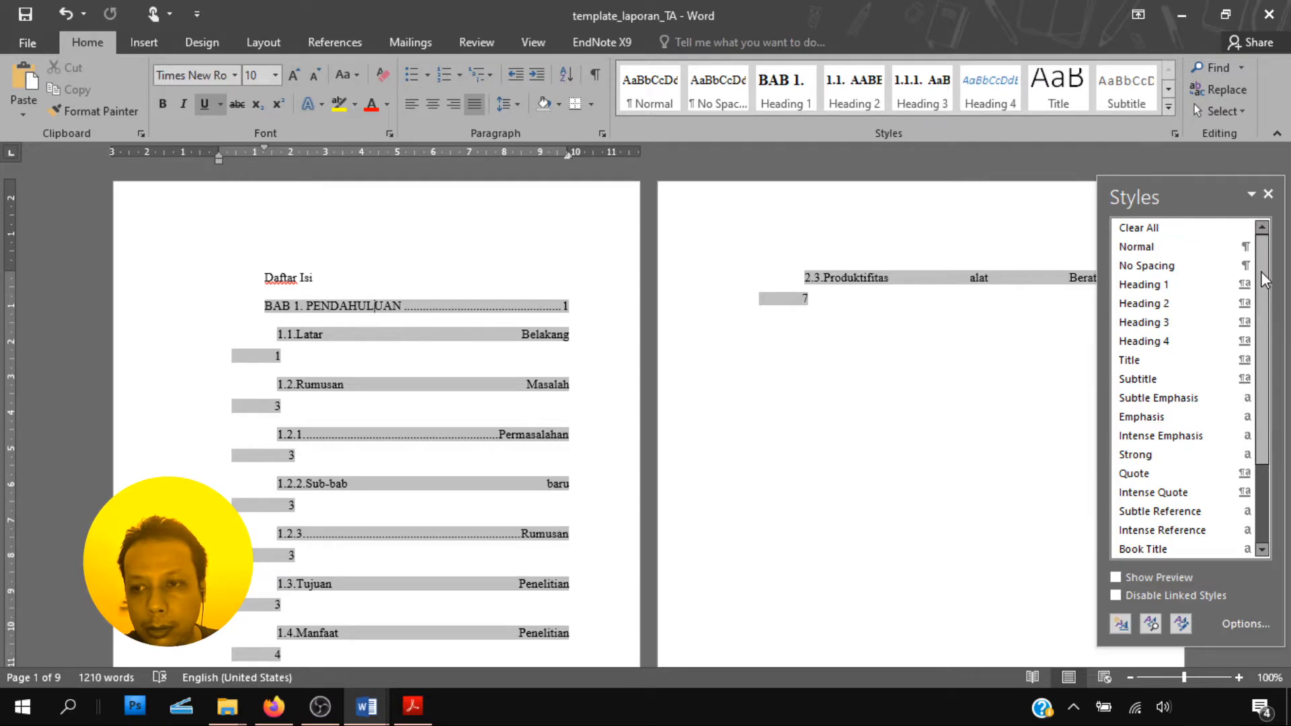
{"action": "scroll", "coordinate": [1263, 280], "scroll_direction": "down", "scroll_amount": 2}
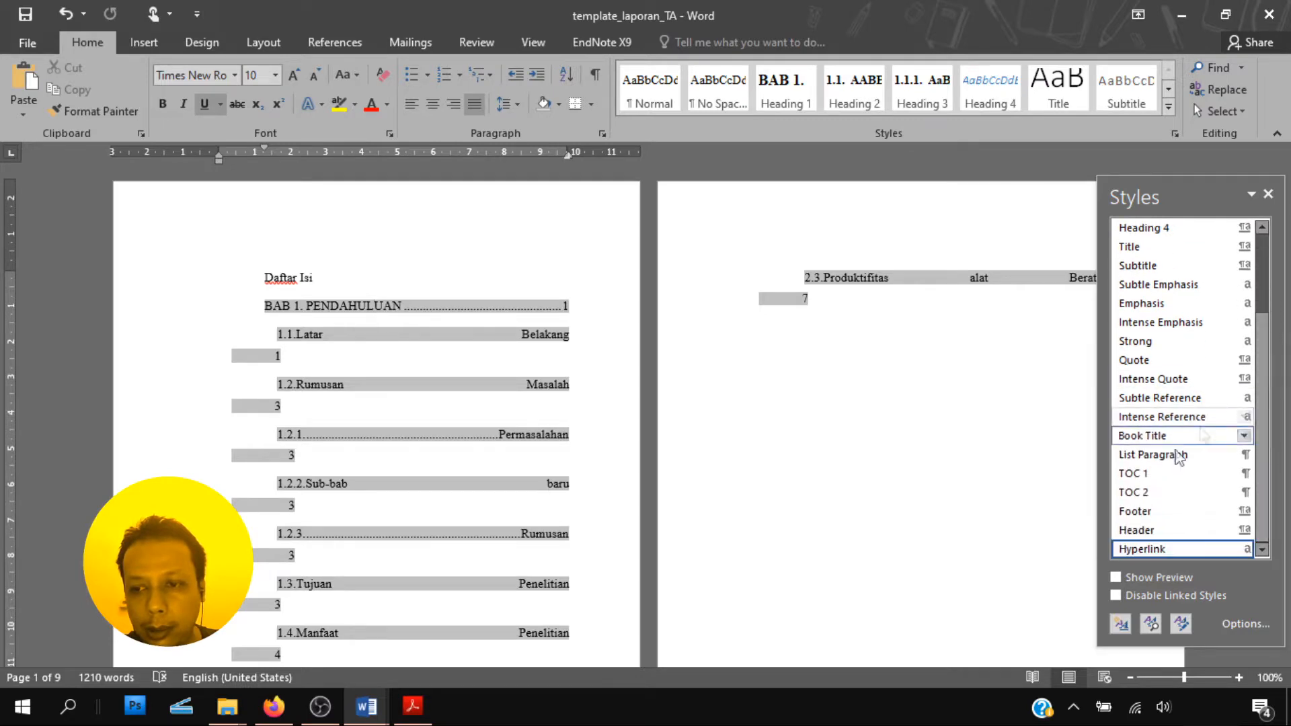
{"action": "left_click", "coordinate": [1244, 474]}
{"action": "left_click", "coordinate": [1046, 515]}
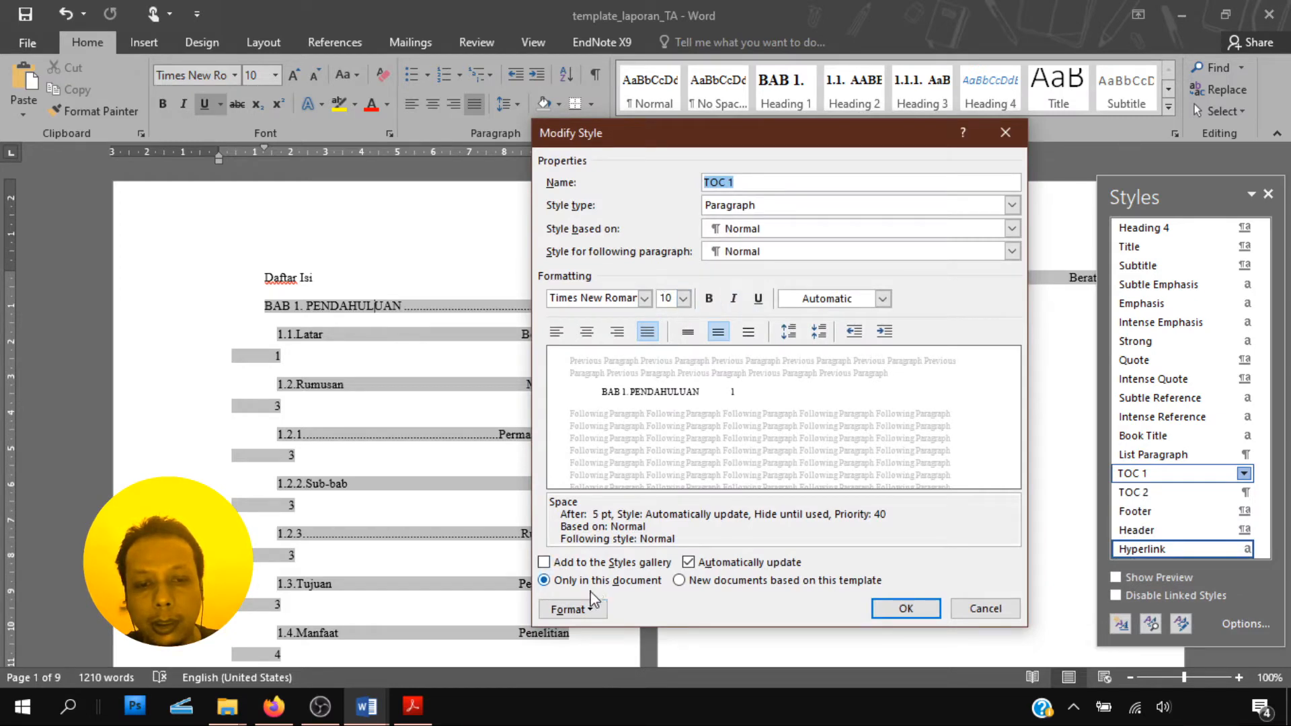
{"action": "left_click", "coordinate": [569, 609]}
{"action": "left_click", "coordinate": [528, 436]}
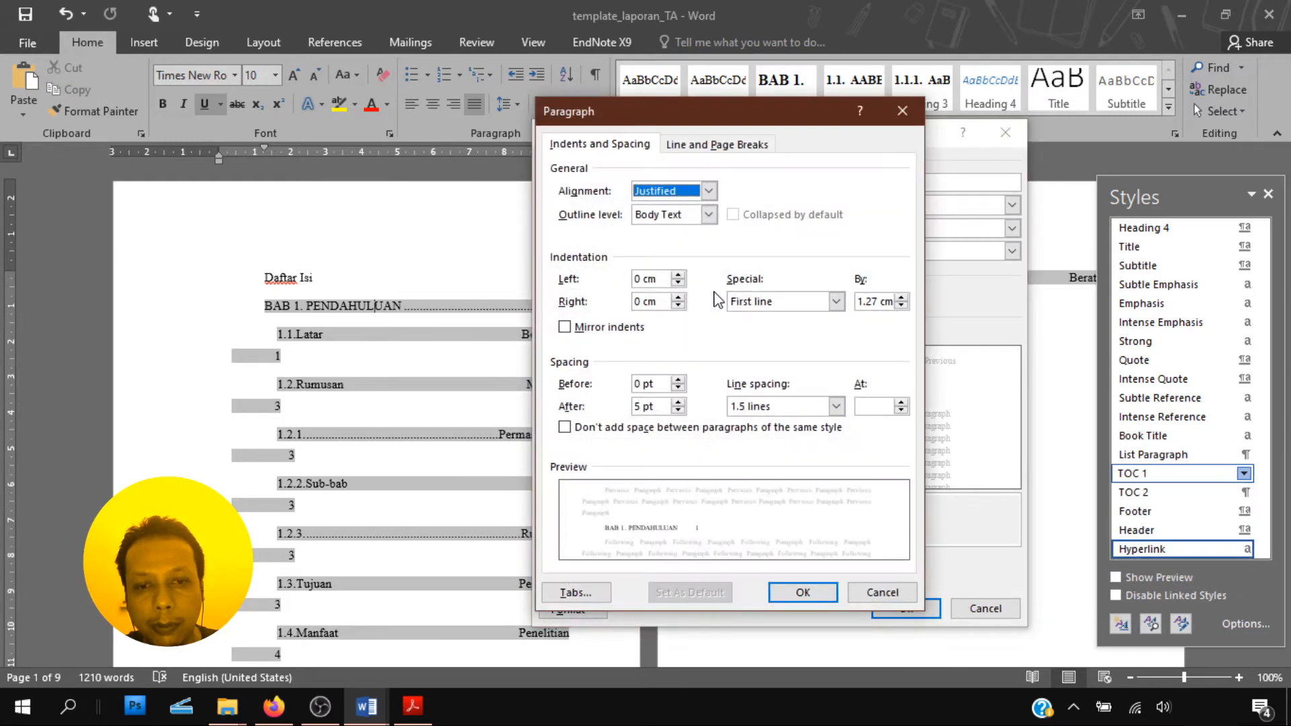
{"action": "left_click", "coordinate": [757, 408]}
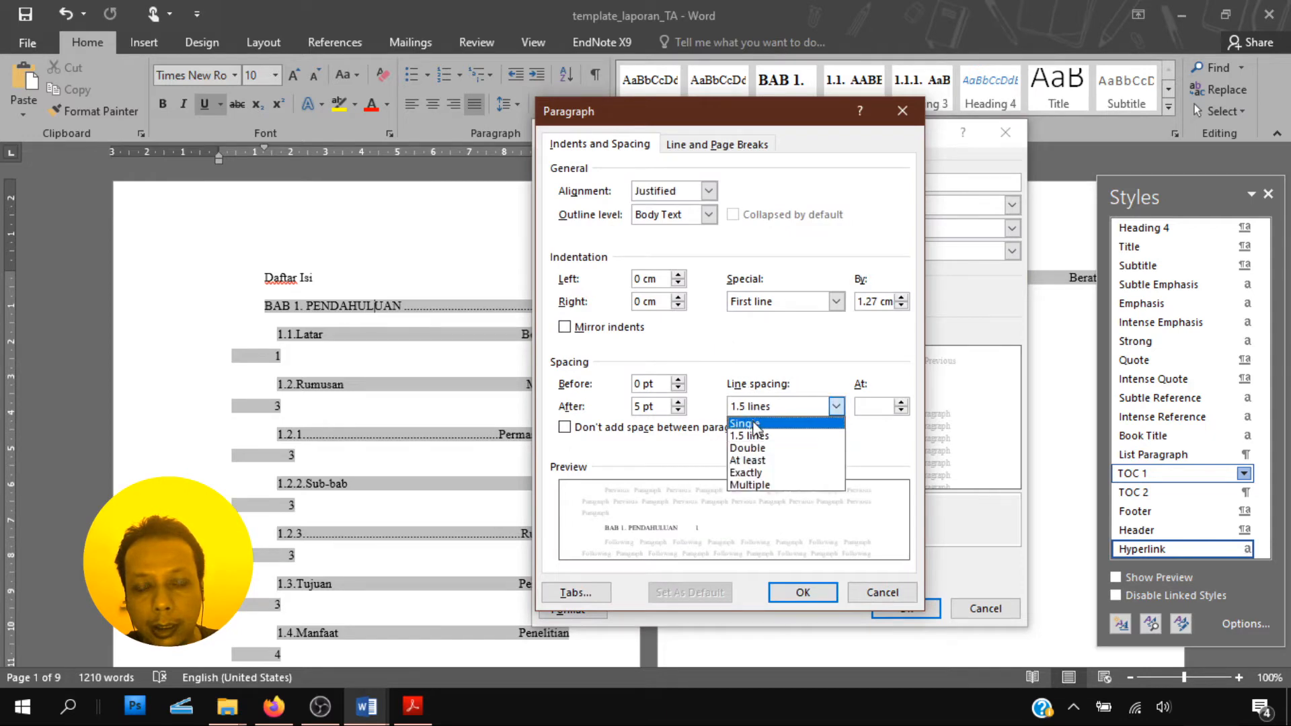
{"action": "left_click", "coordinate": [755, 426]}
{"action": "left_click", "coordinate": [678, 411]}
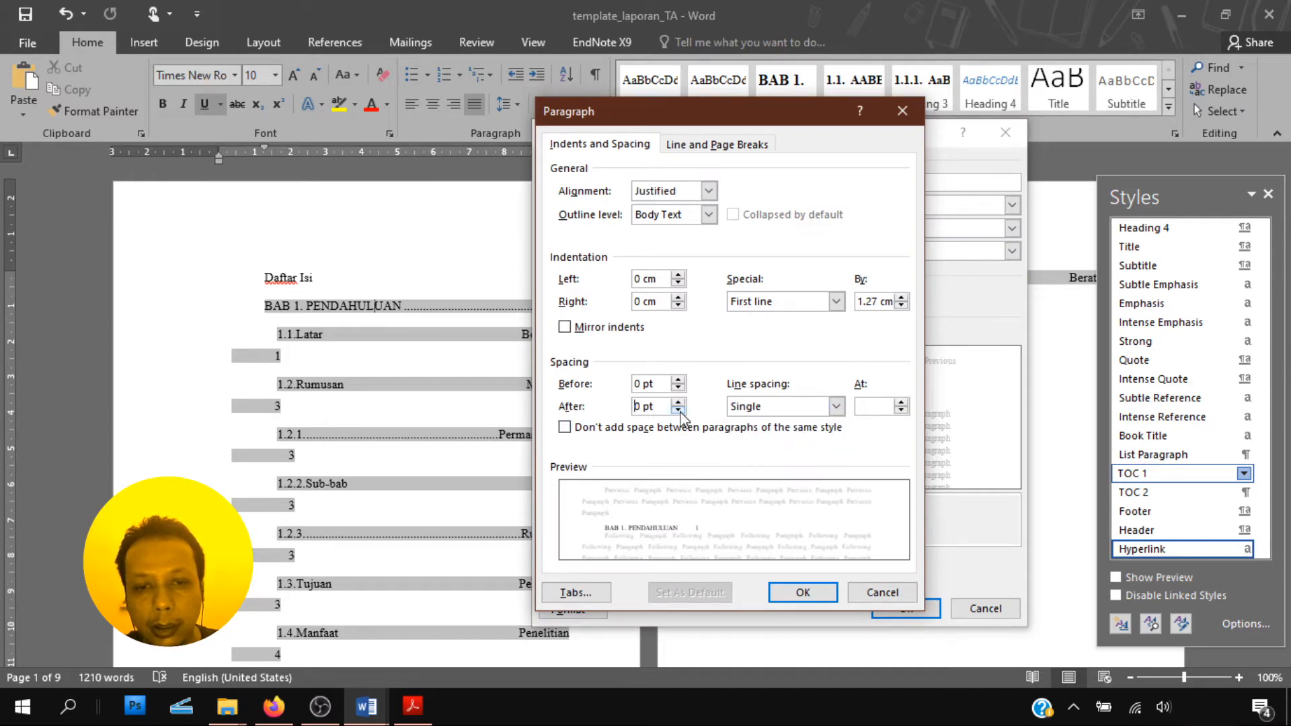
{"action": "left_click_drag", "start_coordinate": [641, 409], "coordinate": [627, 413]}
{"action": "type", "text": "3"}
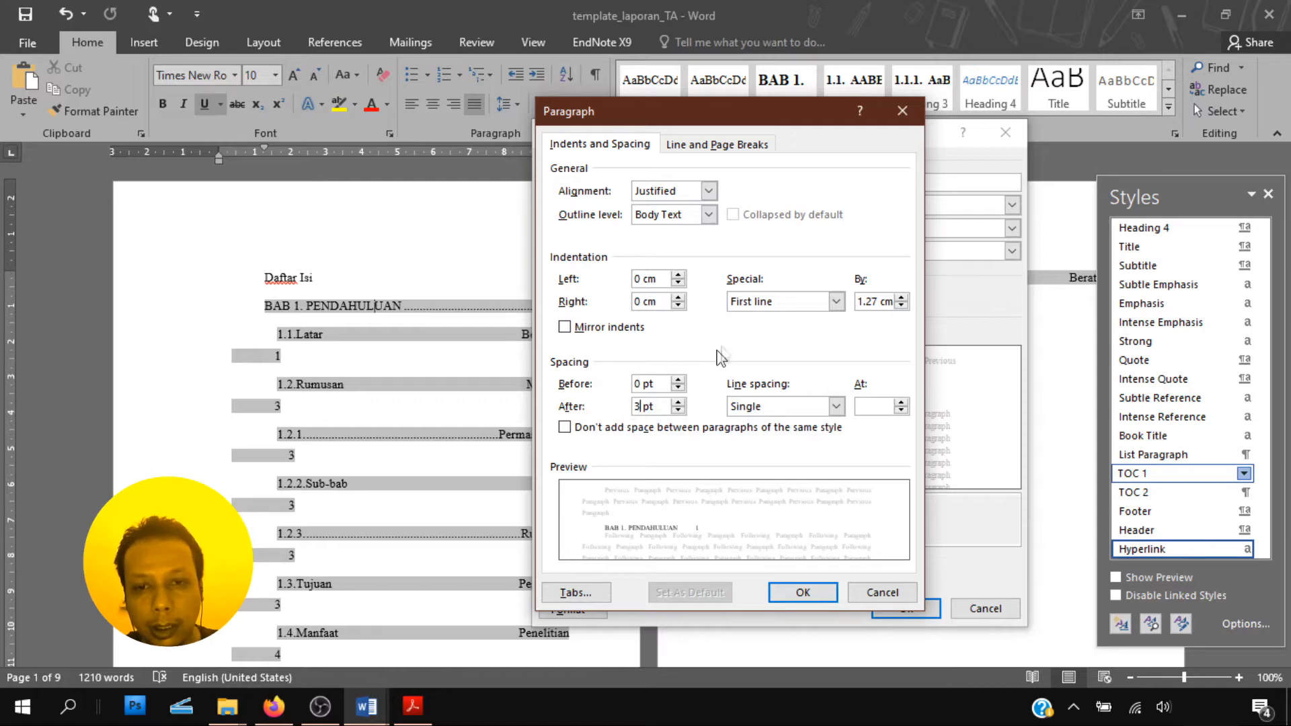
Remove the first-line indent from the TOC 1 style and apply the style changes without adding tab stops
{"action": "left_click", "coordinate": [780, 303]}
{"action": "left_click", "coordinate": [750, 319]}
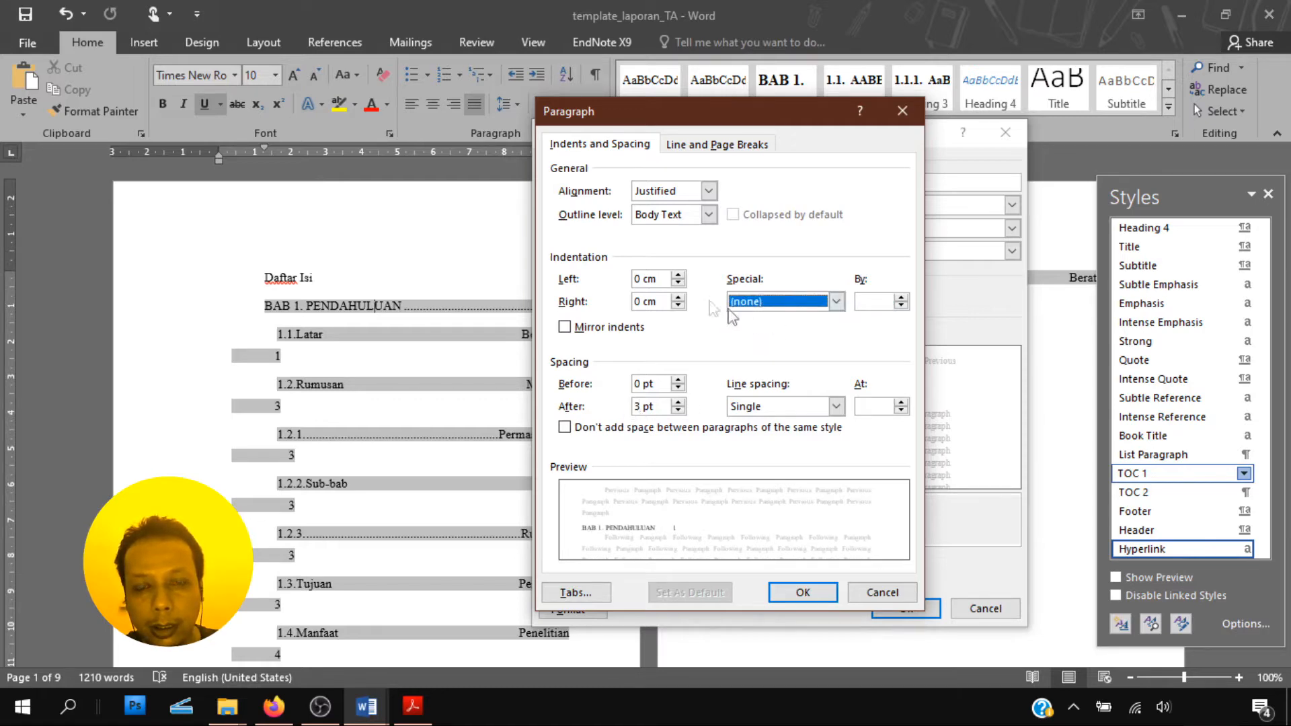
{"action": "left_click", "coordinate": [577, 593]}
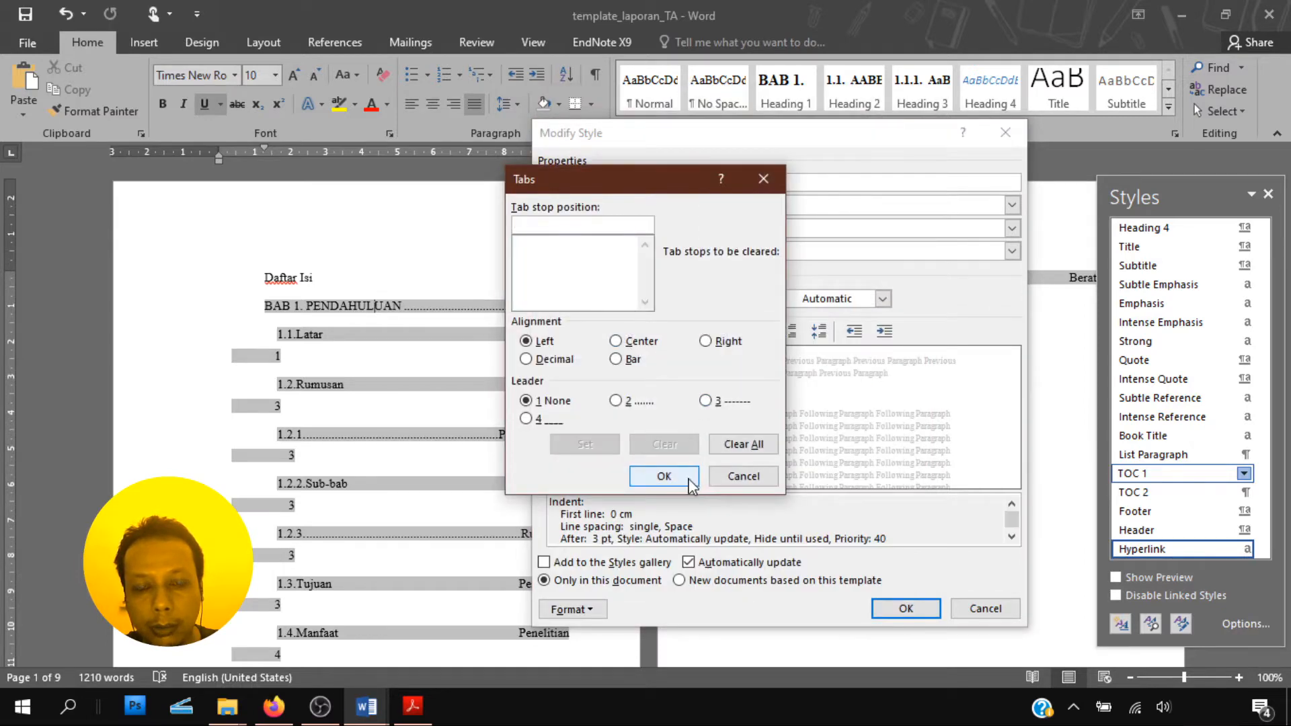
{"action": "left_click", "coordinate": [664, 476]}
{"action": "left_click", "coordinate": [902, 609]}
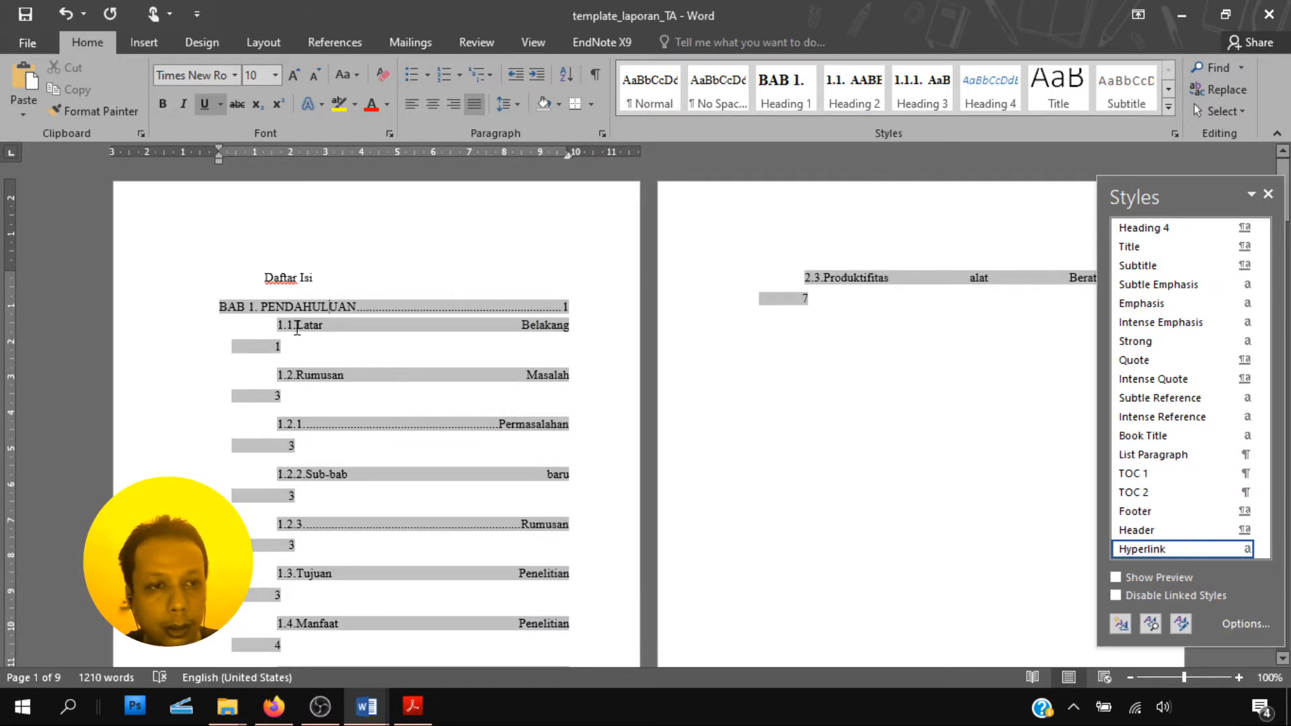
Modify the TOC 2 style's paragraph format to have no special indent and a left indent of 0 cm
{"action": "left_click", "coordinate": [296, 327]}
{"action": "left_click", "coordinate": [223, 308]}
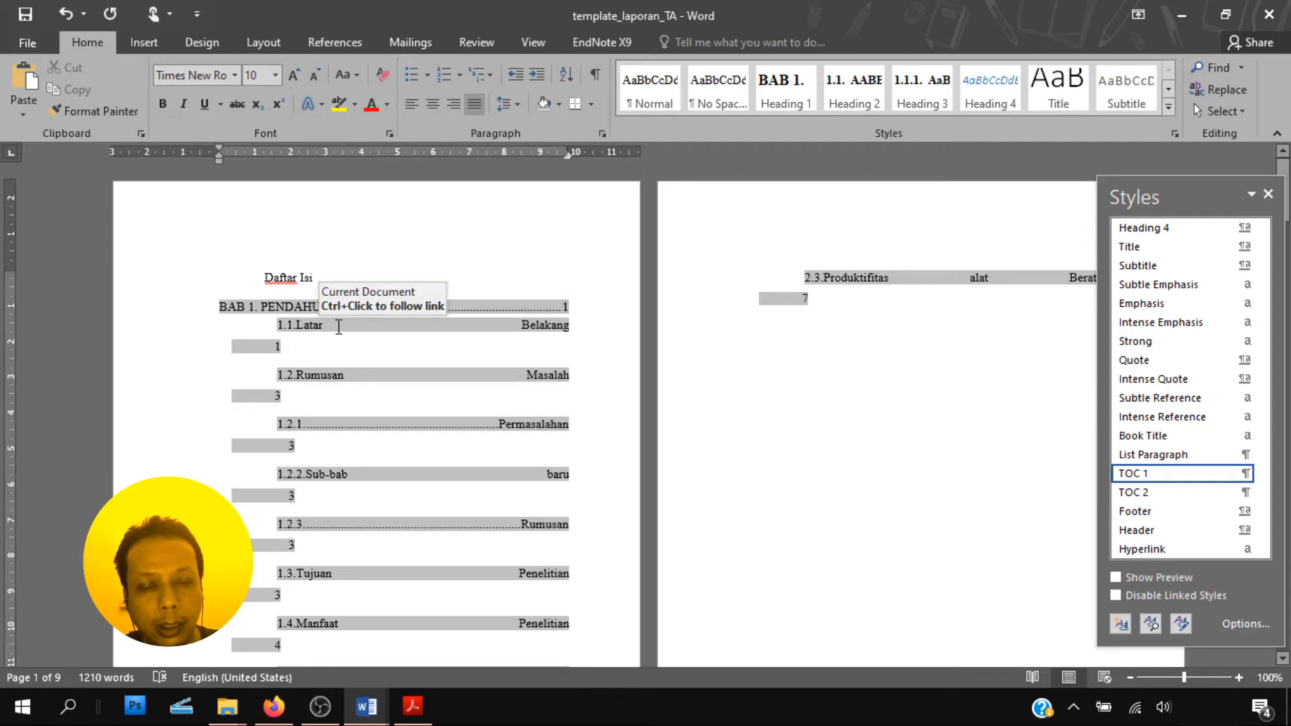
{"action": "left_click", "coordinate": [322, 328]}
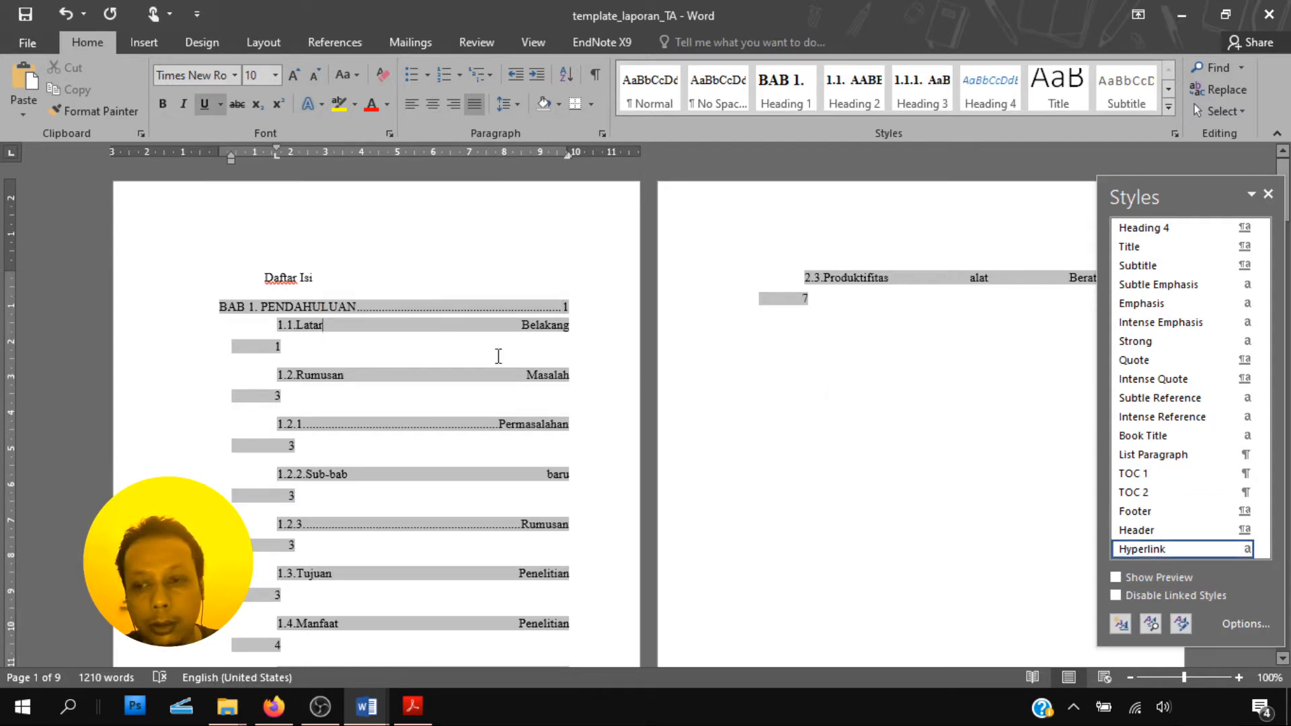
{"action": "right_click", "coordinate": [1137, 493]}
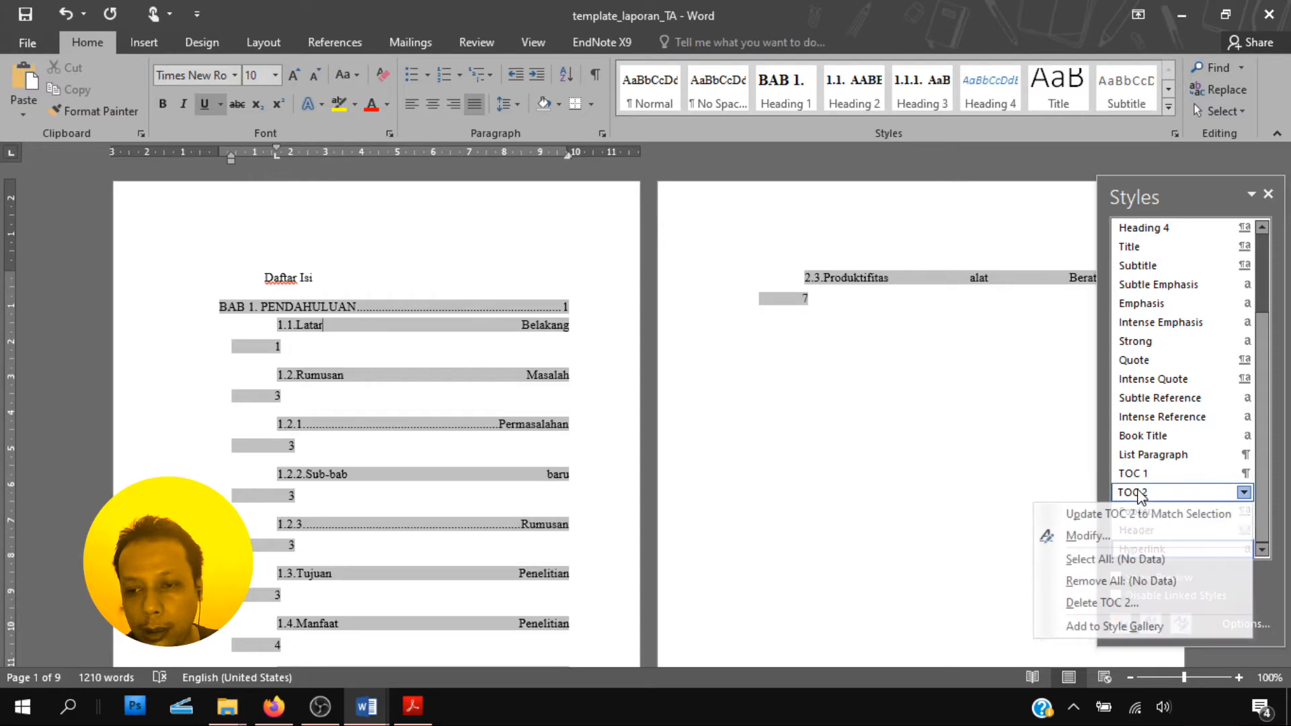
{"action": "left_click", "coordinate": [1144, 536]}
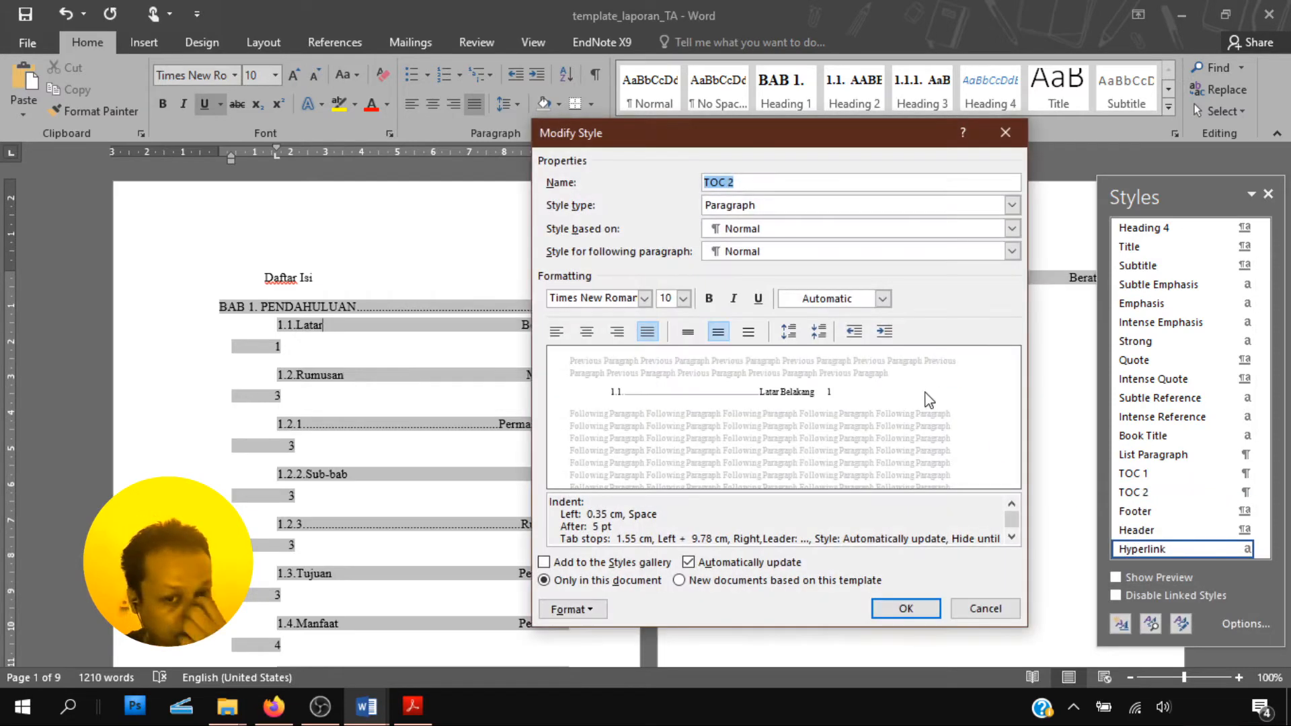
{"action": "left_click", "coordinate": [587, 610]}
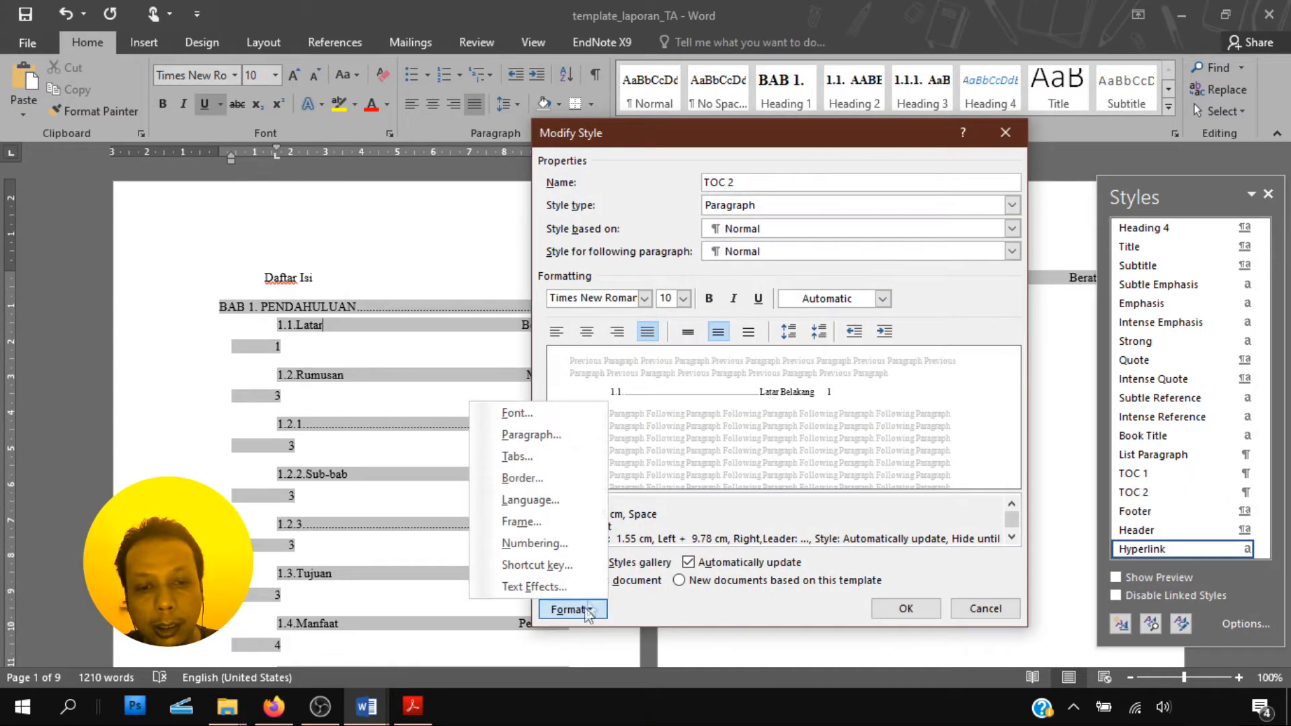
{"action": "left_click", "coordinate": [531, 435]}
{"action": "left_click", "coordinate": [782, 304]}
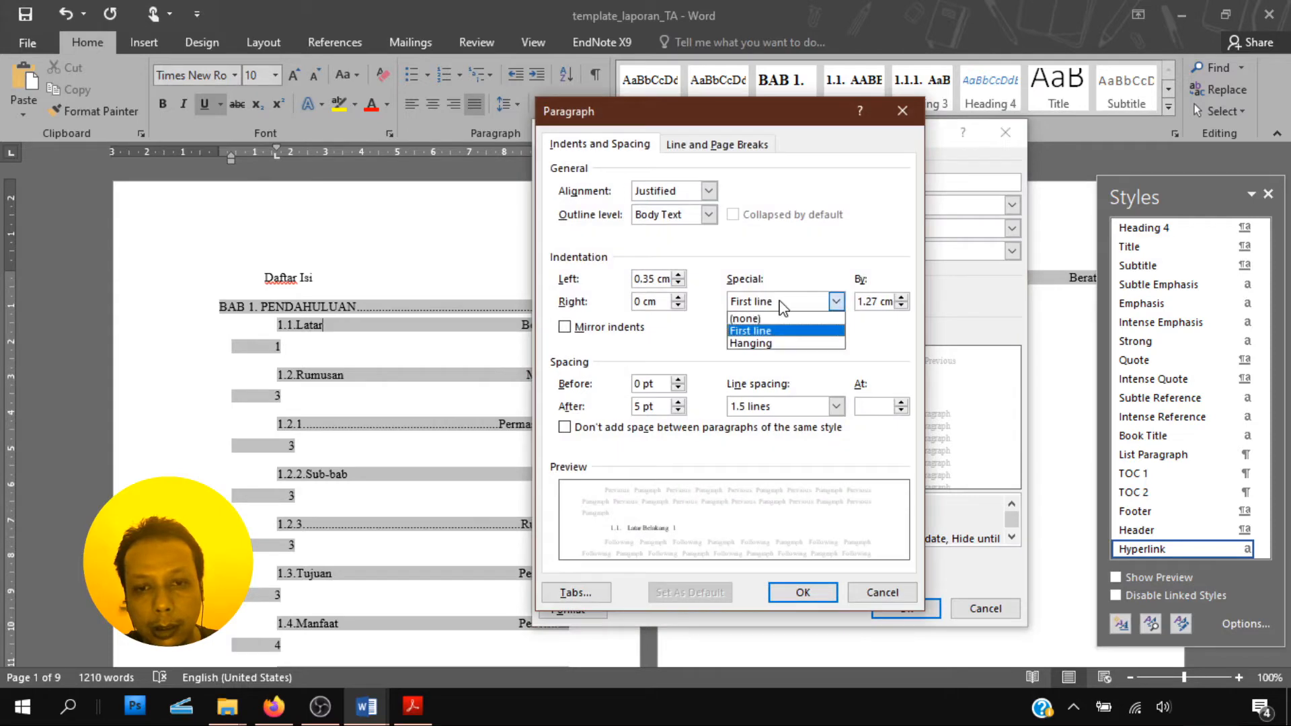
{"action": "left_click", "coordinate": [776, 320]}
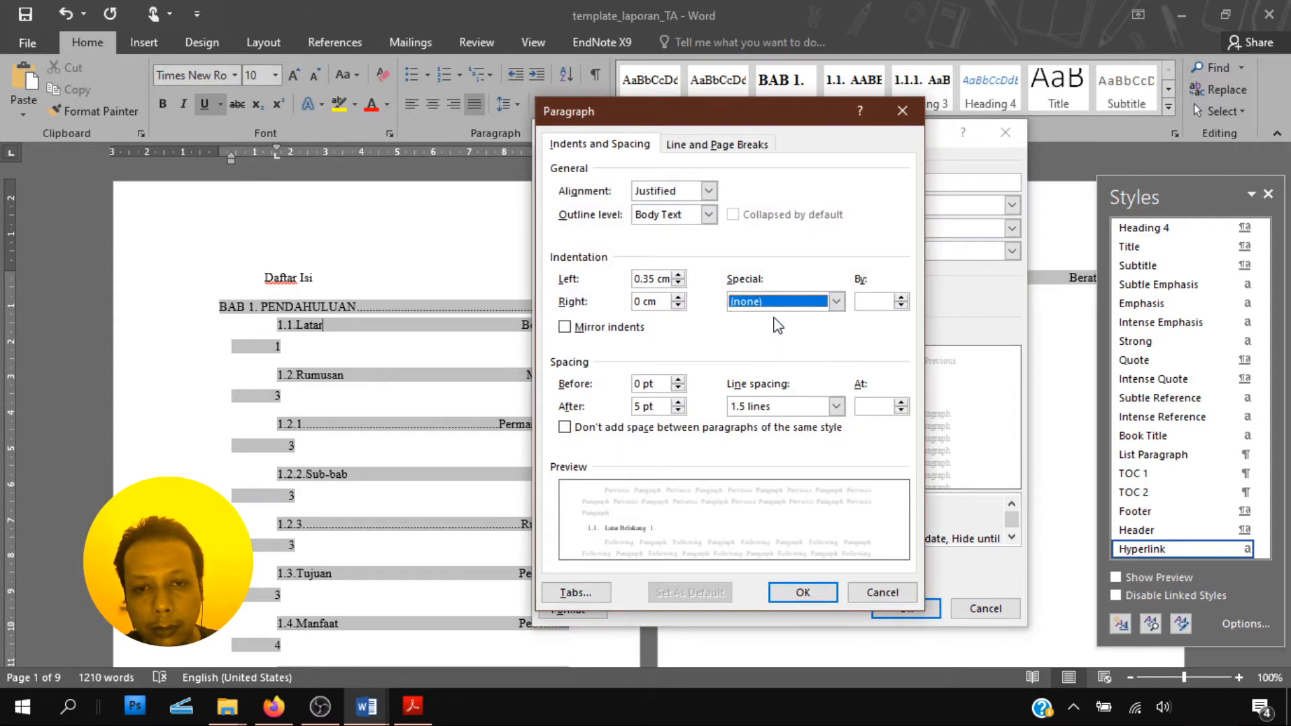
{"action": "left_click", "coordinate": [679, 283]}
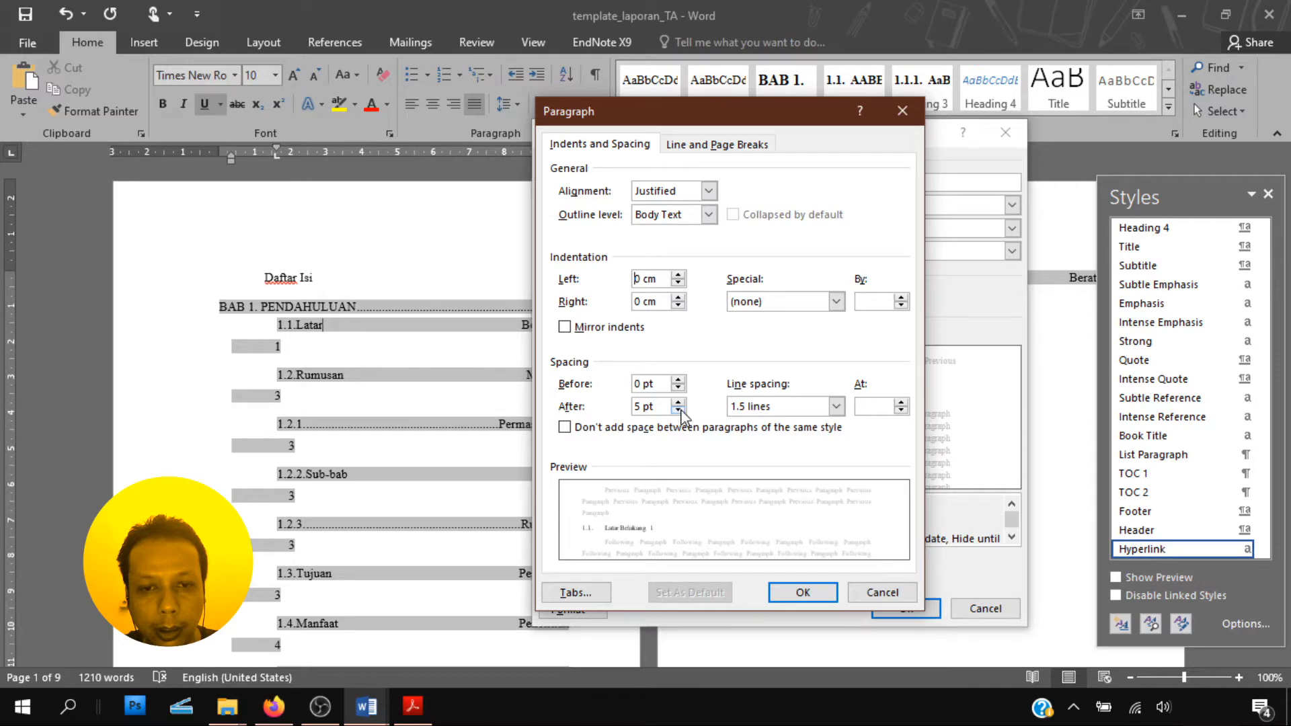
Set the TOC 2 style to single line spacing with 0 pt spacing after and apply the style changes
{"action": "left_click", "coordinate": [836, 406]}
{"action": "left_click", "coordinate": [772, 421]}
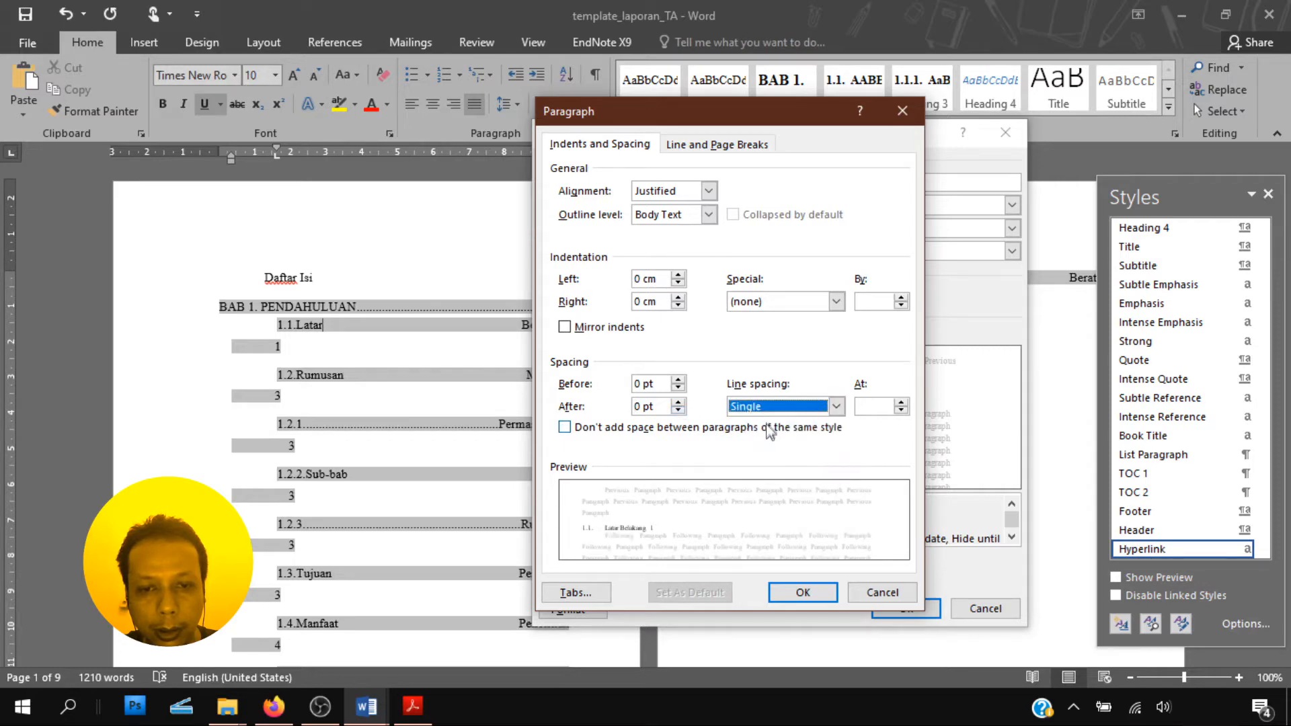
{"action": "left_click", "coordinate": [802, 592]}
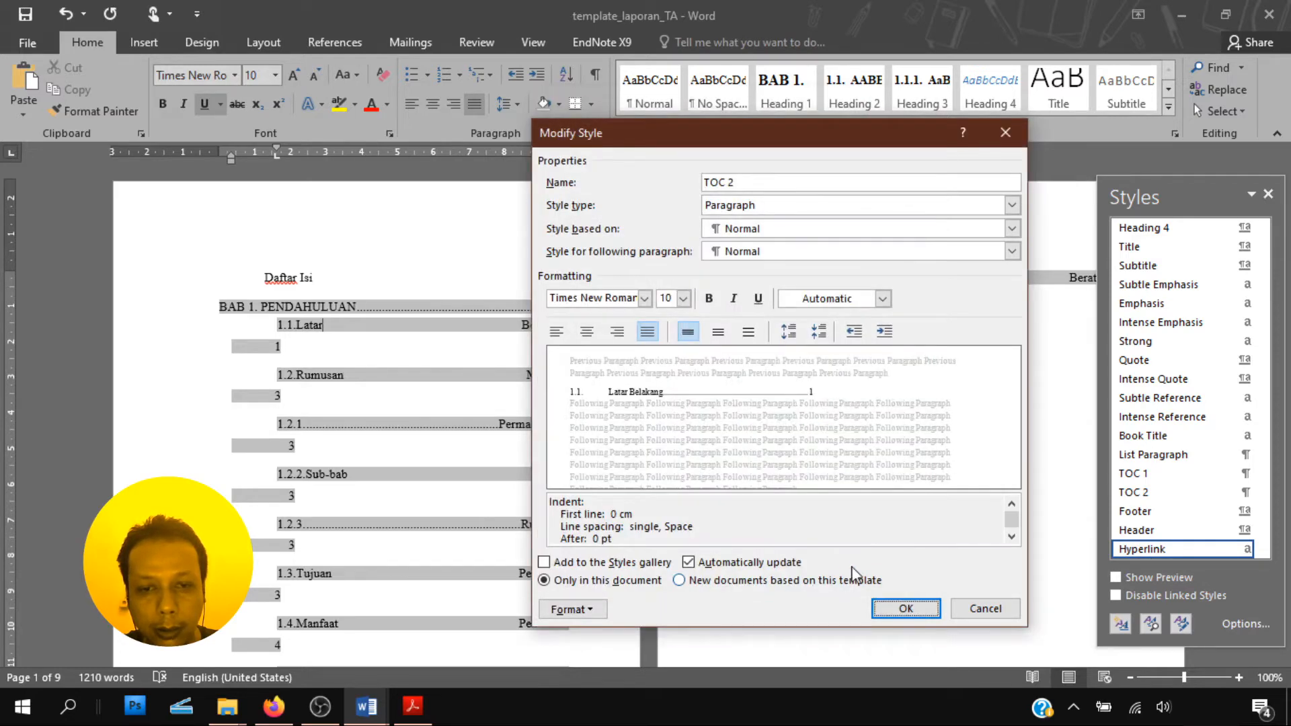
{"action": "left_click", "coordinate": [901, 609]}
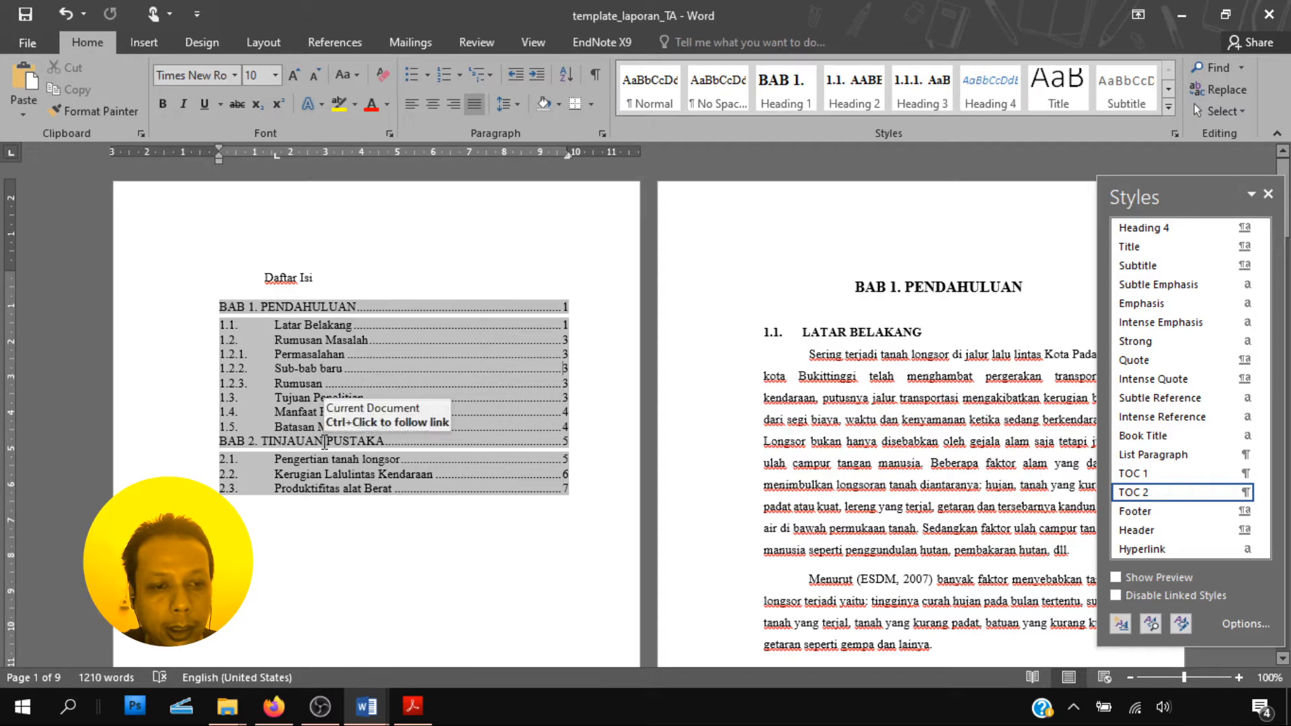
Modify the TOC 1 style so its paragraphs have 12 pt spacing before, and apply the change
{"action": "left_click", "coordinate": [325, 441]}
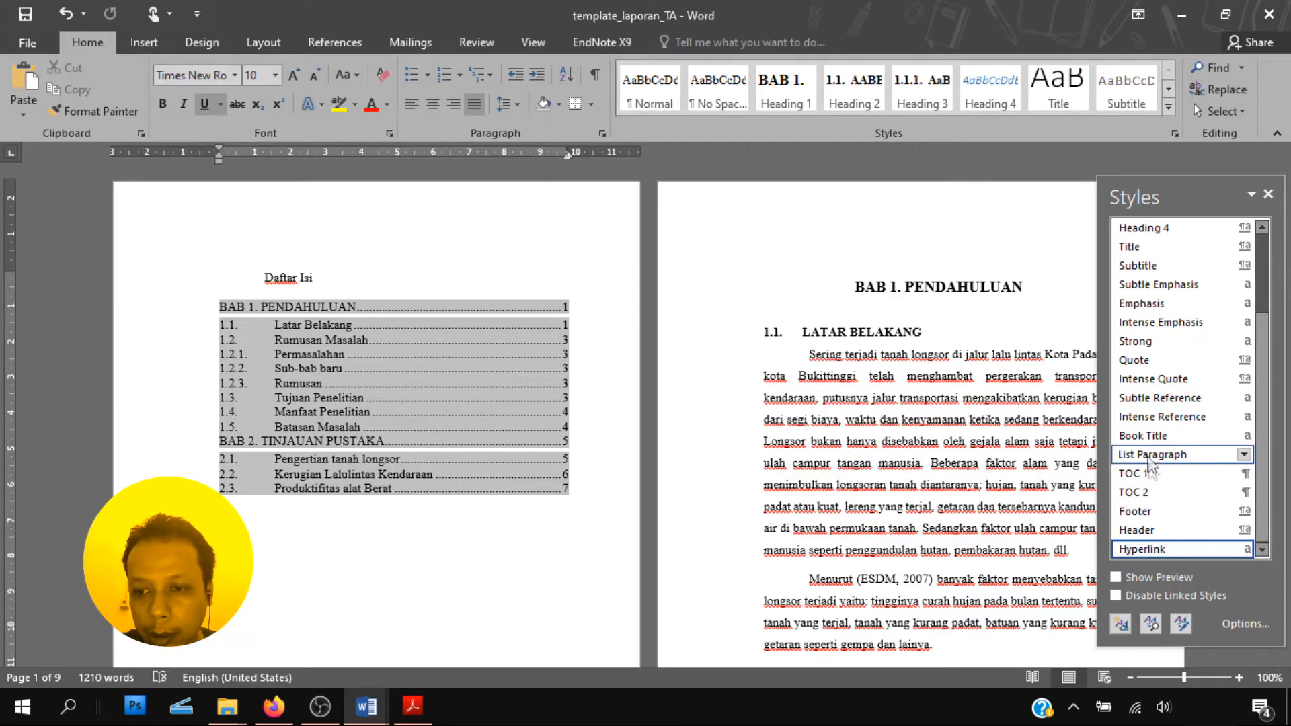
{"action": "left_click", "coordinate": [1247, 473]}
{"action": "left_click", "coordinate": [1076, 516]}
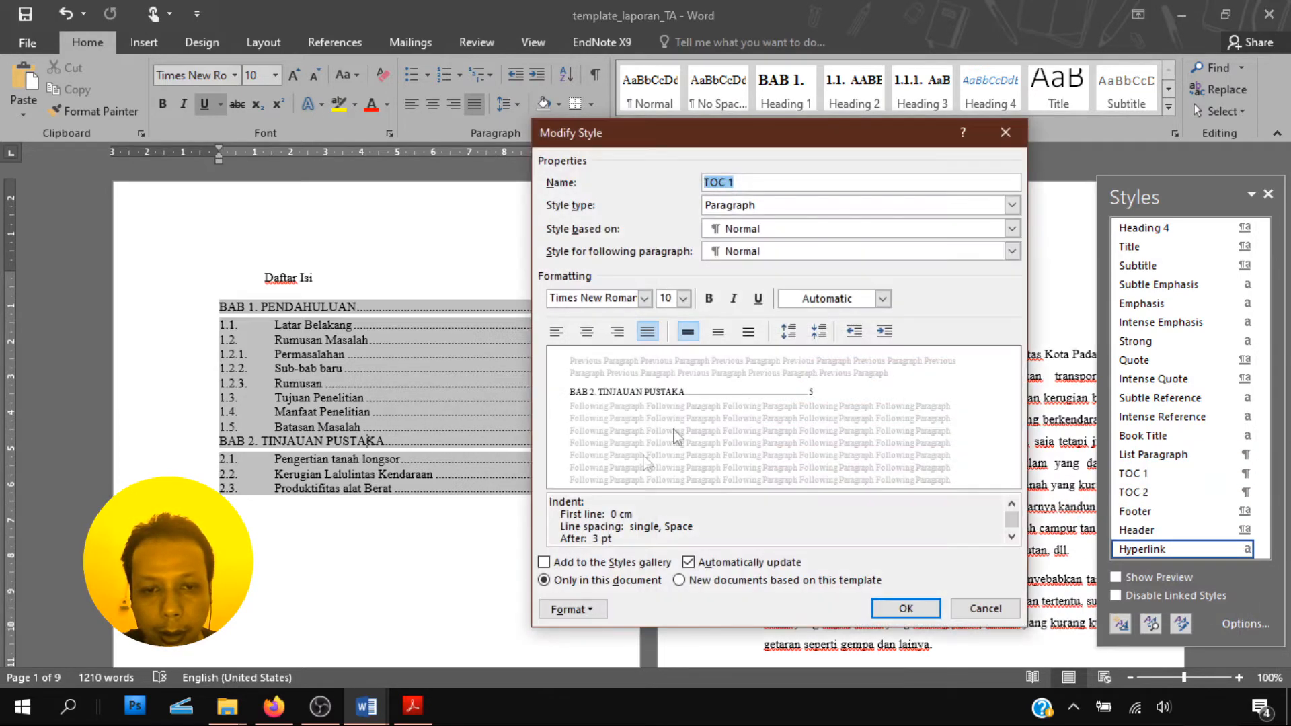
{"action": "left_click", "coordinate": [571, 609]}
{"action": "left_click", "coordinate": [535, 436]}
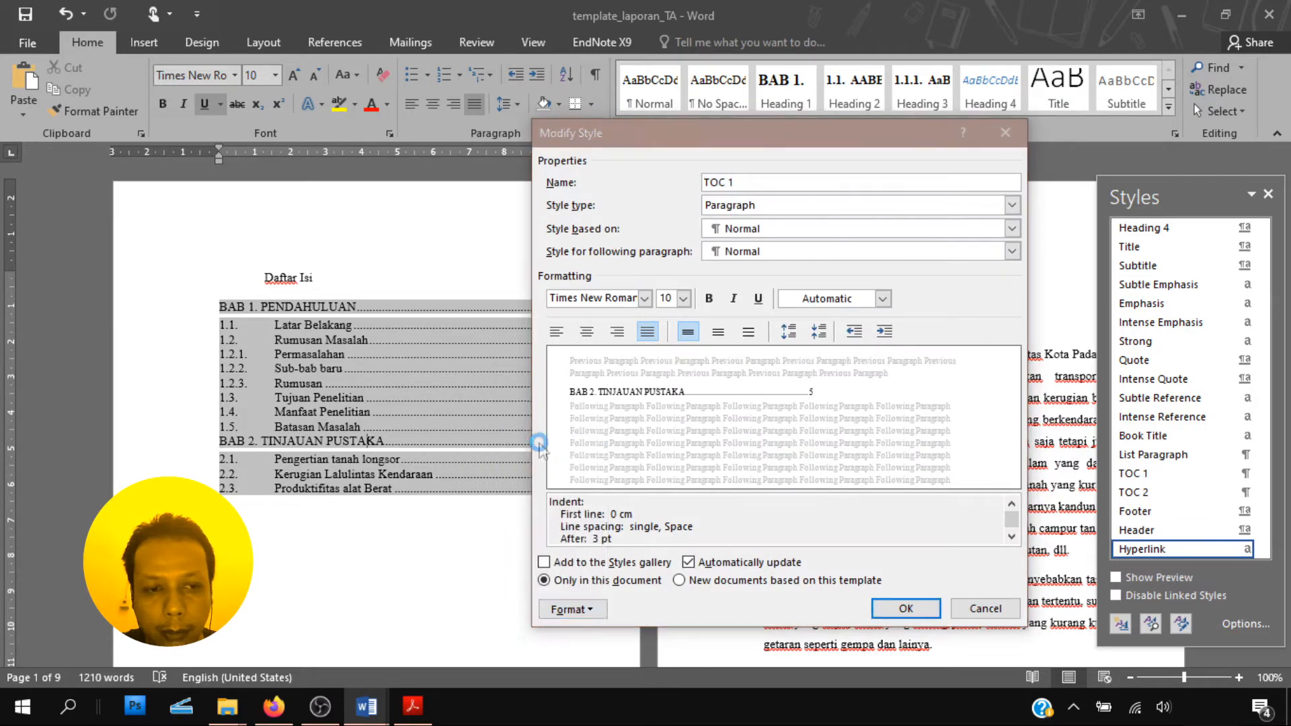
{"action": "left_click", "coordinate": [678, 380]}
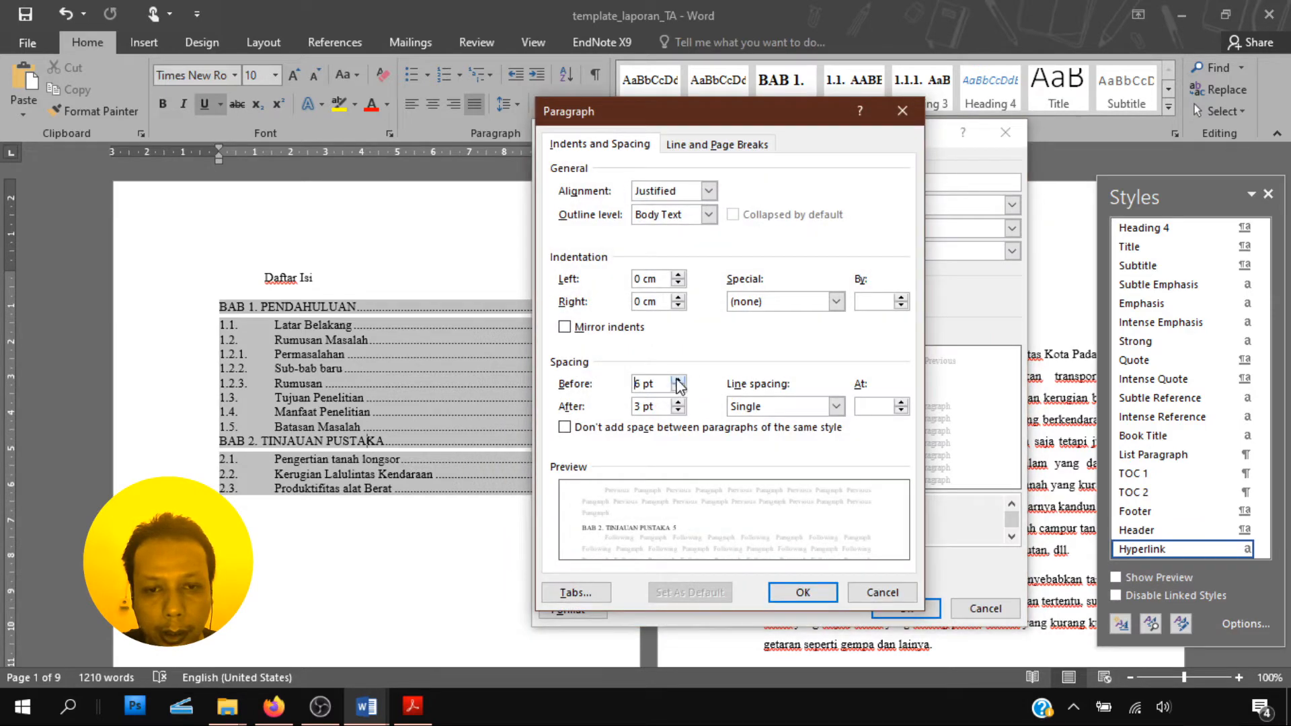
{"action": "left_click", "coordinate": [678, 380]}
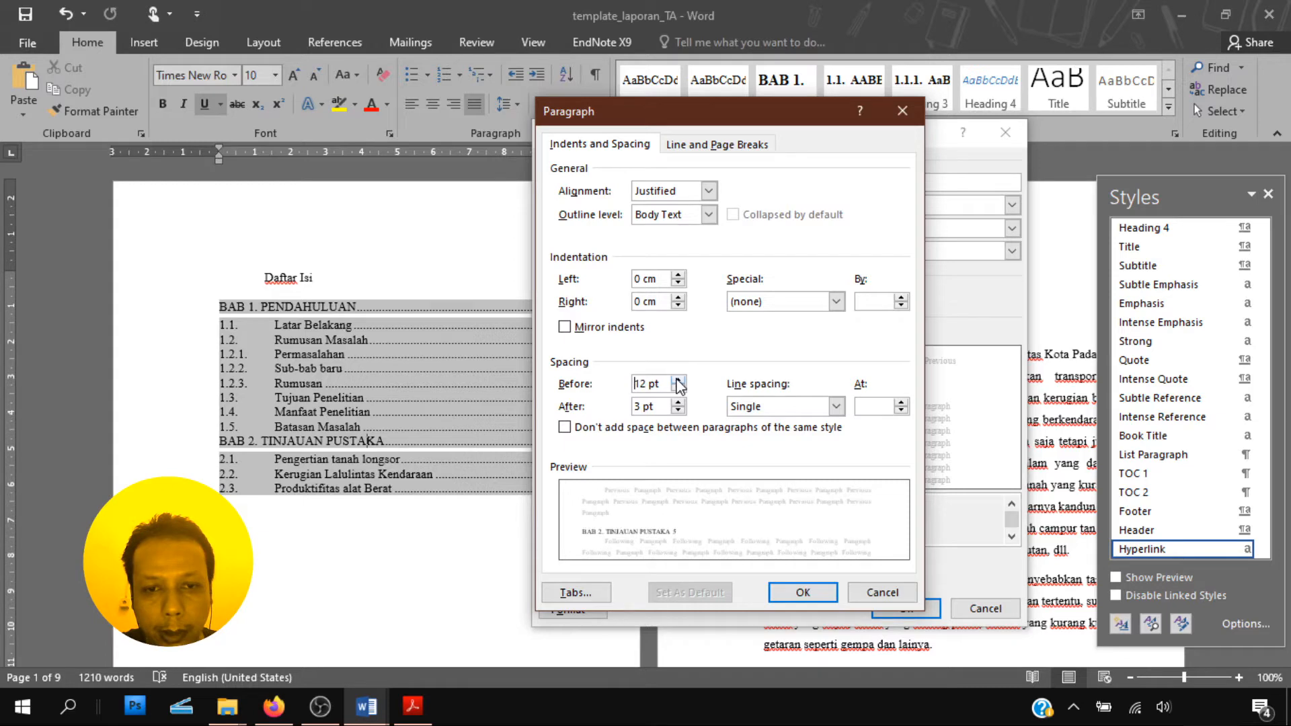
{"action": "left_click", "coordinate": [802, 592]}
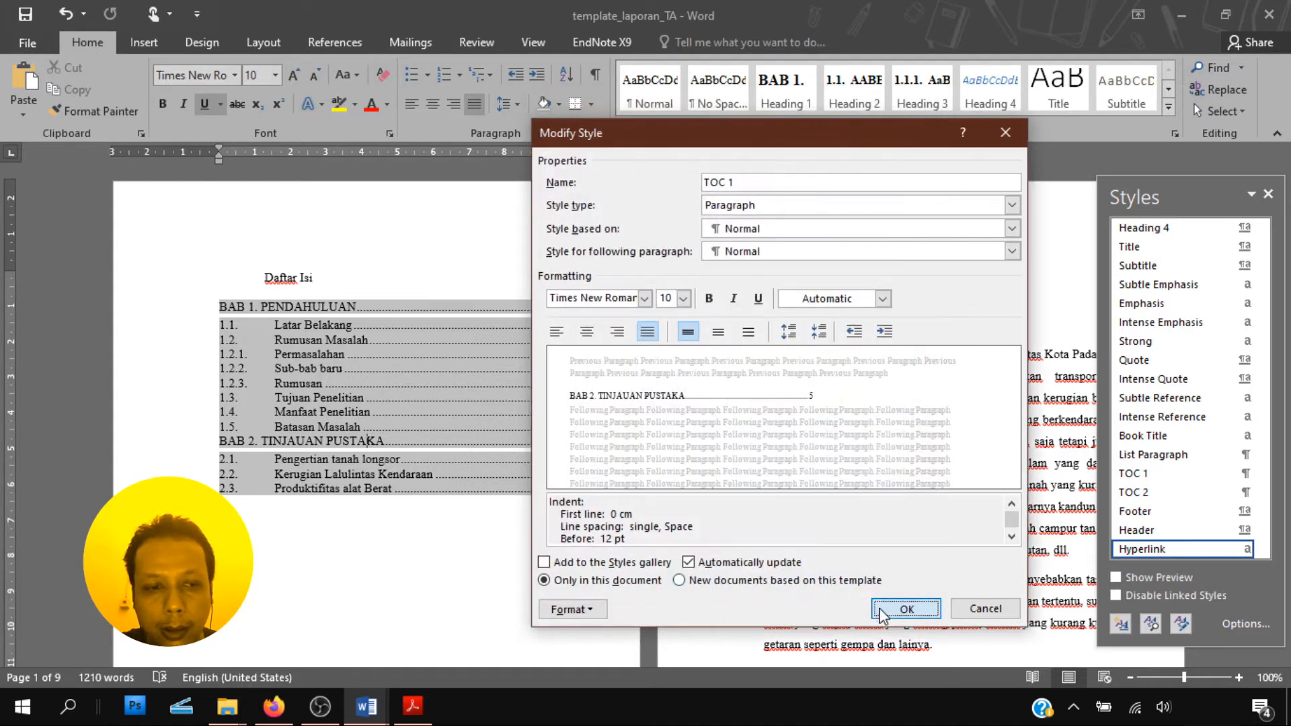
{"action": "left_click", "coordinate": [902, 608]}
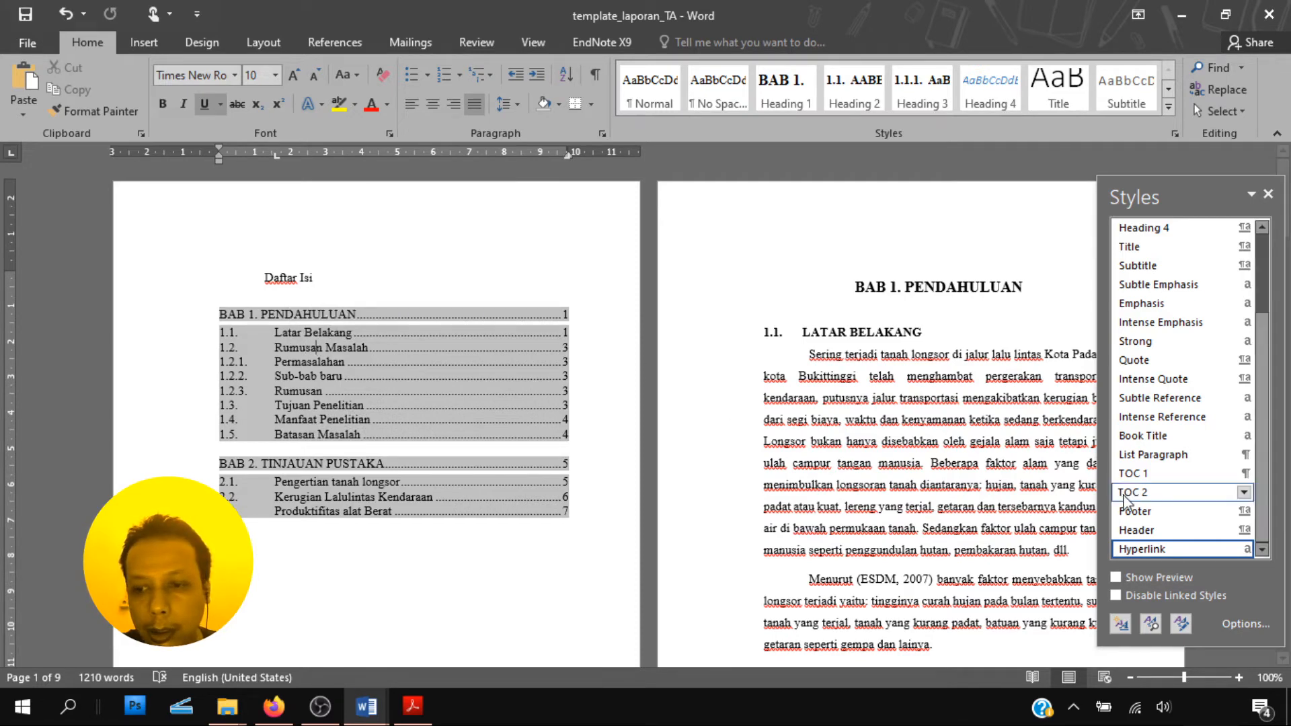
Modify the TOC 2 style's paragraph spacing to 3 pt before and 3 pt after, and apply the style changes
{"action": "left_click", "coordinate": [1244, 493]}
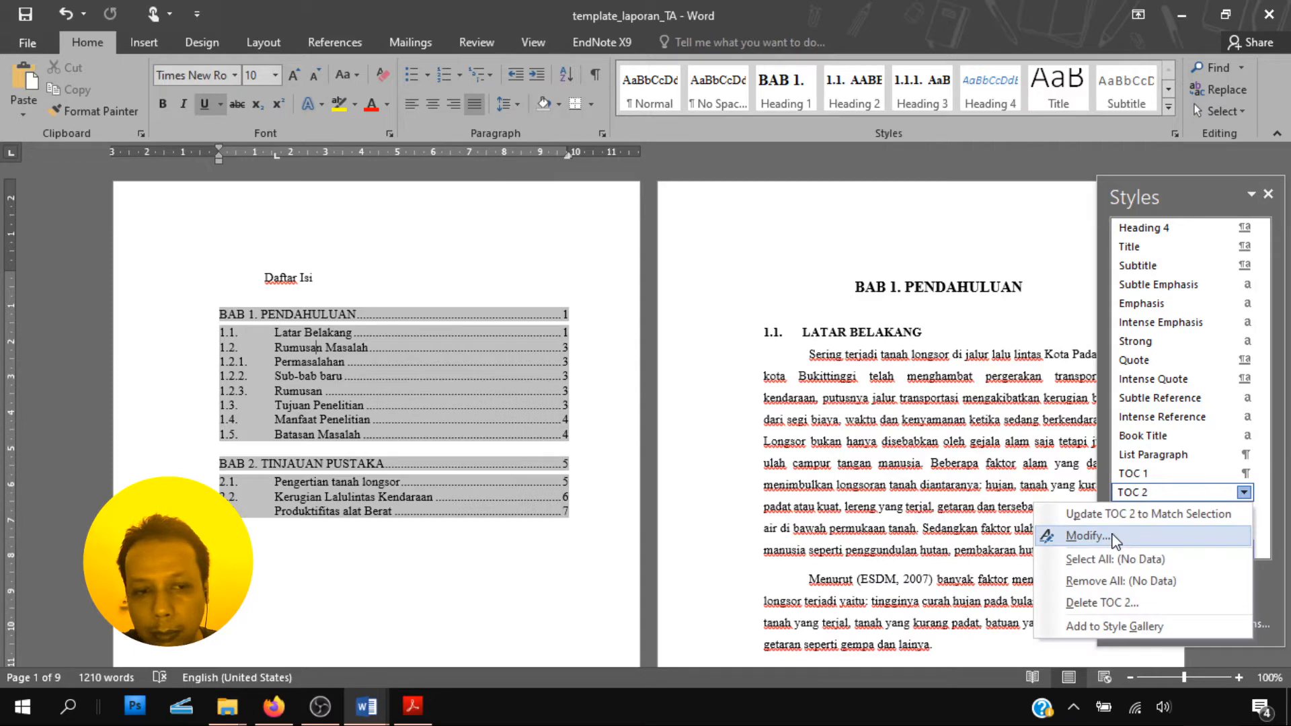
{"action": "left_click", "coordinate": [1116, 536]}
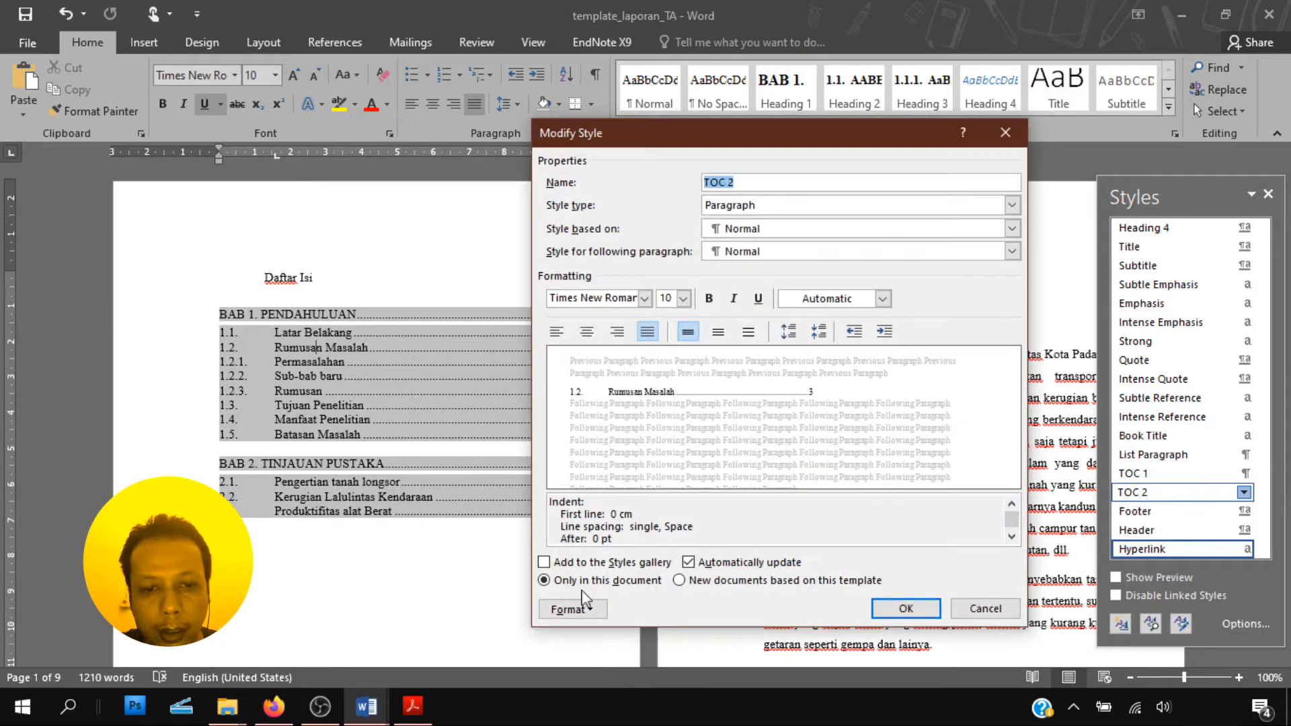
{"action": "left_click", "coordinate": [571, 609]}
{"action": "left_click", "coordinate": [538, 435]}
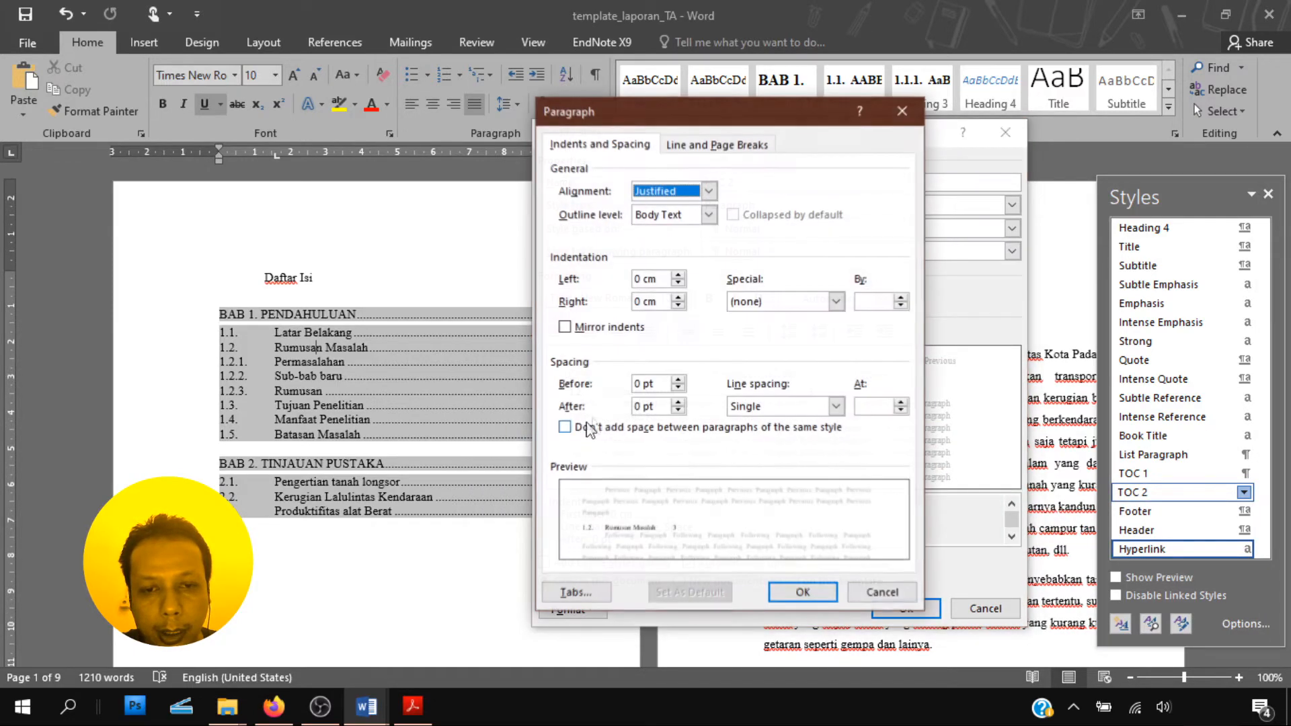
{"action": "double_click", "coordinate": [639, 407]}
{"action": "type", "text": "3"}
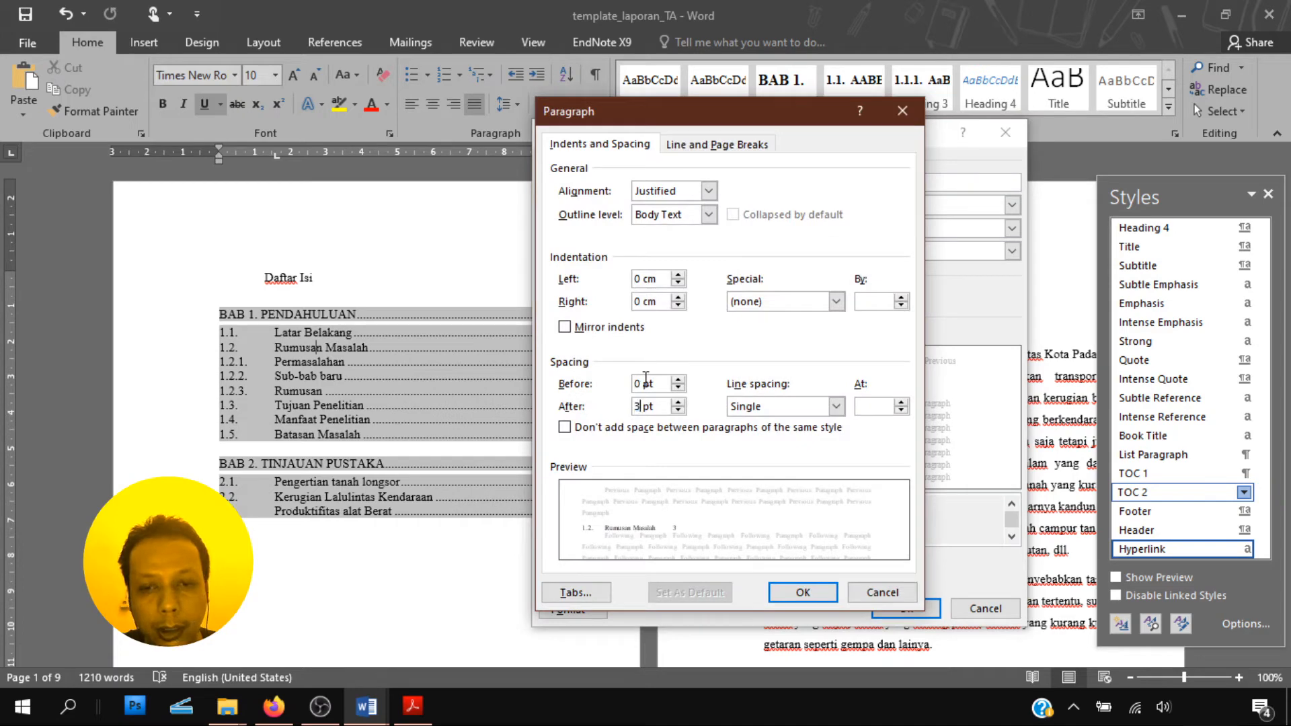
{"action": "double_click", "coordinate": [640, 384]}
{"action": "type", "text": "3"}
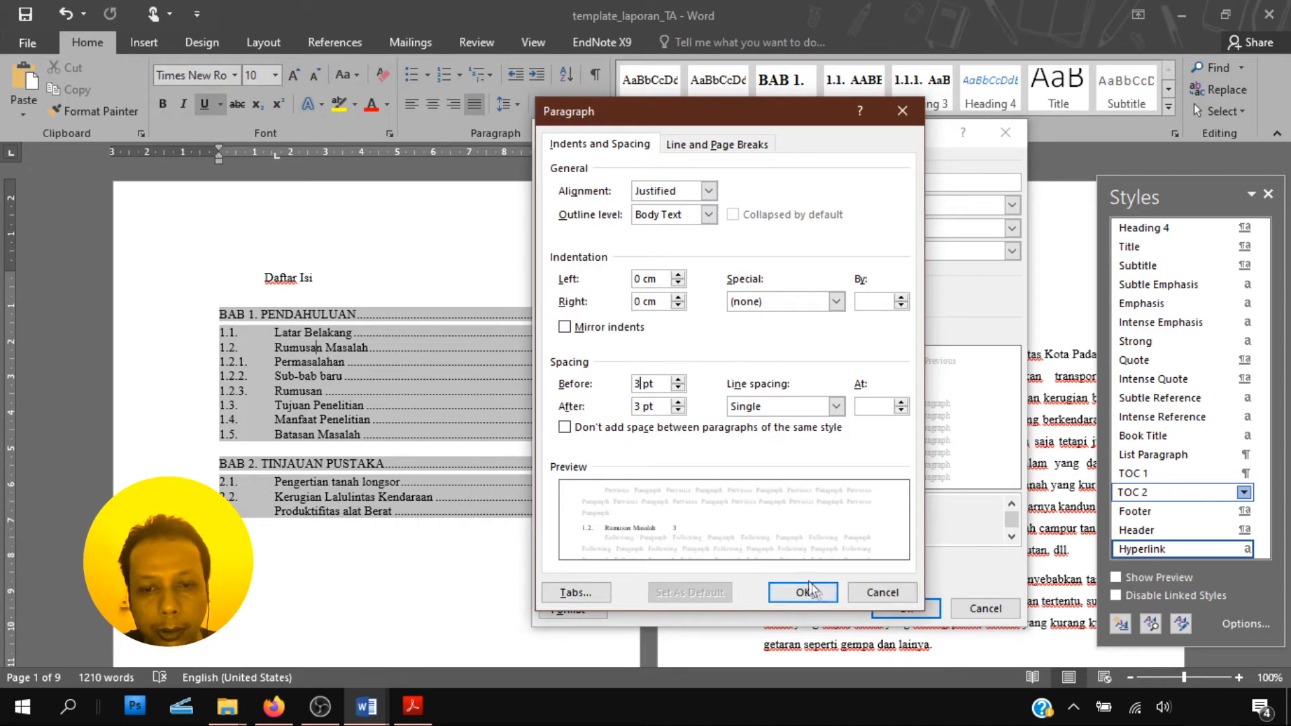
{"action": "left_click", "coordinate": [803, 593]}
{"action": "left_click", "coordinate": [906, 613]}
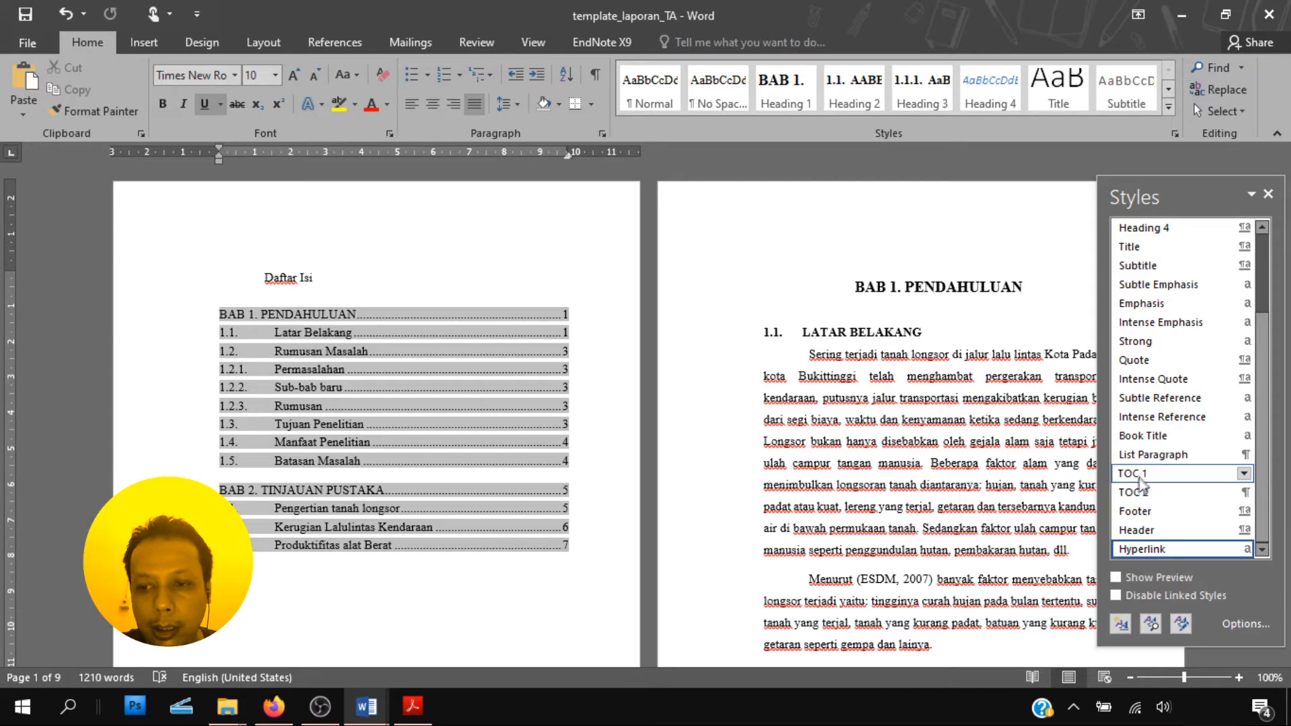
Modify the TOC 1 style to use bold text and apply the change
{"action": "left_click", "coordinate": [1244, 474]}
{"action": "left_click", "coordinate": [1103, 515]}
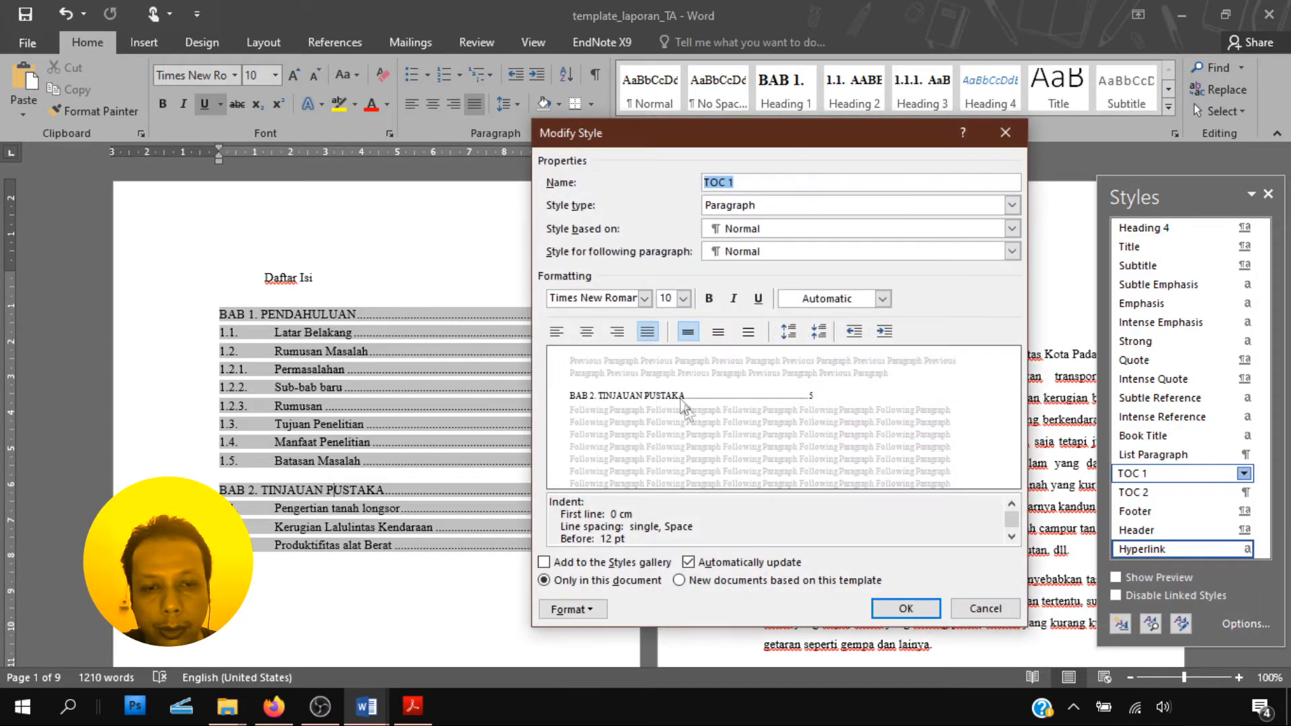
{"action": "left_click", "coordinate": [709, 298]}
{"action": "left_click", "coordinate": [906, 609]}
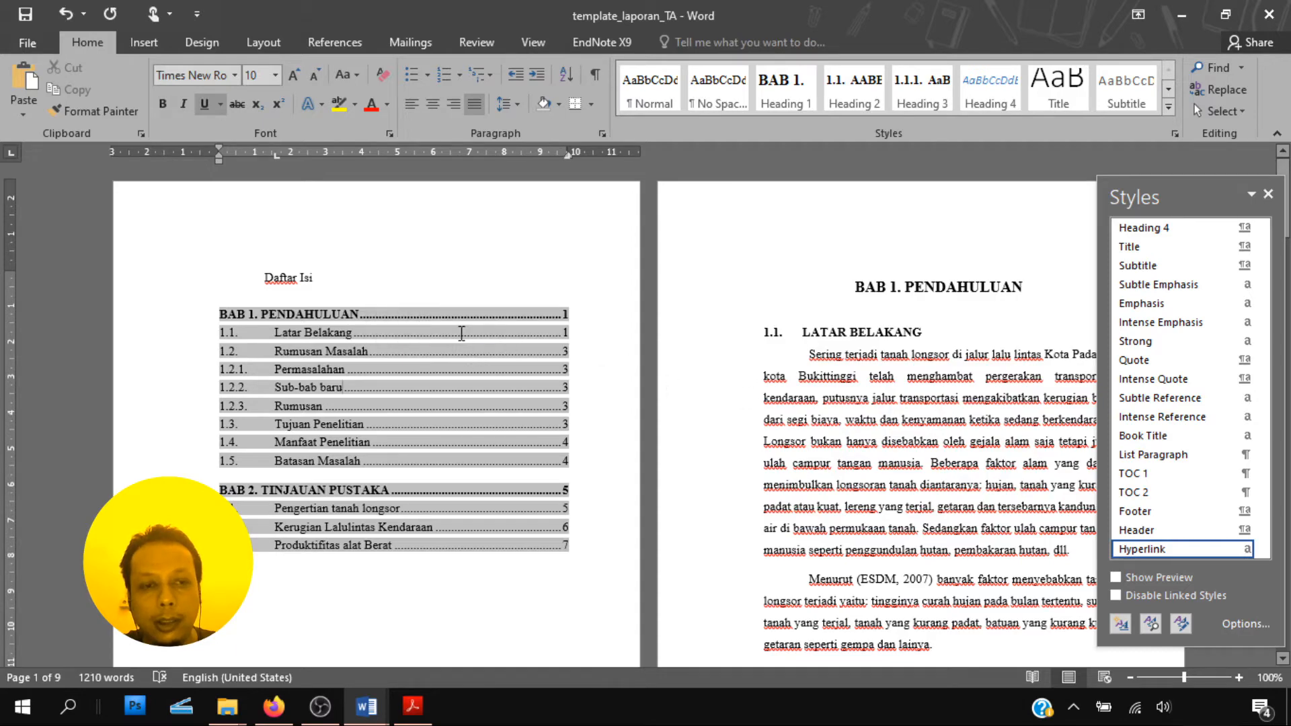
Delete one empty line between subsection 1.2.3 Rumusan and the heading 1.3 Tujuan Penelitian
{"action": "scroll", "coordinate": [737, 409], "scroll_direction": "down", "scroll_amount": 10}
{"action": "scroll", "coordinate": [737, 409], "scroll_direction": "down", "scroll_amount": 8}
{"action": "scroll", "coordinate": [736, 409], "scroll_direction": "down", "scroll_amount": 3}
{"action": "scroll", "coordinate": [736, 409], "scroll_direction": "up", "scroll_amount": 3}
{"action": "left_click", "coordinate": [783, 358]}
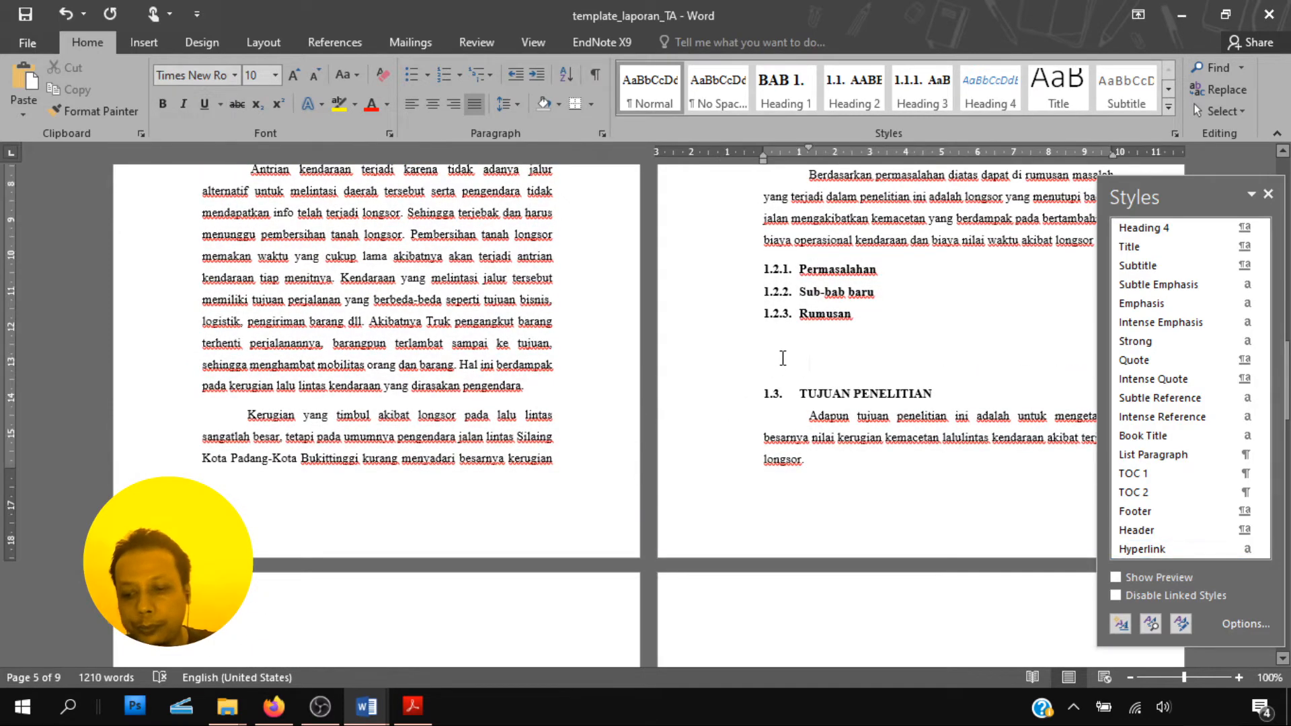
{"action": "key", "text": "Delete"}
Add blank lines below heading 1.4 Manfaat Penelitian and enter the new text "Pentingnya penelitian" there
{"action": "scroll", "coordinate": [346, 459], "scroll_direction": "down", "scroll_amount": 3}
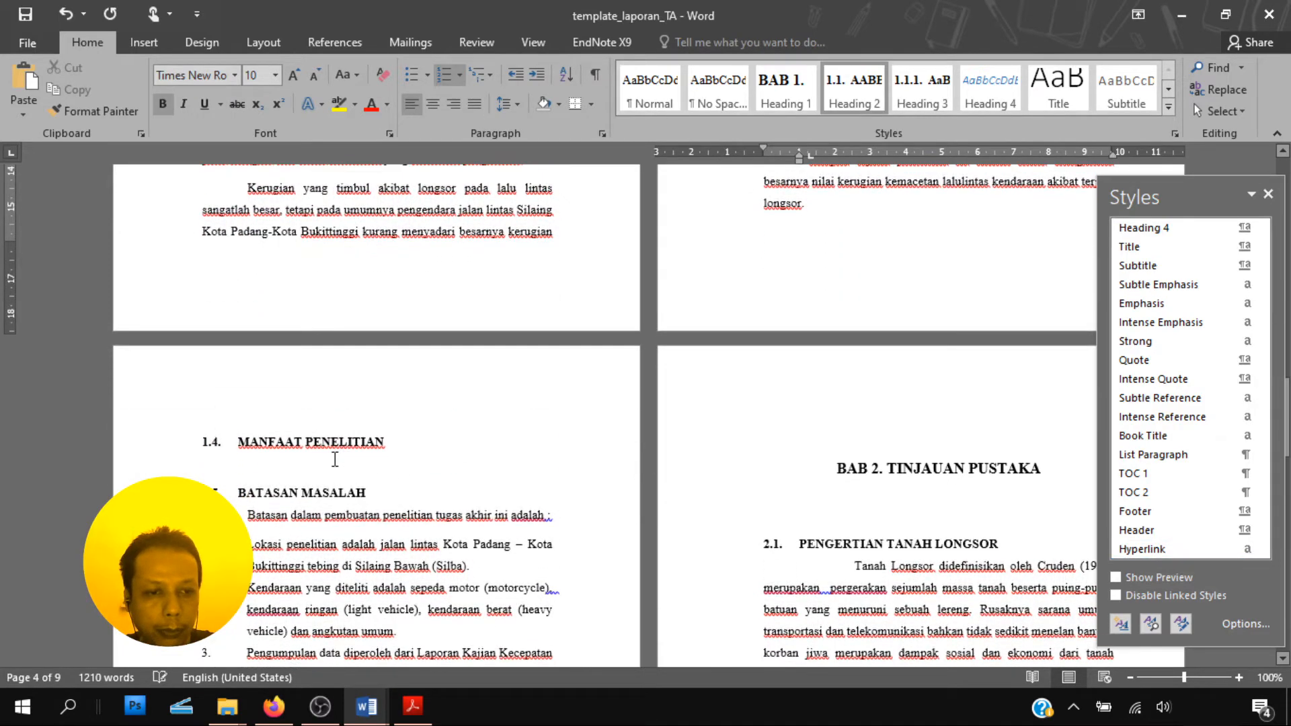
{"action": "scroll", "coordinate": [335, 459], "scroll_direction": "down", "scroll_amount": 2}
{"action": "scroll", "coordinate": [335, 456], "scroll_direction": "up", "scroll_amount": 3}
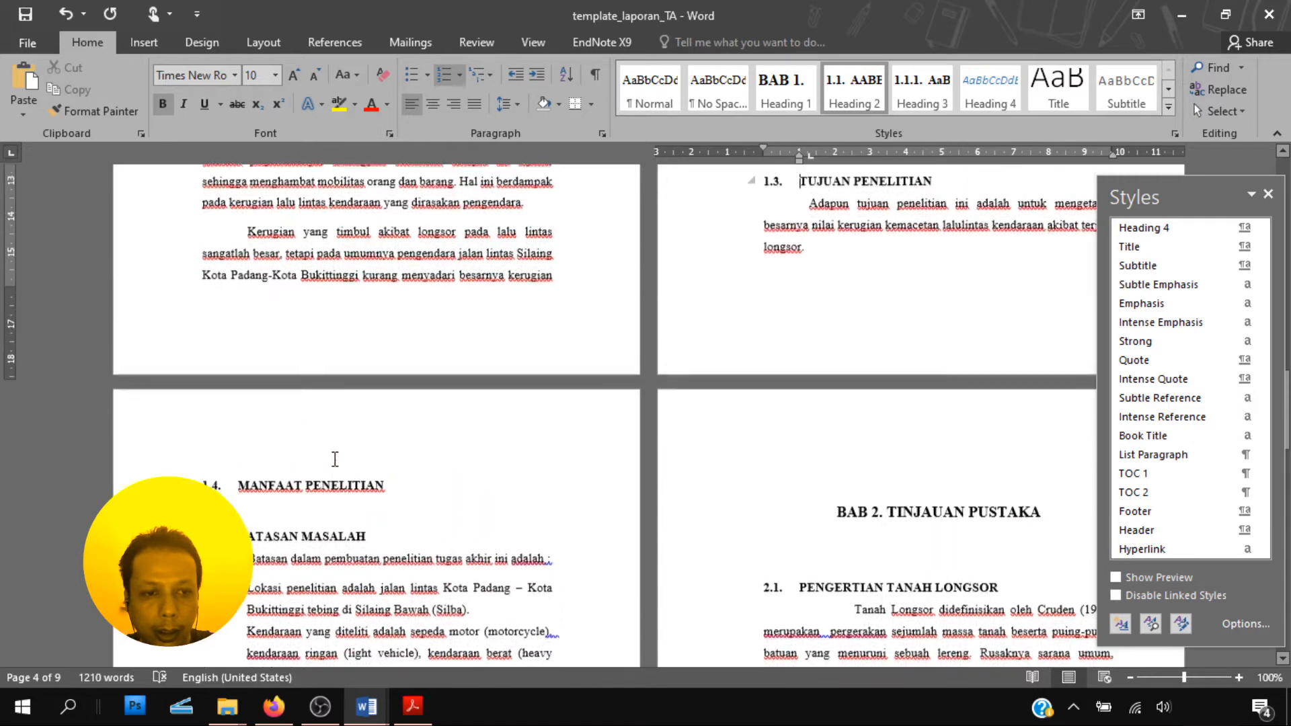
{"action": "left_click", "coordinate": [394, 494]}
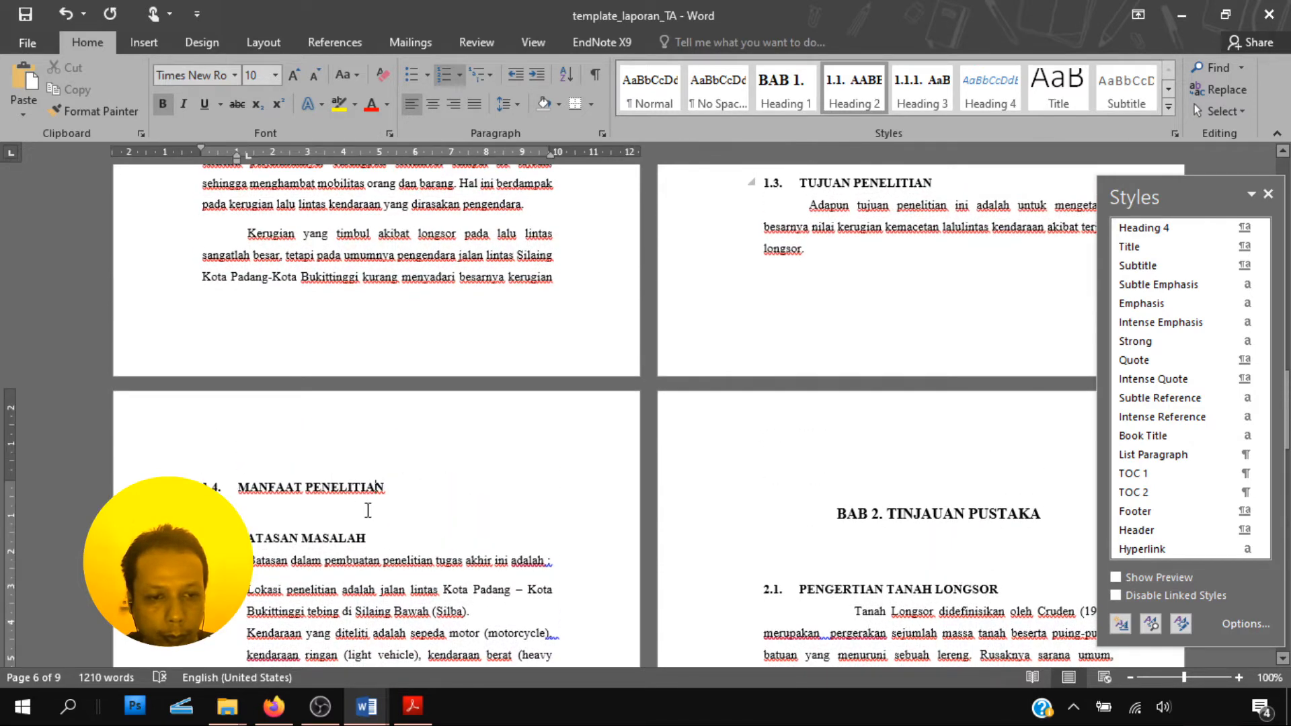
{"action": "left_click", "coordinate": [366, 510]}
{"action": "key", "text": "Return"}
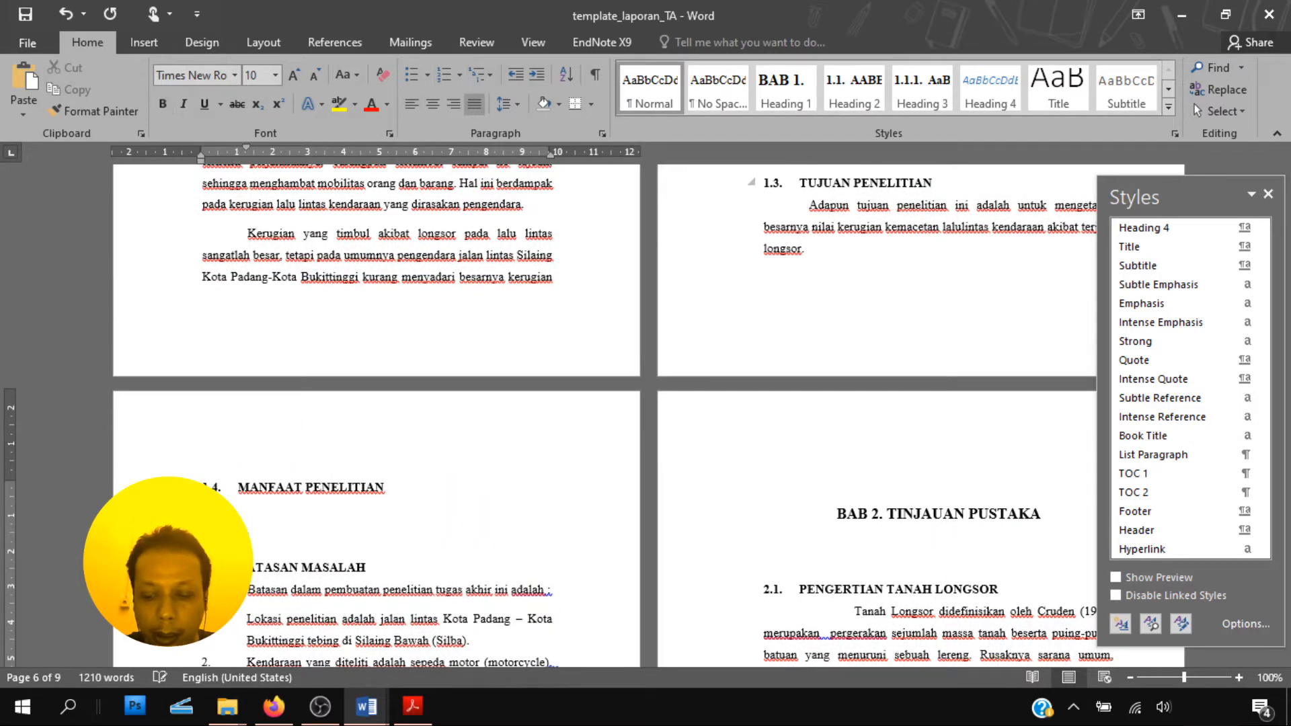
{"action": "key", "text": "Return"}
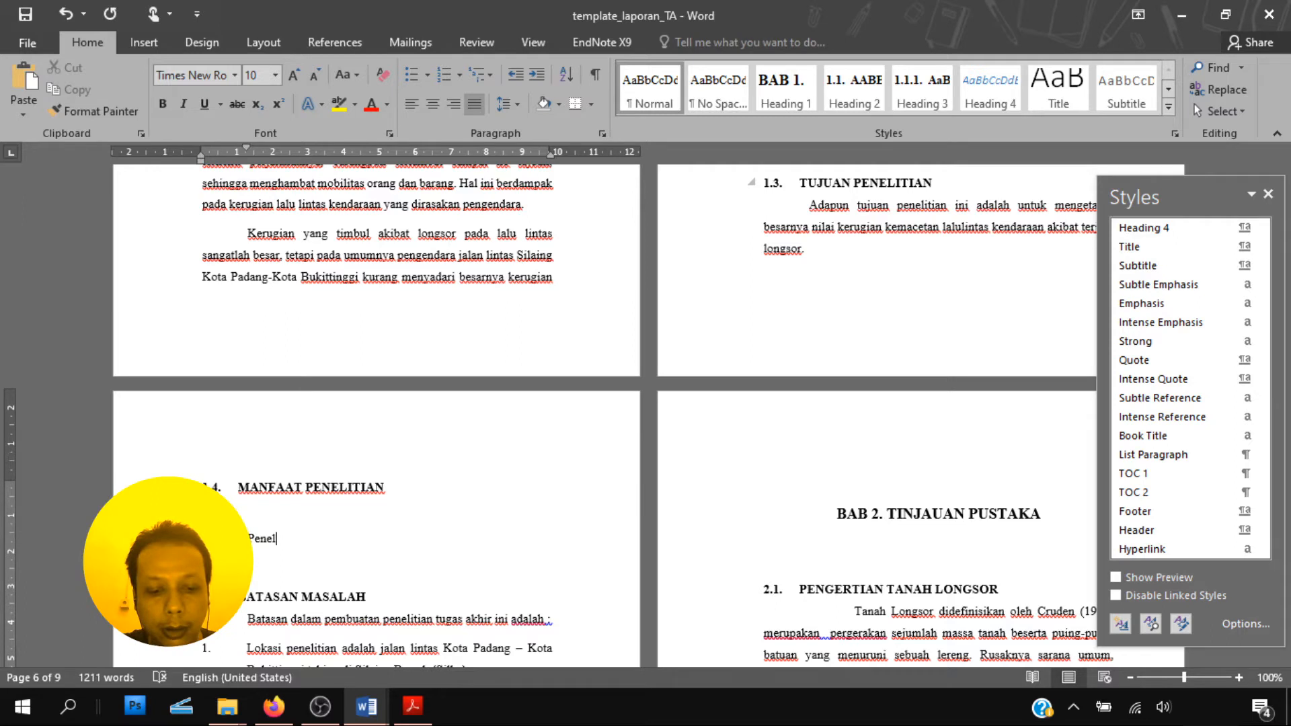
{"action": "type", "text": "Penelitian s"}
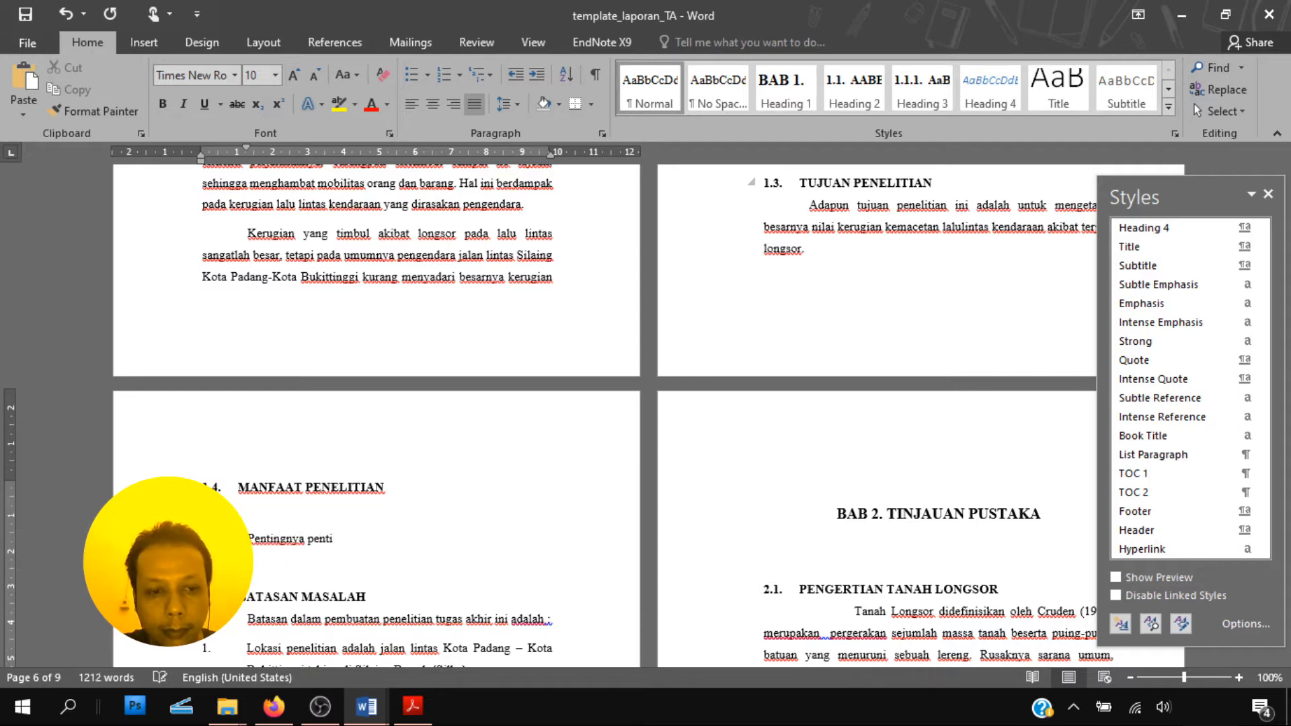
{"action": "type", "text": "n i"}
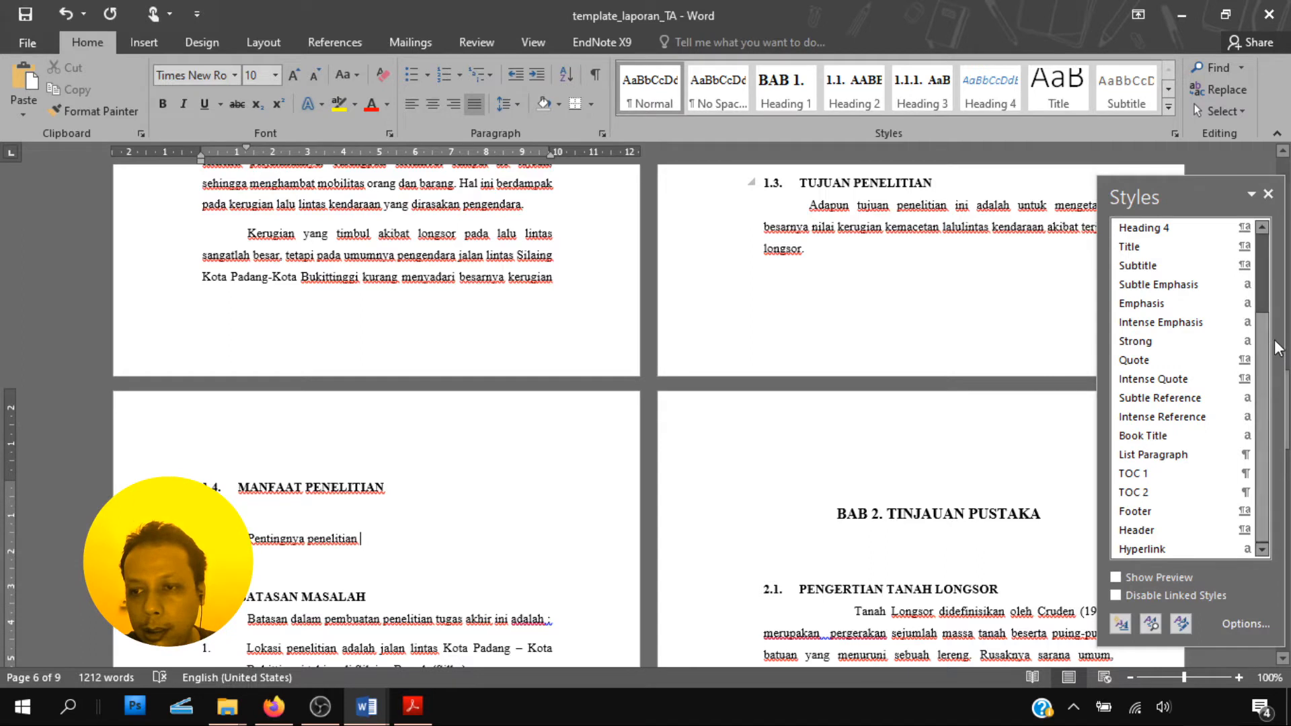
Apply the Heading 2 style to the new "Pentingnya penelitian" line
{"action": "scroll", "coordinate": [1179, 306], "scroll_direction": "up", "scroll_amount": 3}
{"action": "left_click", "coordinate": [1179, 306]}
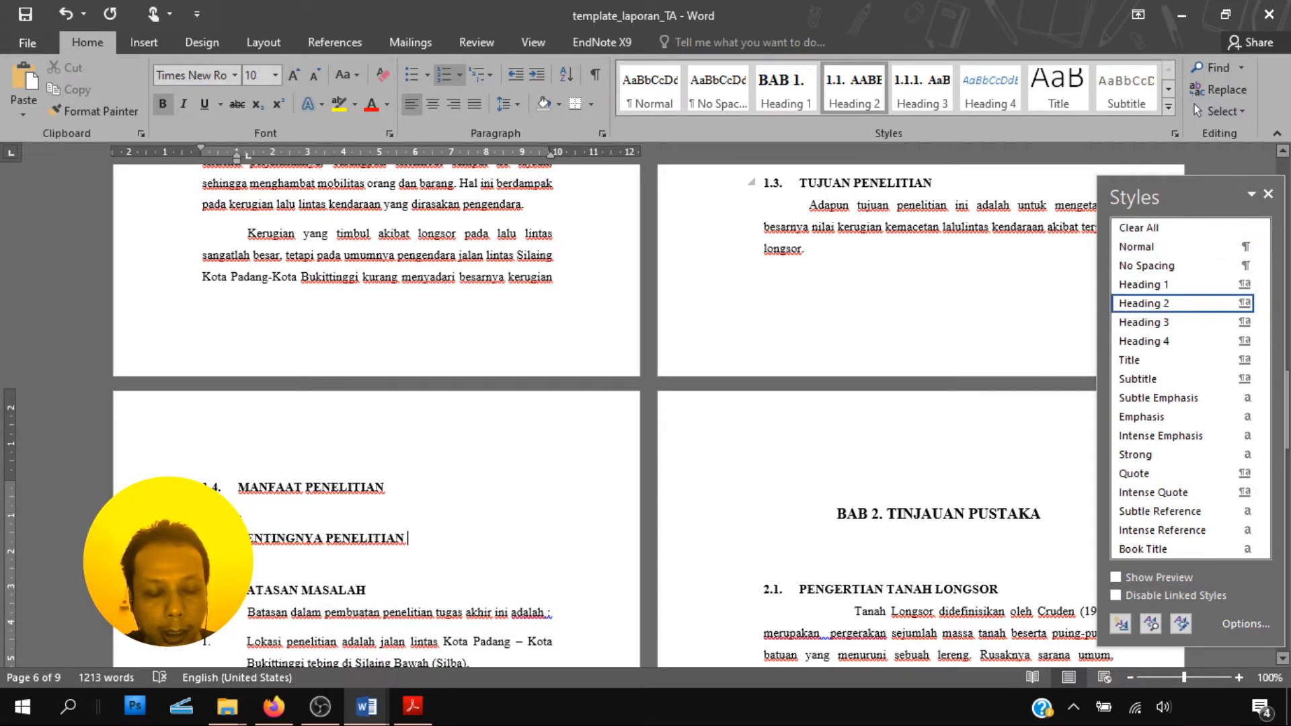
{"action": "left_click", "coordinate": [259, 564]}
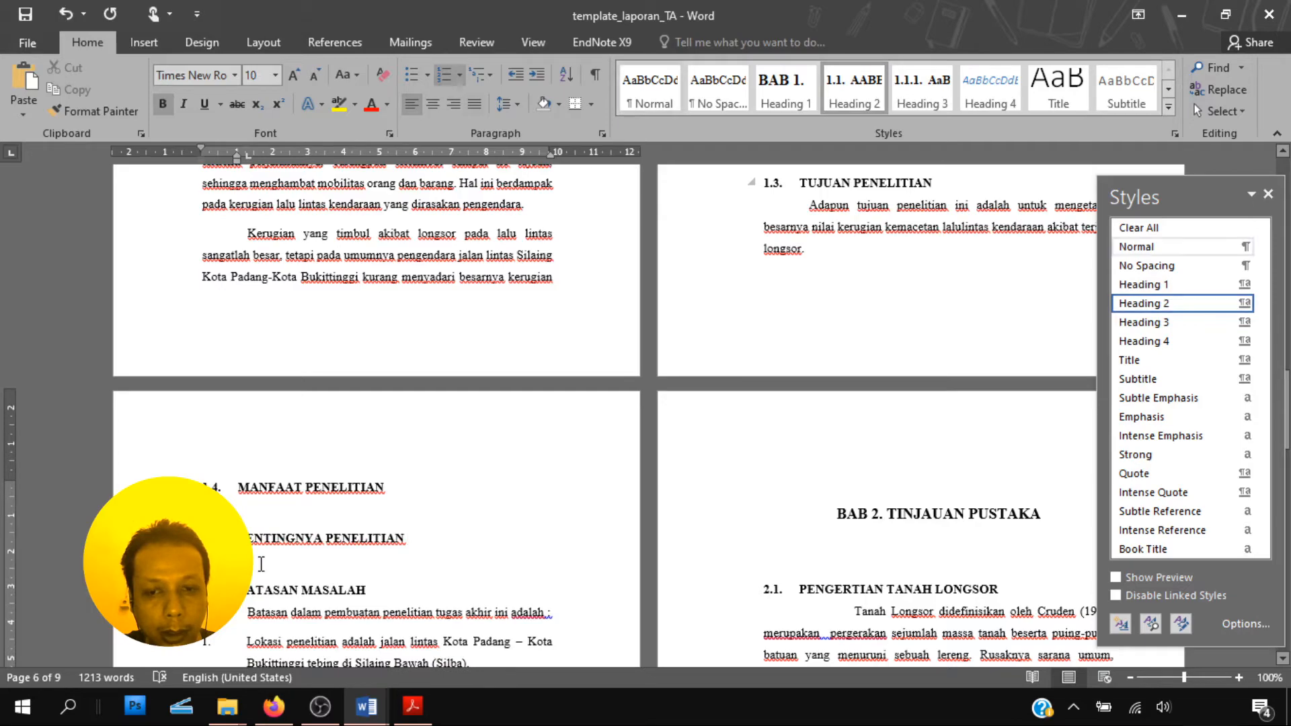
Follow the table of contents link for Manfaat Penelitian to check the section numbering around it
{"action": "scroll", "coordinate": [259, 564], "scroll_direction": "up", "scroll_amount": 15}
{"action": "scroll", "coordinate": [260, 563], "scroll_direction": "up", "scroll_amount": 4}
{"action": "left_click", "coordinate": [407, 414]}
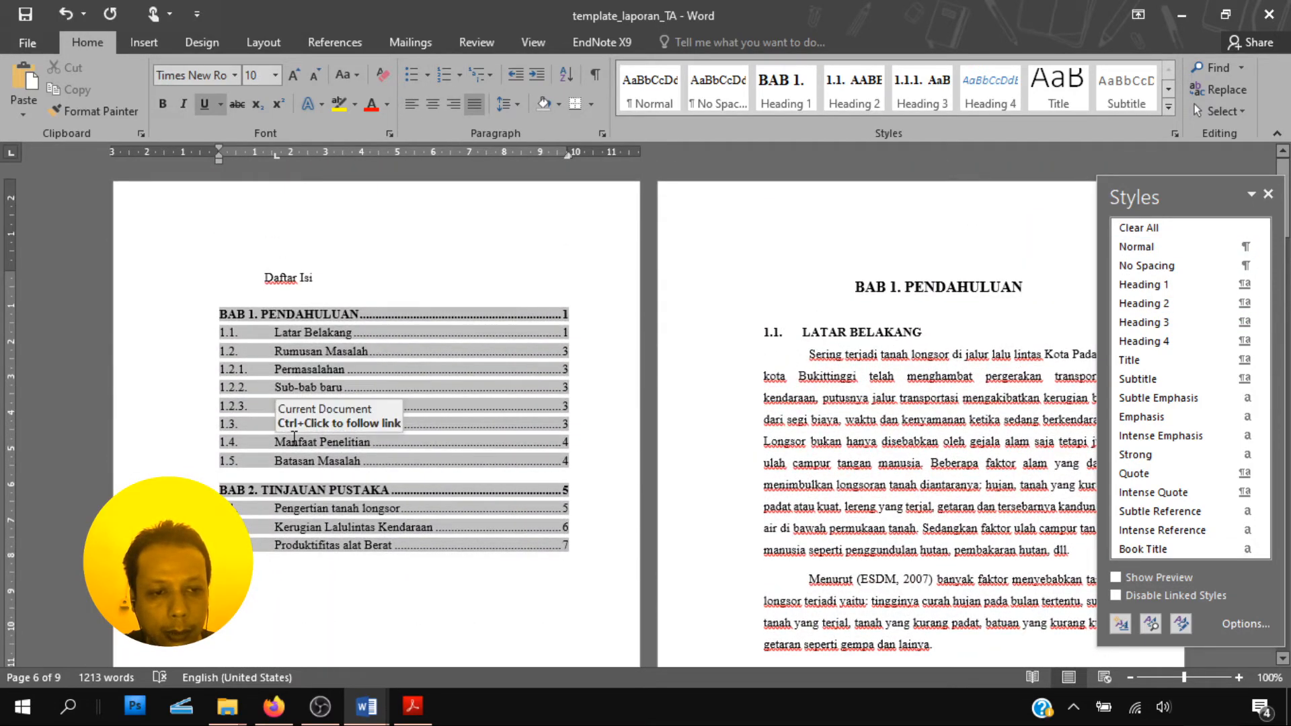
{"action": "left_click", "coordinate": [294, 439], "text": "ctrl"}
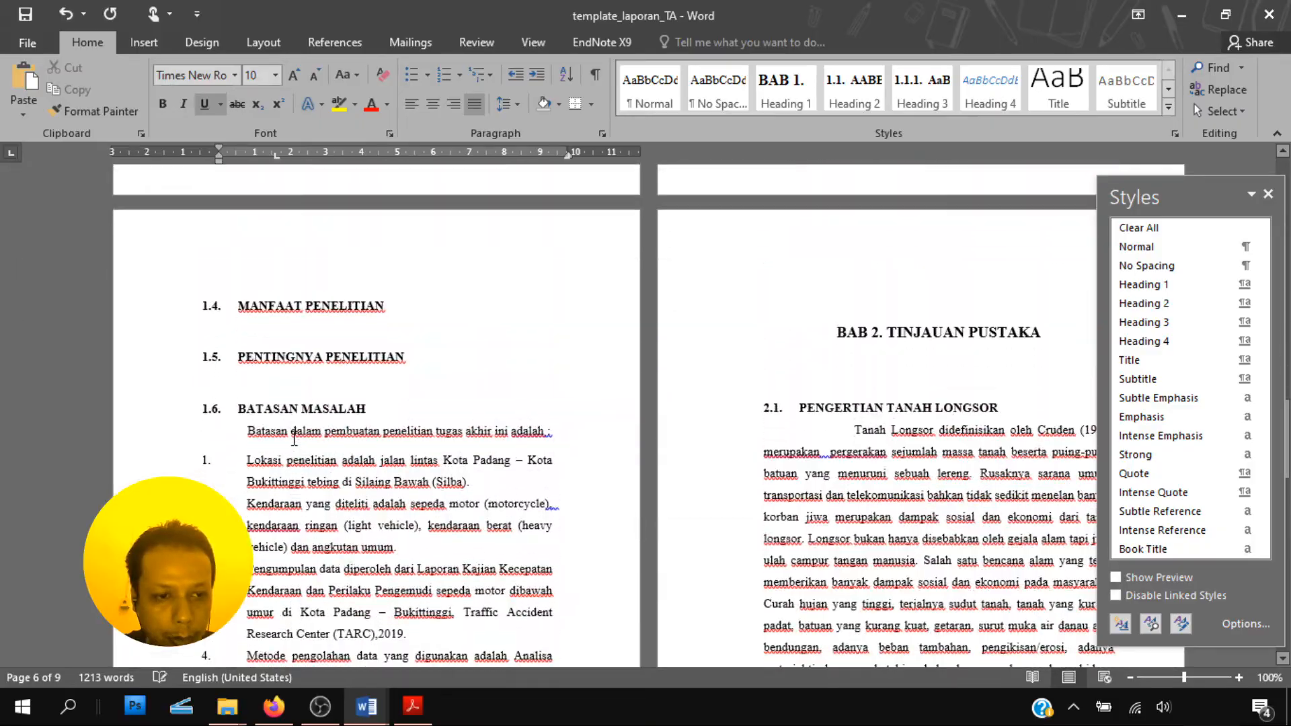
Update the entire table of contents so it includes the new Pentingnya penelitian heading
{"action": "scroll", "coordinate": [294, 440], "scroll_direction": "up", "scroll_amount": 10}
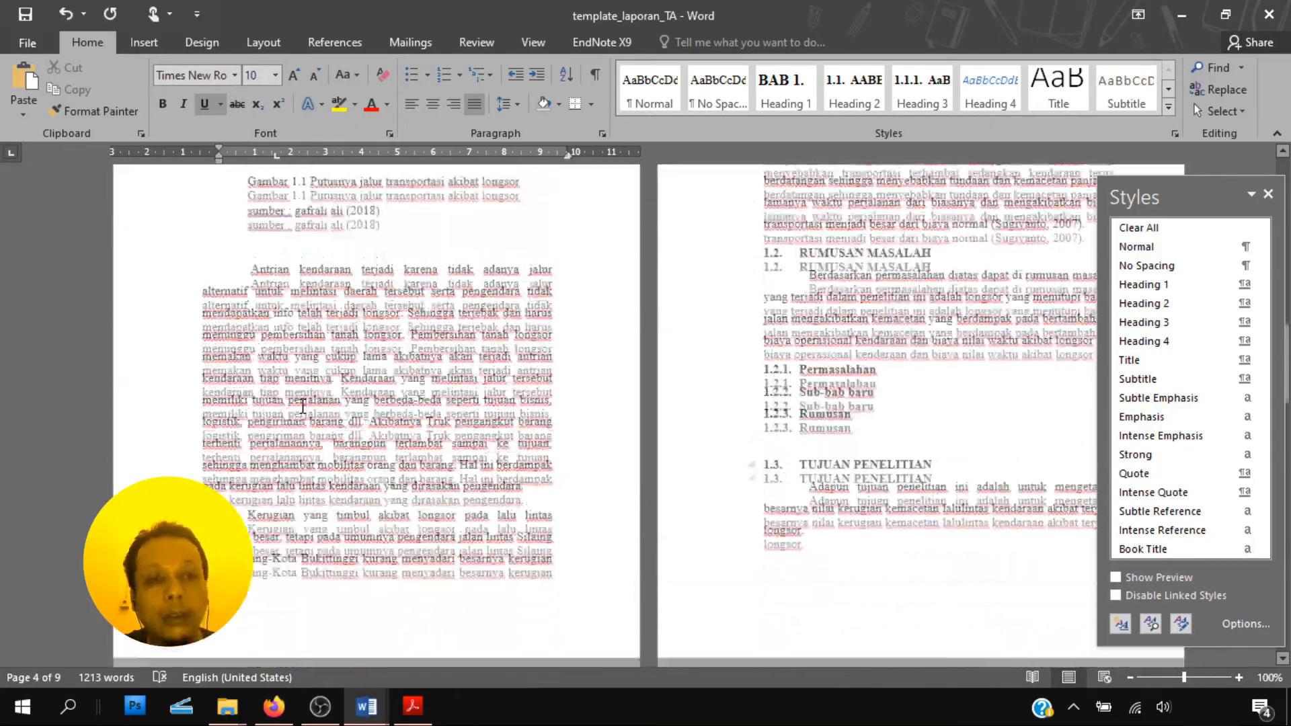
{"action": "scroll", "coordinate": [303, 410], "scroll_direction": "up", "scroll_amount": 5}
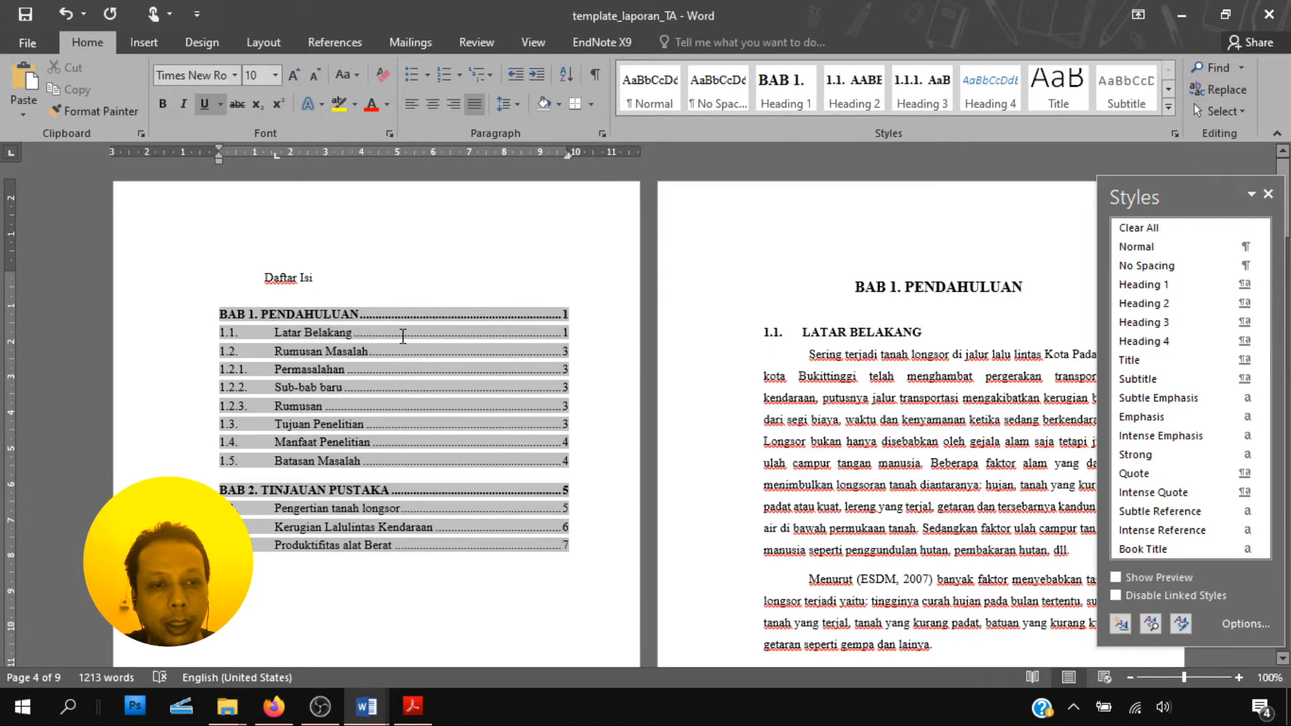
{"action": "right_click", "coordinate": [396, 348]}
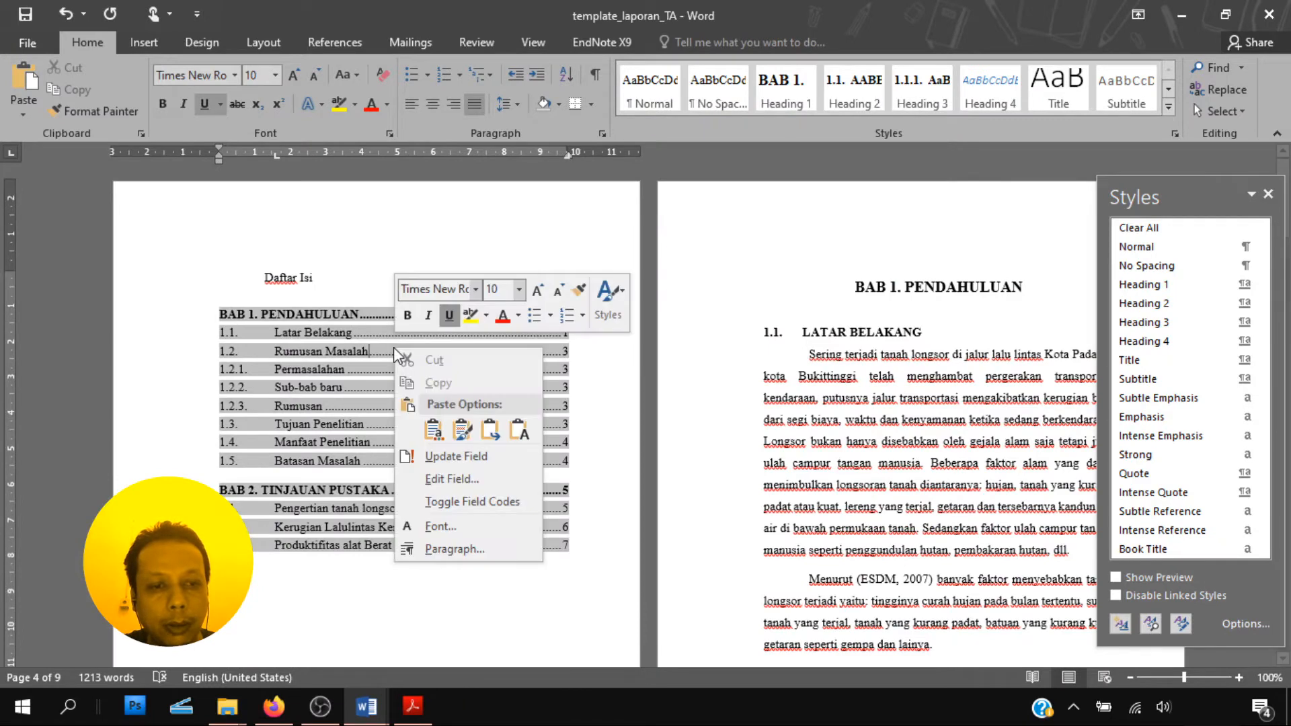
{"action": "left_click", "coordinate": [451, 457]}
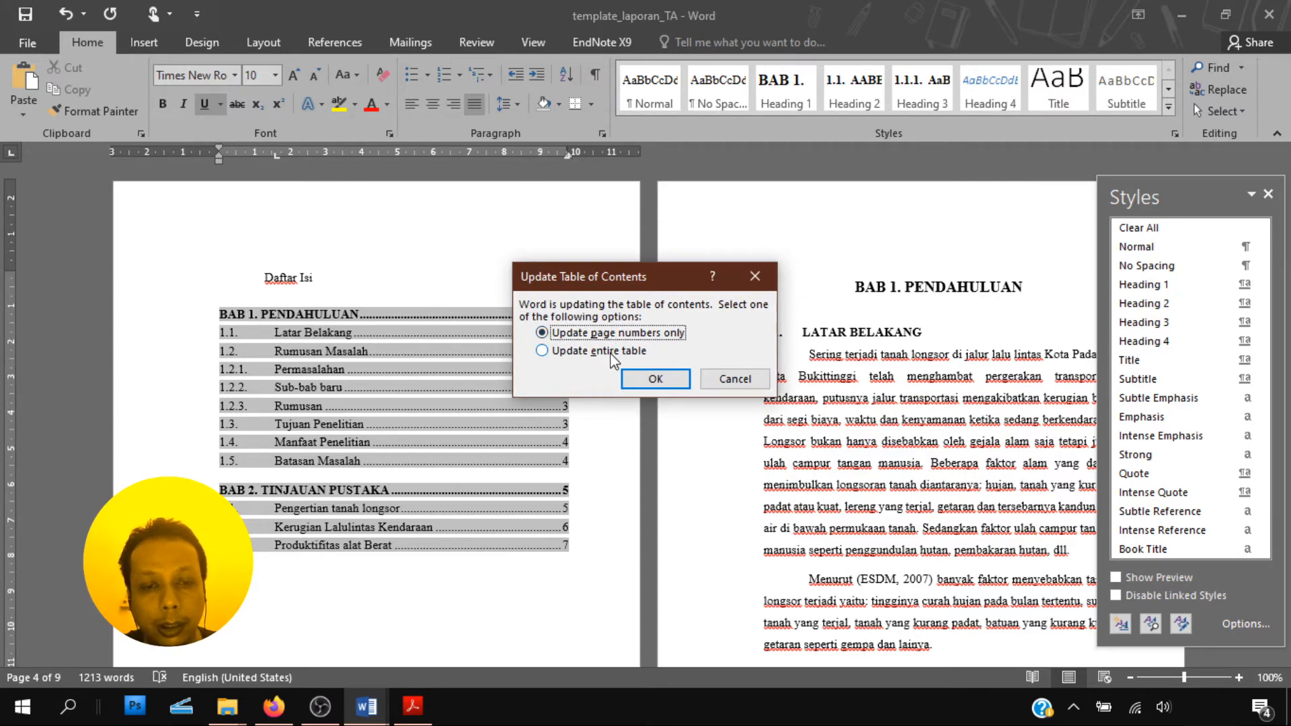
{"action": "left_click", "coordinate": [592, 351]}
{"action": "left_click", "coordinate": [654, 378]}
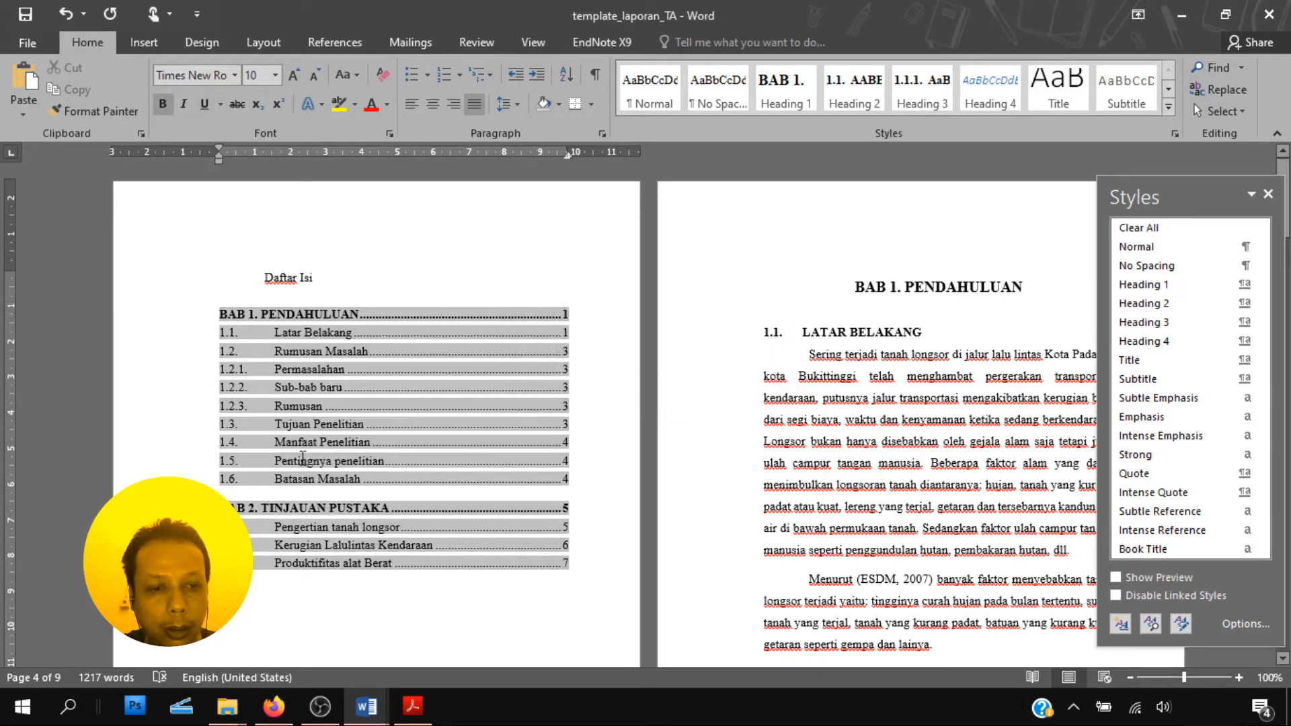
{"action": "left_click_drag", "start_coordinate": [278, 461], "coordinate": [383, 461]}
{"action": "left_click", "coordinate": [378, 409]}
Go to the Permasalahan subheading under section 1.2 and close the Styles pane
{"action": "scroll", "coordinate": [367, 413], "scroll_direction": "down", "scroll_amount": 5}
{"action": "scroll", "coordinate": [369, 419], "scroll_direction": "down", "scroll_amount": 10}
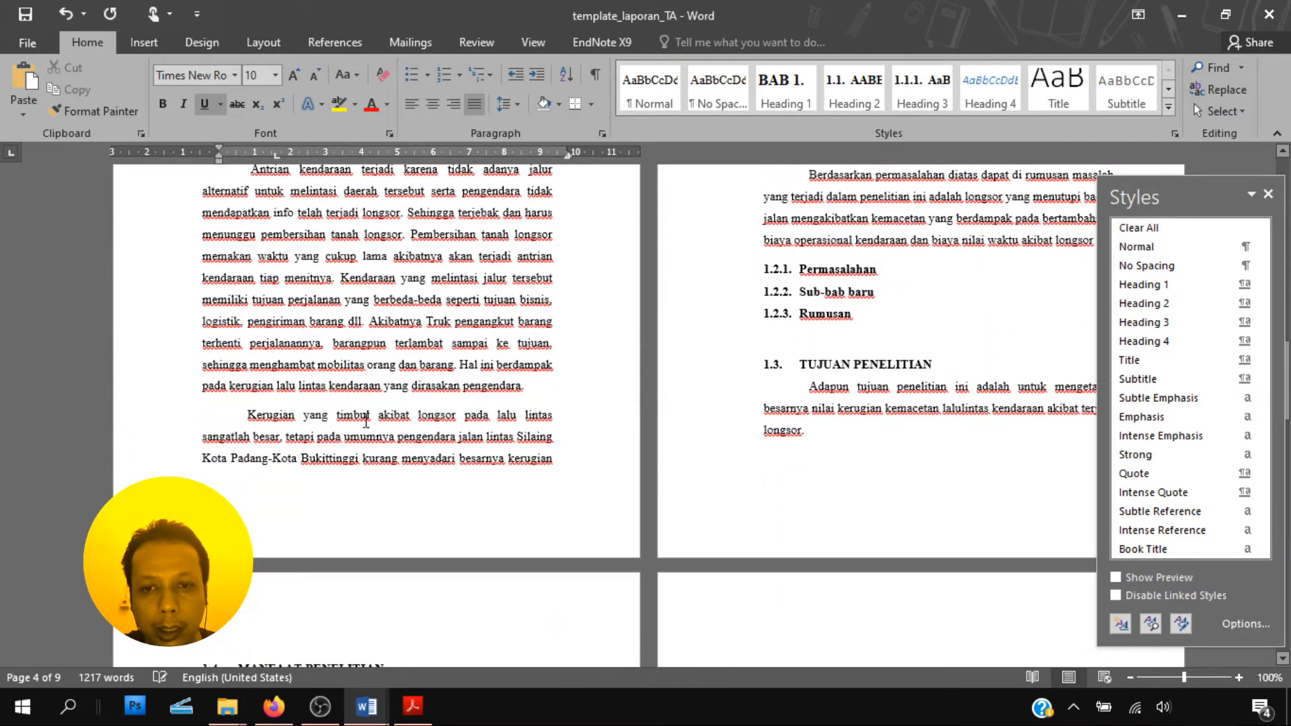
{"action": "left_click", "coordinate": [915, 270]}
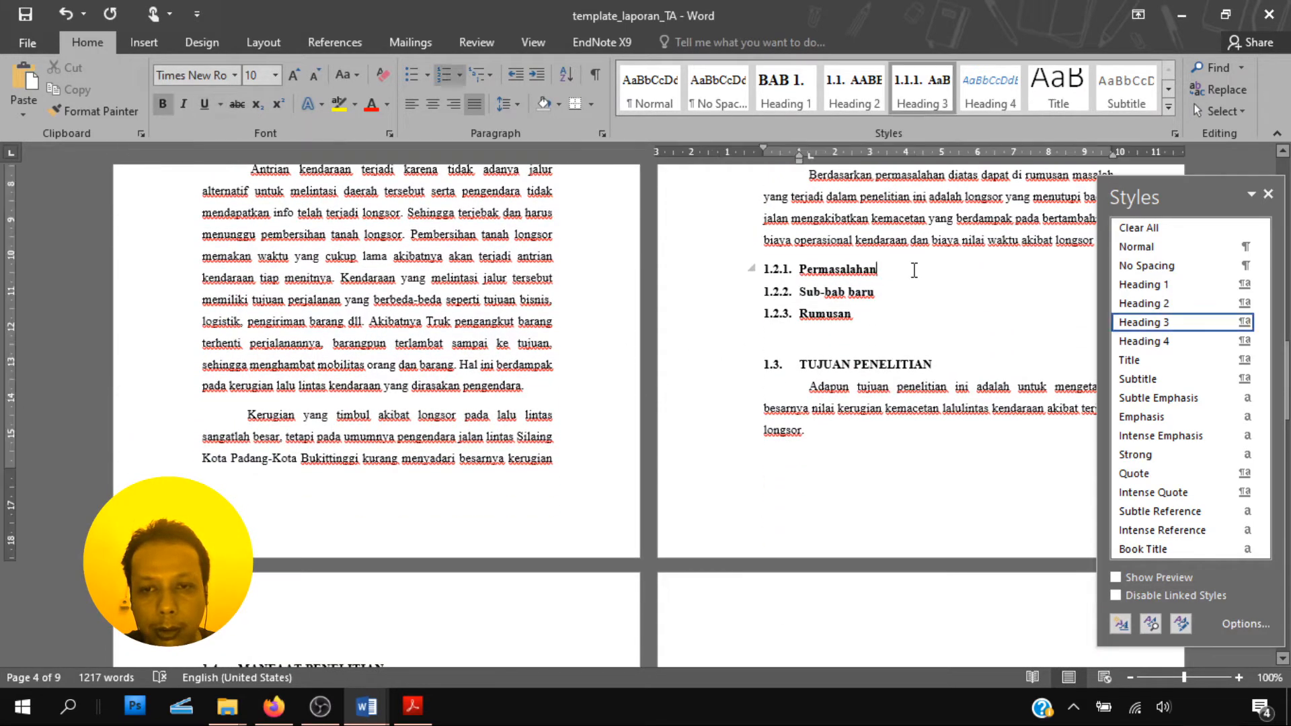
{"action": "scroll", "coordinate": [871, 325], "scroll_direction": "down", "scroll_amount": 4}
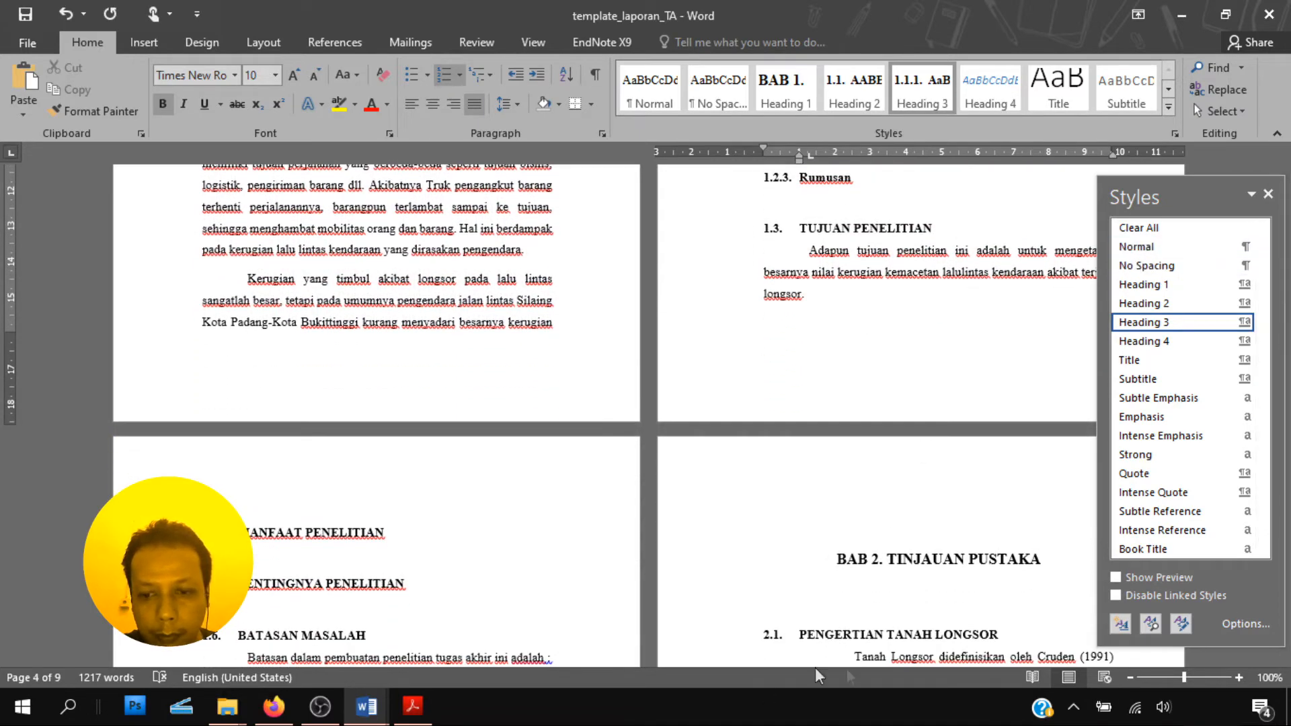
{"action": "left_click", "coordinate": [1269, 194]}
Examine the heading numbering and page numbers throughout chapter 1 and the start of chapter 2
{"action": "scroll", "coordinate": [922, 331], "scroll_direction": "down", "scroll_amount": 2}
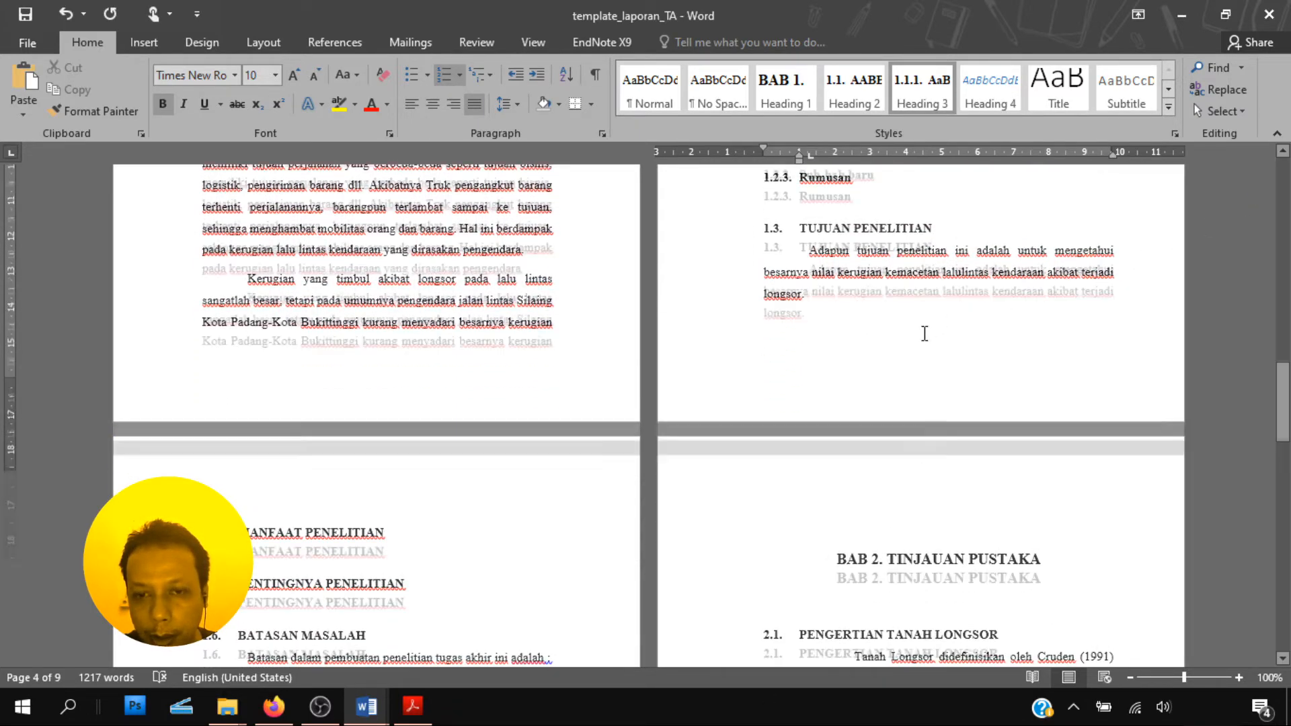
{"action": "scroll", "coordinate": [922, 331], "scroll_direction": "down", "scroll_amount": 8}
{"action": "scroll", "coordinate": [924, 333], "scroll_direction": "up", "scroll_amount": 6}
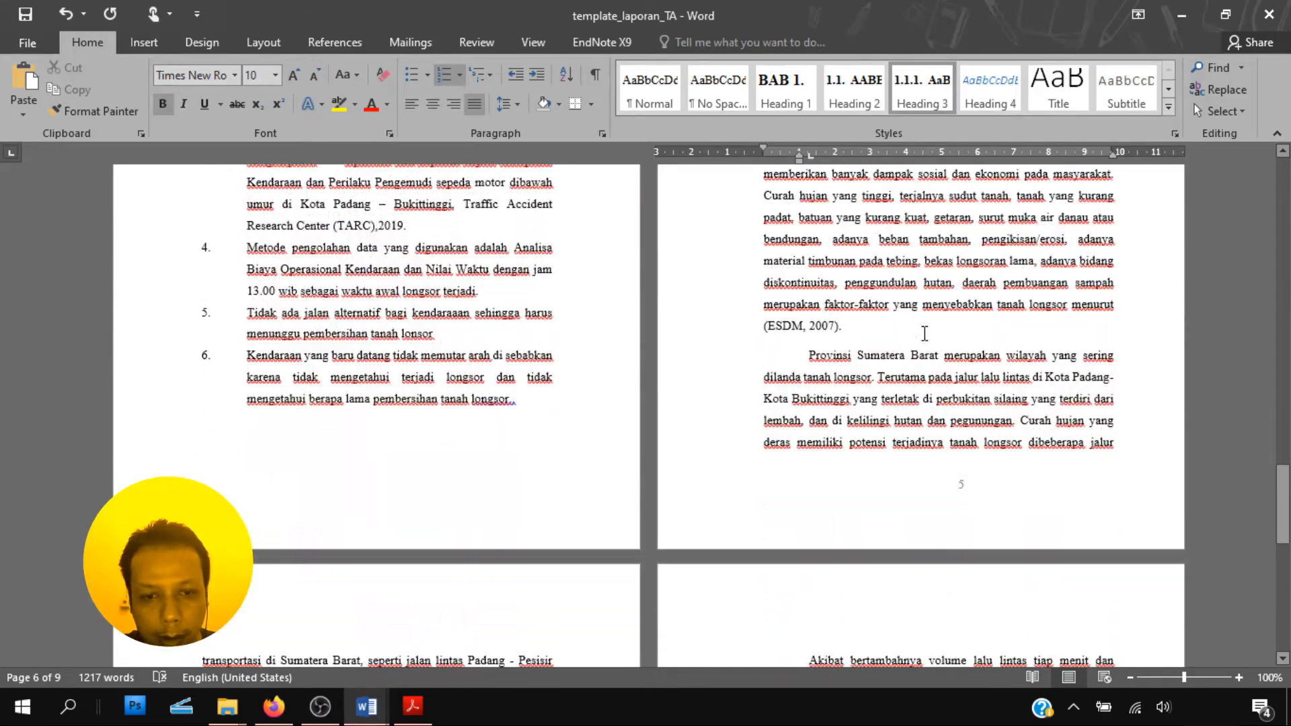
{"action": "scroll", "coordinate": [925, 334], "scroll_direction": "up", "scroll_amount": 5}
{"action": "left_click", "coordinate": [925, 332]}
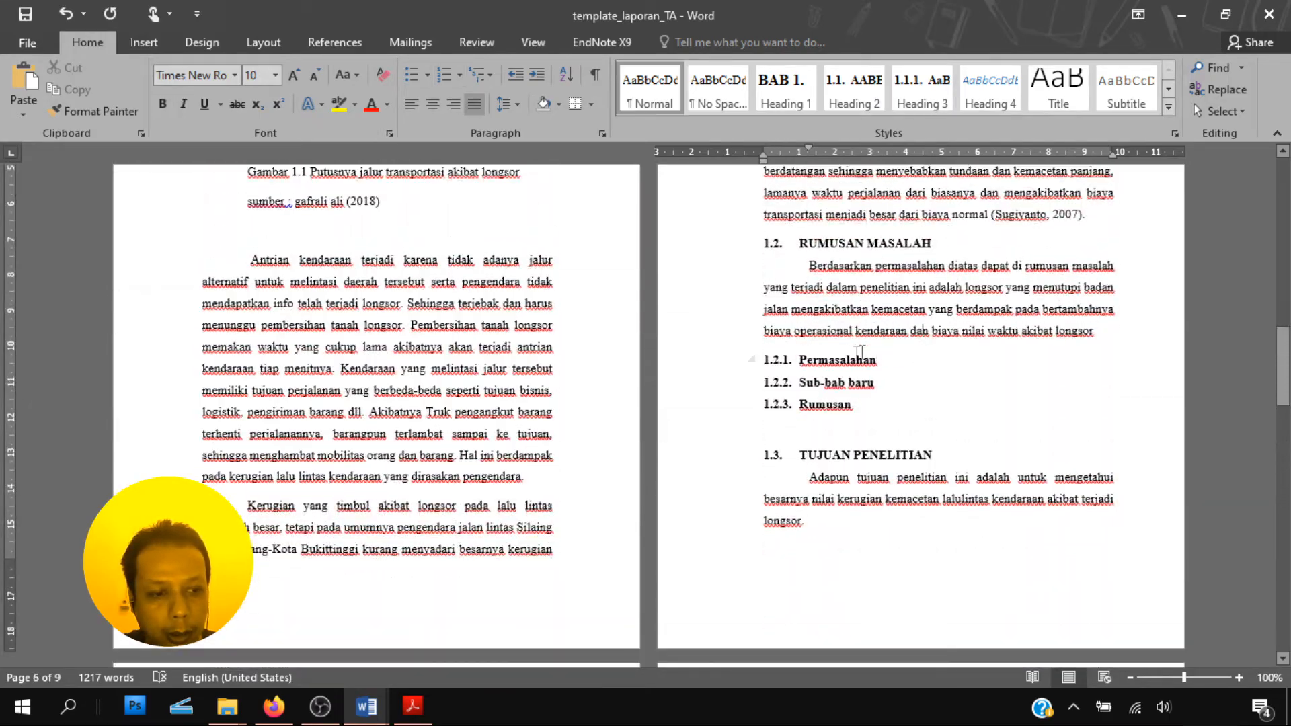
{"action": "scroll", "coordinate": [861, 351], "scroll_direction": "up", "scroll_amount": 10}
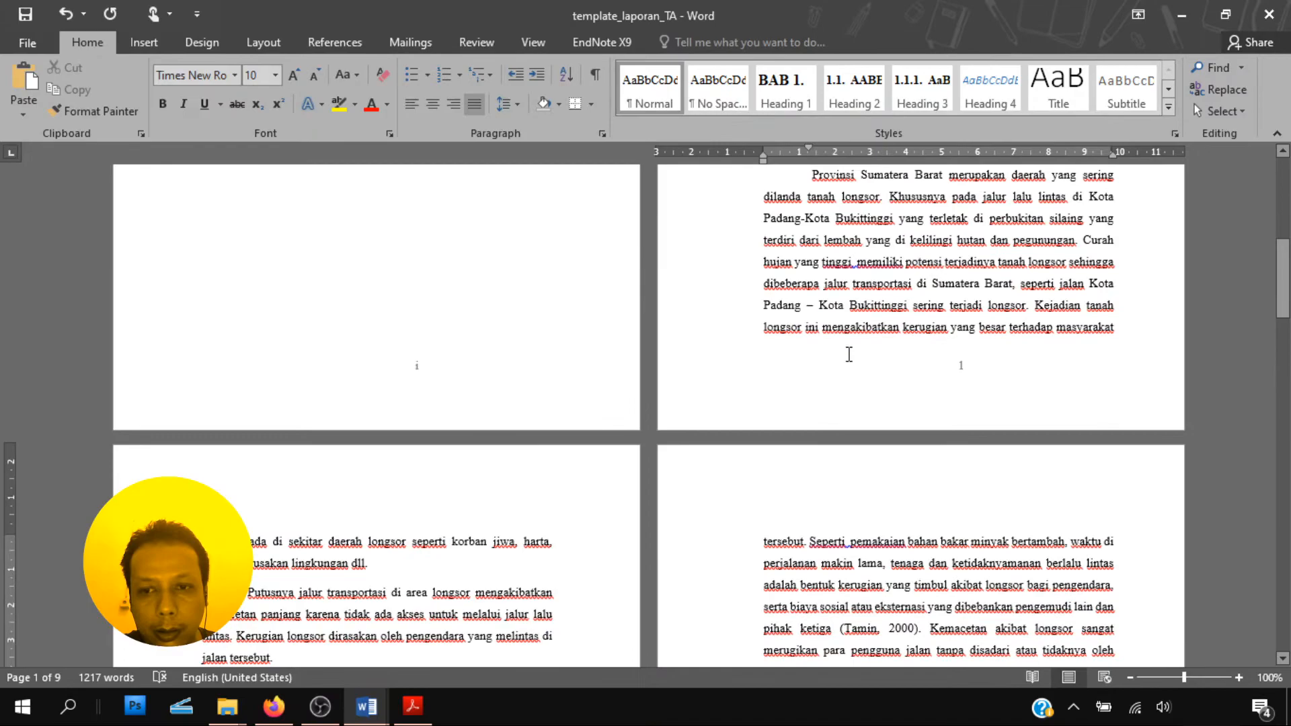
{"action": "scroll", "coordinate": [849, 354], "scroll_direction": "down", "scroll_amount": 10}
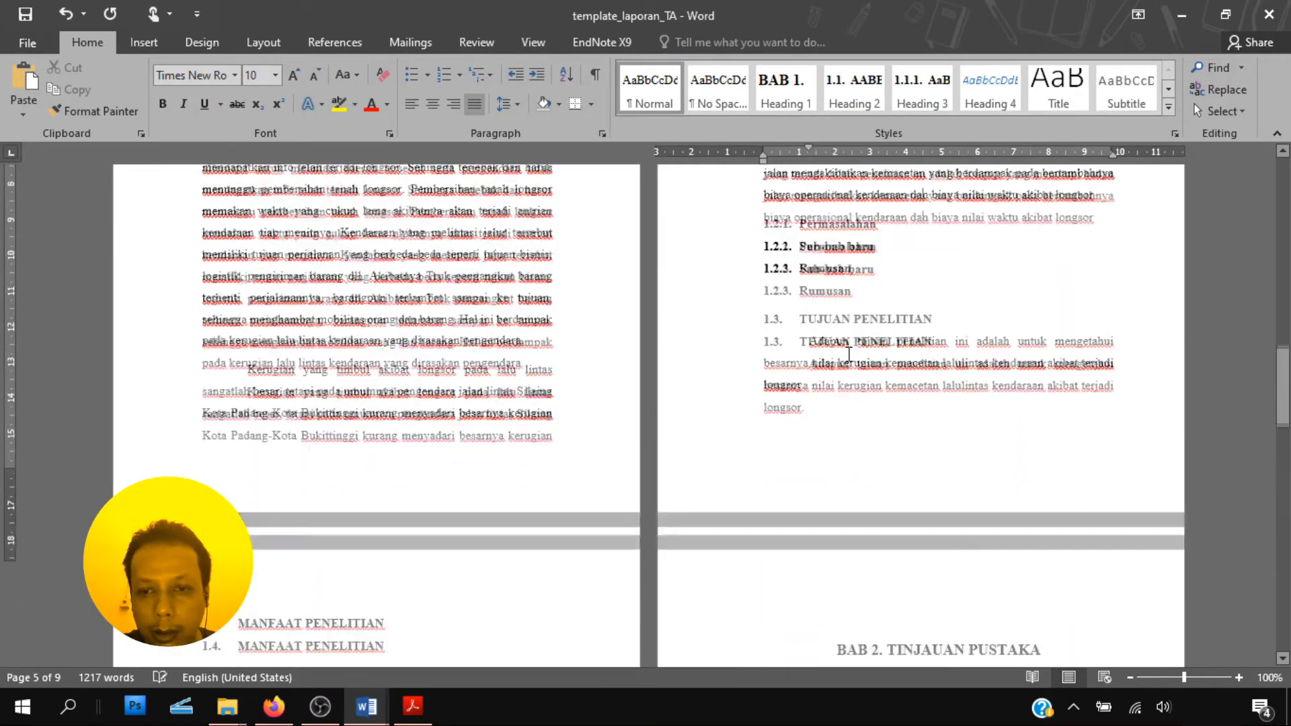
{"action": "scroll", "coordinate": [849, 354], "scroll_direction": "up", "scroll_amount": 10}
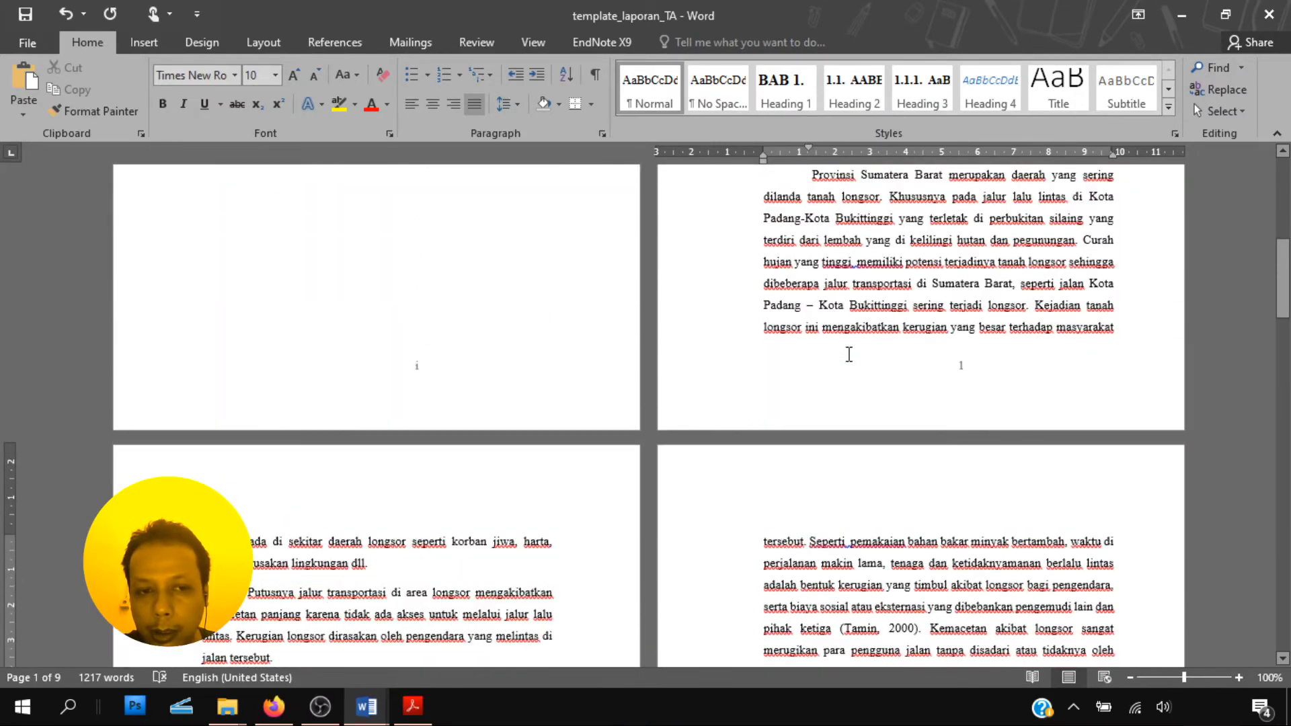
{"action": "scroll", "coordinate": [939, 357], "scroll_direction": "down", "scroll_amount": 3}
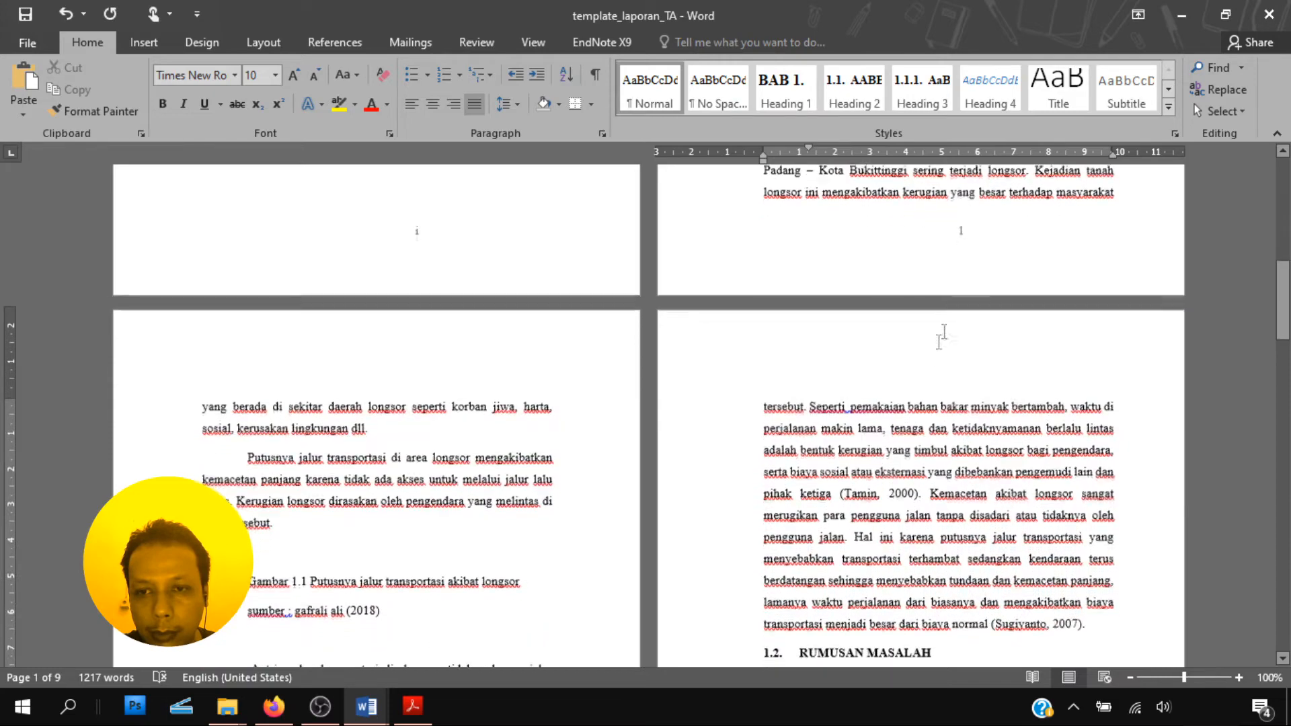
Insert a centred page number at the bottom of the even pages of section 2 and return to the body text
{"action": "double_click", "coordinate": [961, 232]}
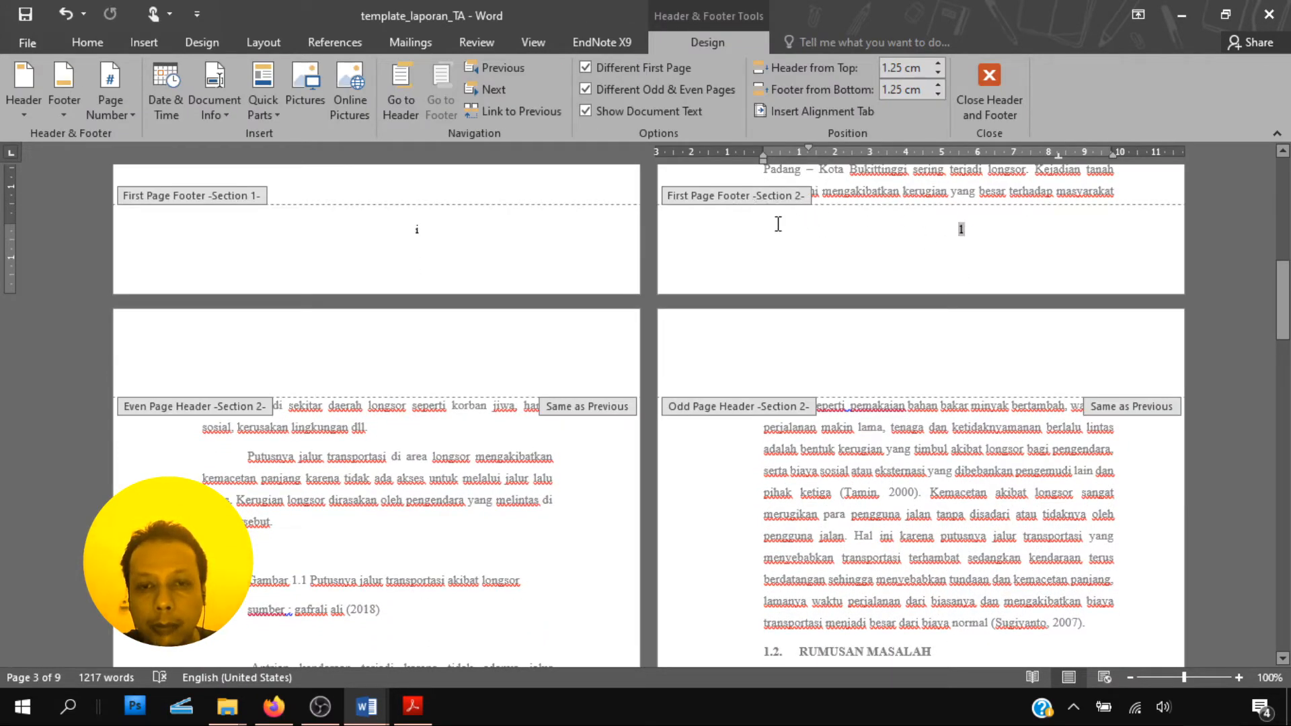
{"action": "scroll", "coordinate": [436, 412], "scroll_direction": "down", "scroll_amount": 3}
{"action": "scroll", "coordinate": [435, 411], "scroll_direction": "down", "scroll_amount": 7}
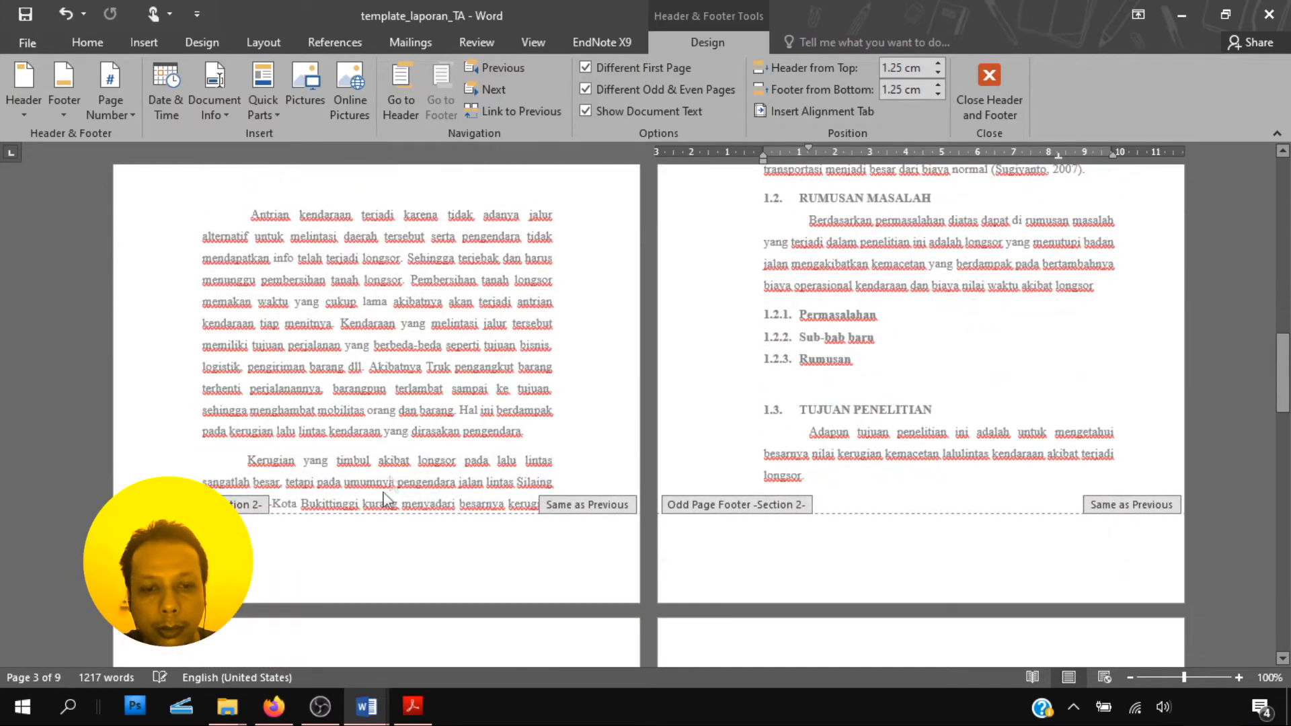
{"action": "double_click", "coordinate": [370, 527]}
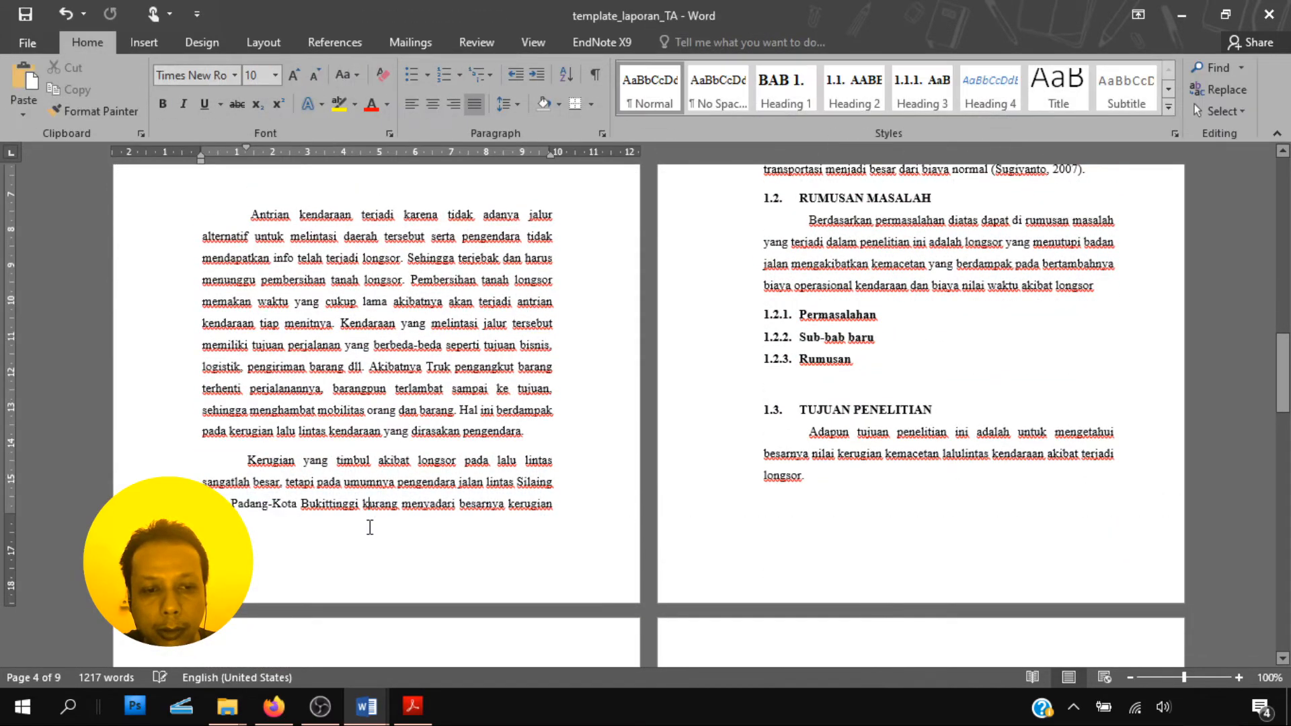
{"action": "double_click", "coordinate": [425, 569]}
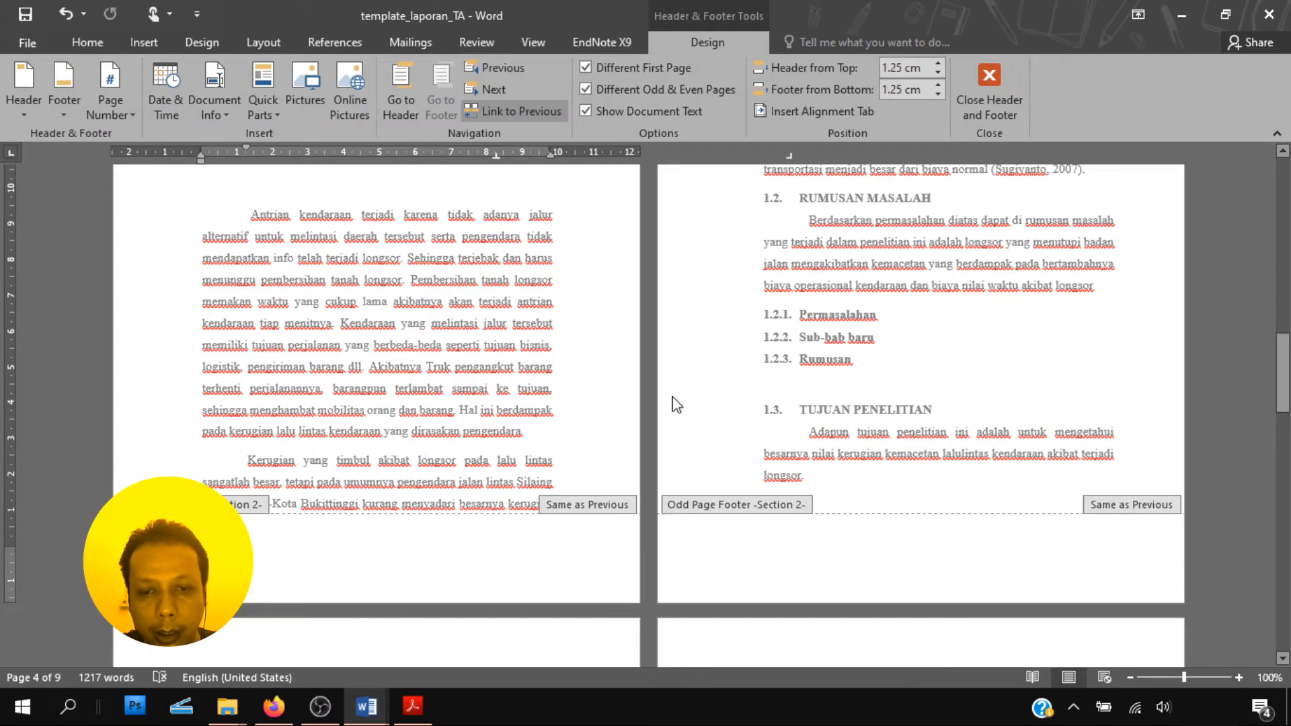
{"action": "scroll", "coordinate": [676, 404], "scroll_direction": "up", "scroll_amount": 8}
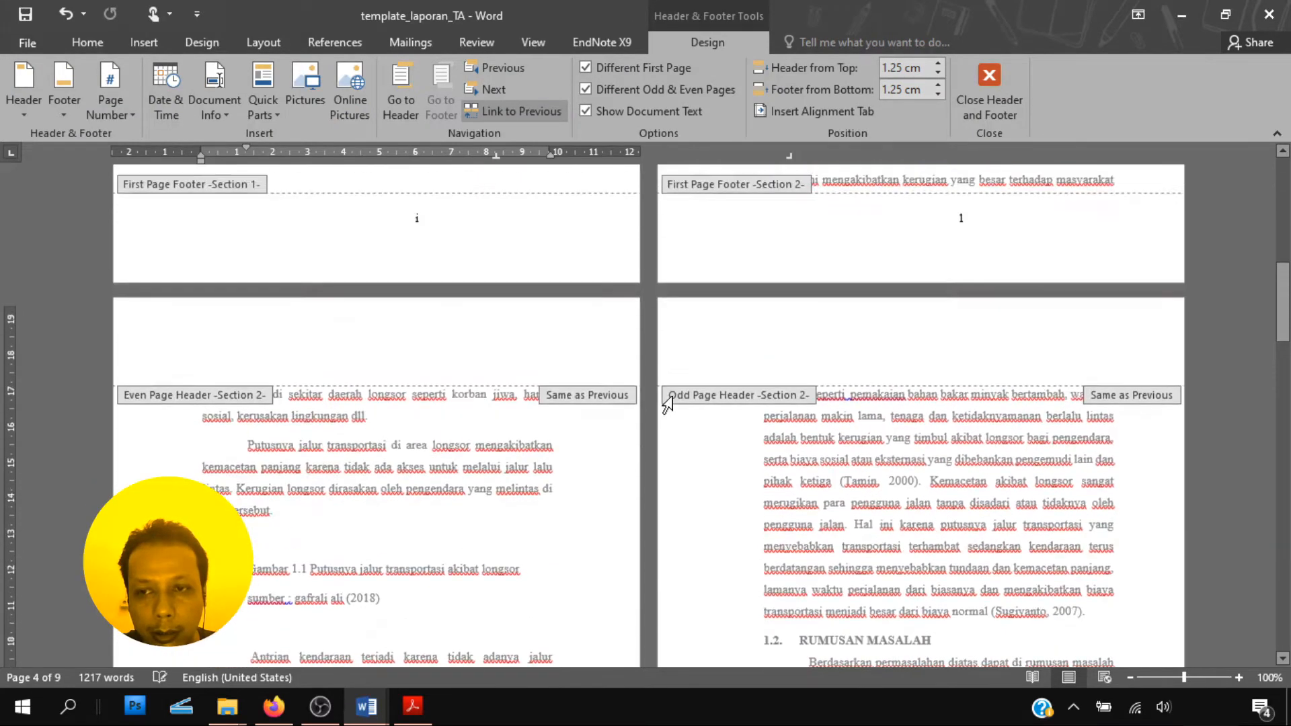
{"action": "scroll", "coordinate": [671, 405], "scroll_direction": "down", "scroll_amount": 8}
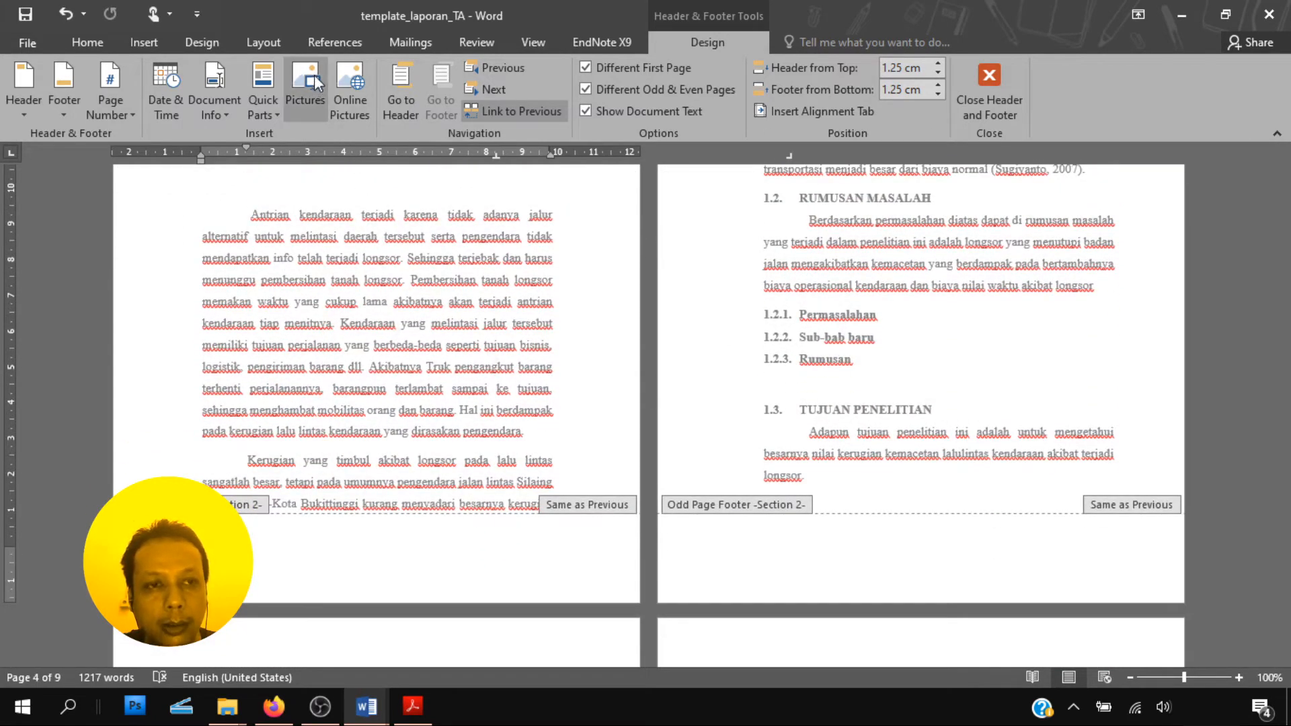
{"action": "left_click", "coordinate": [141, 41]}
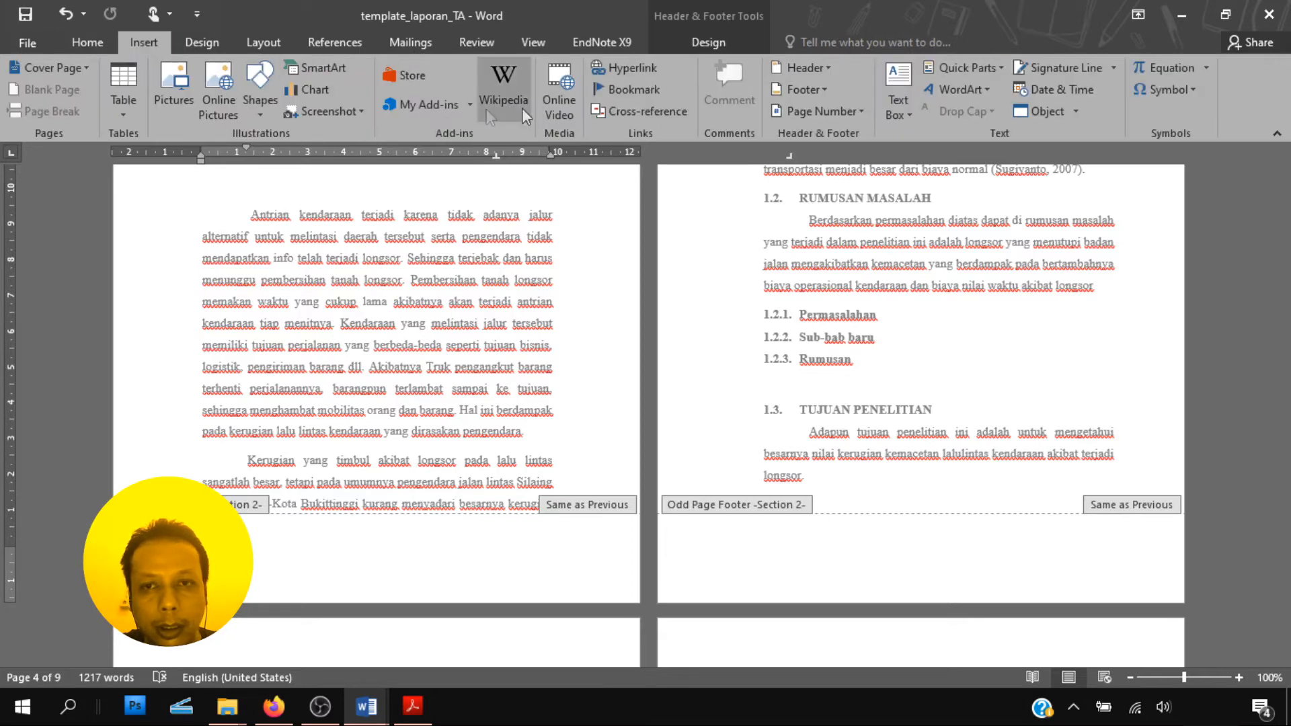
{"action": "left_click", "coordinate": [845, 110]}
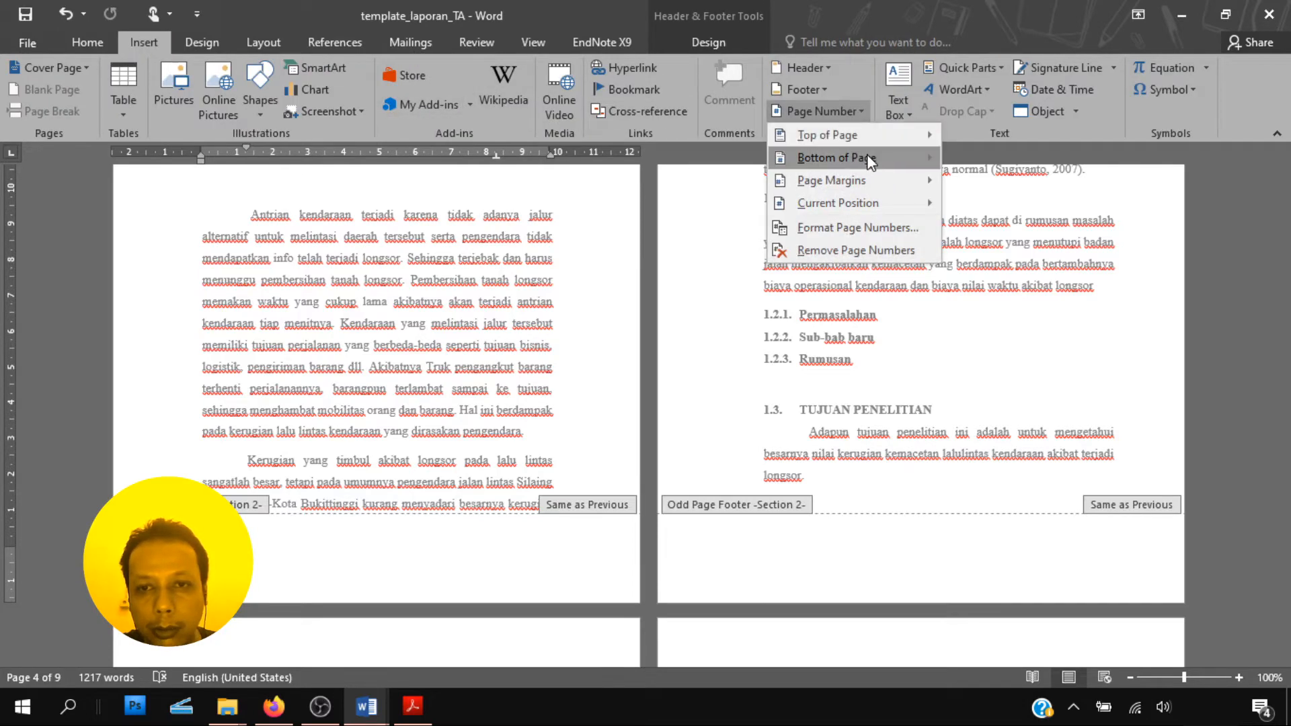
{"action": "mouse_move", "coordinate": [868, 158]}
{"action": "left_click", "coordinate": [585, 317]}
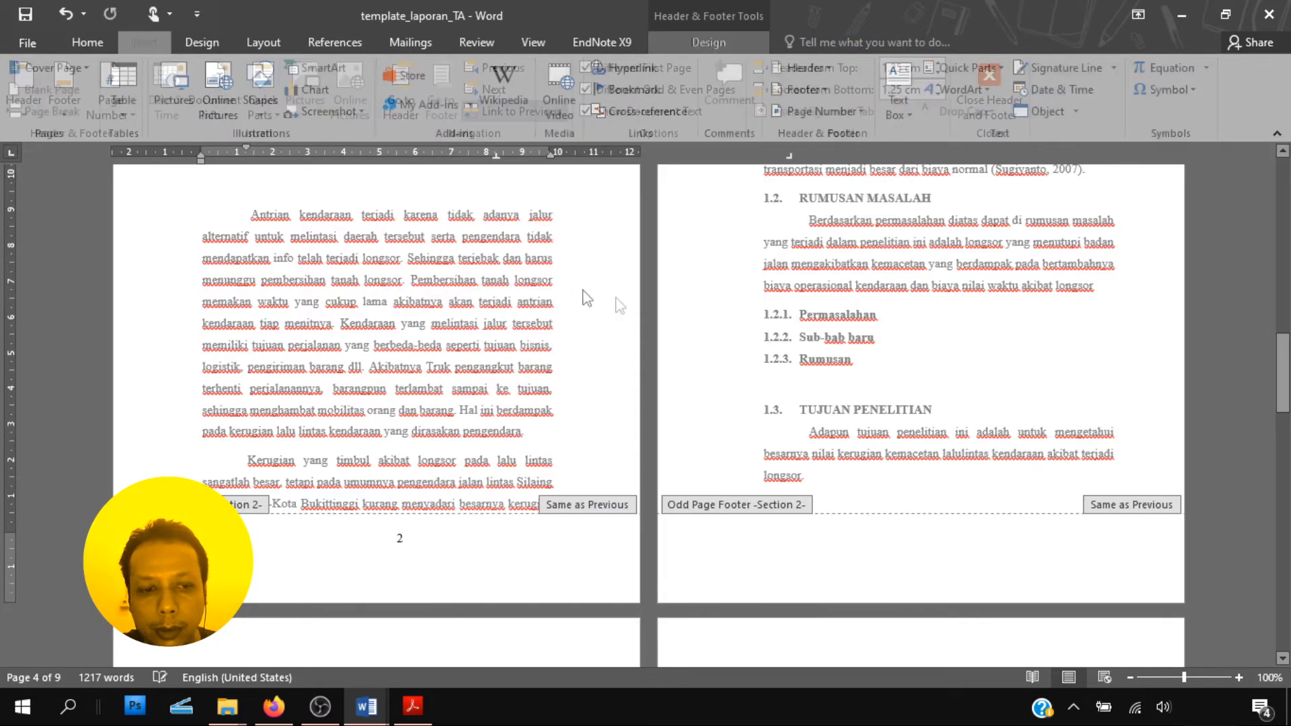
{"action": "scroll", "coordinate": [917, 539], "scroll_direction": "down", "scroll_amount": 10}
{"action": "double_click", "coordinate": [917, 538]}
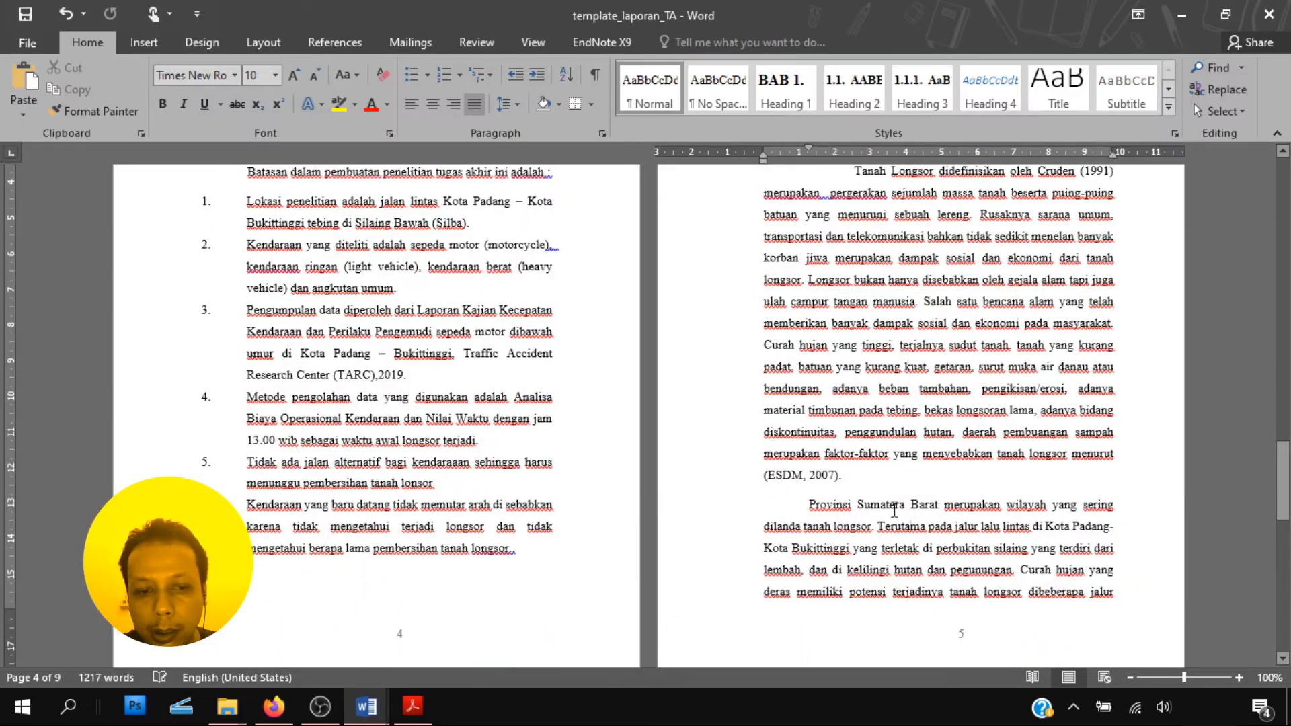
Insert a Plain Number 2 page number at the bottom of the odd pages of section 3 and close the footer
{"action": "scroll", "coordinate": [892, 508], "scroll_direction": "down", "scroll_amount": 3}
{"action": "scroll", "coordinate": [892, 507], "scroll_direction": "down", "scroll_amount": 8}
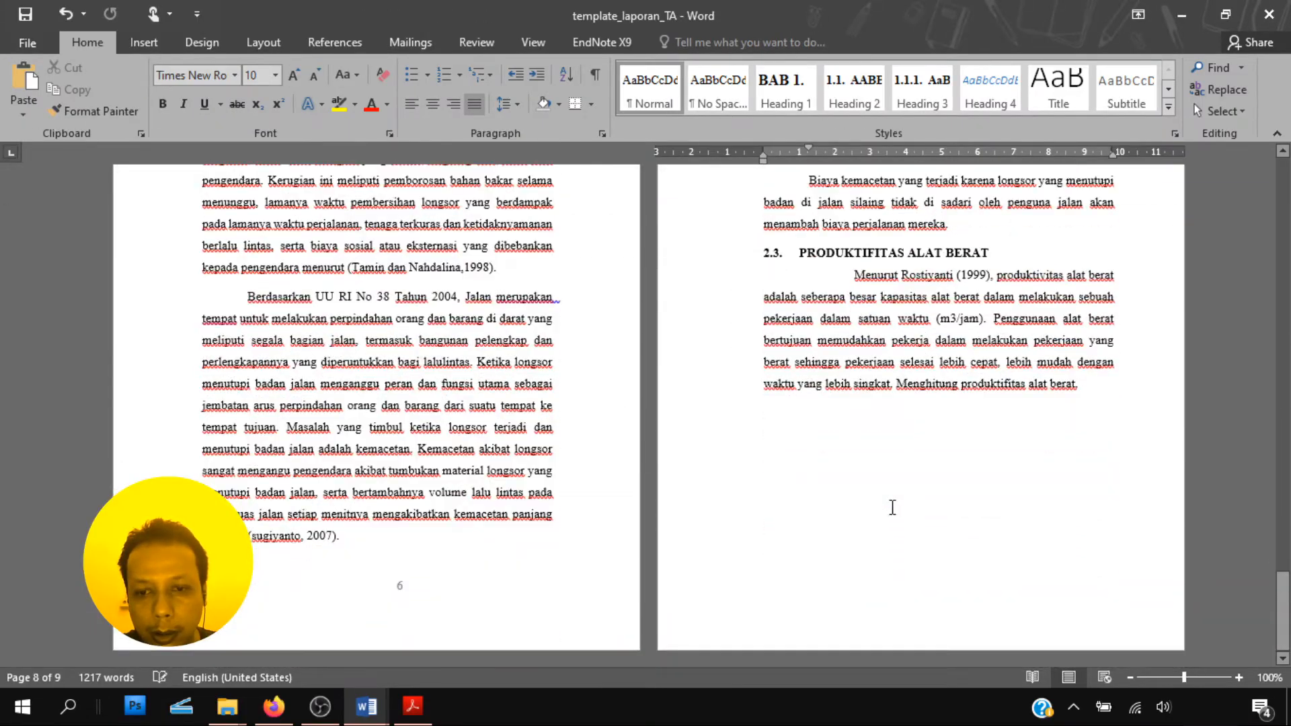
{"action": "scroll", "coordinate": [892, 507], "scroll_direction": "up", "scroll_amount": 15}
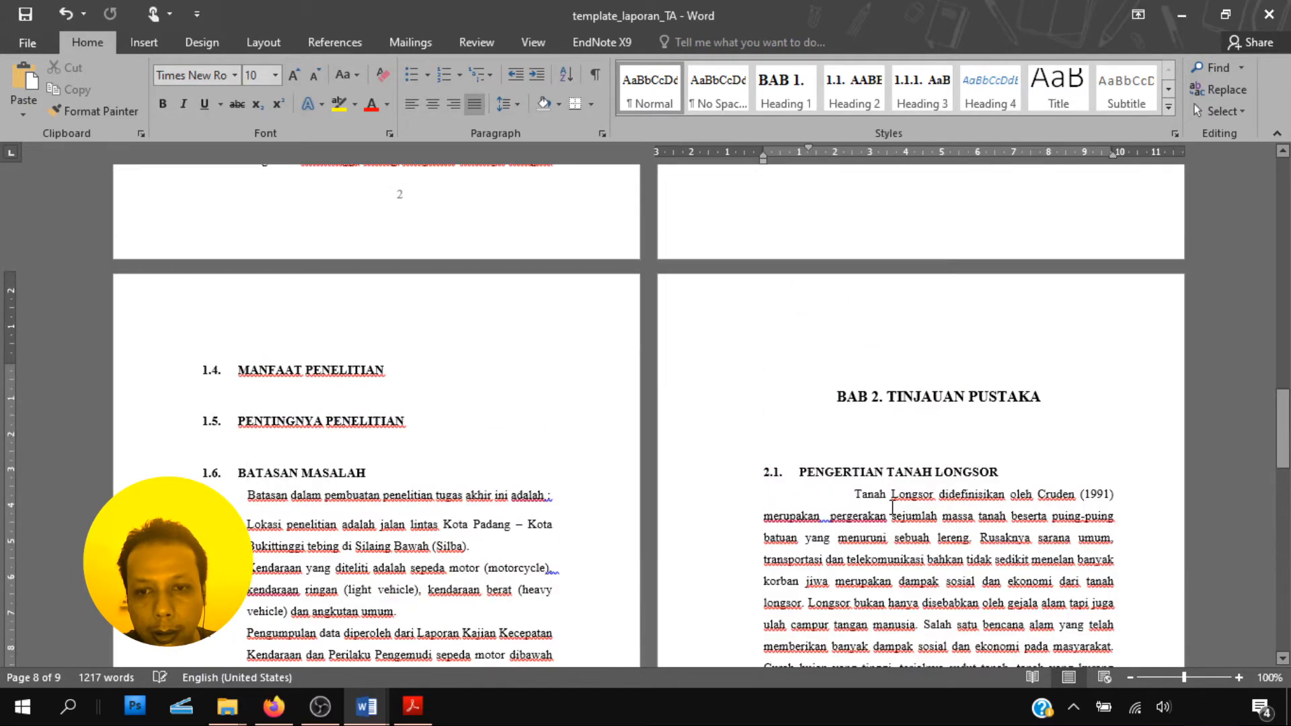
{"action": "scroll", "coordinate": [893, 508], "scroll_direction": "up", "scroll_amount": 4}
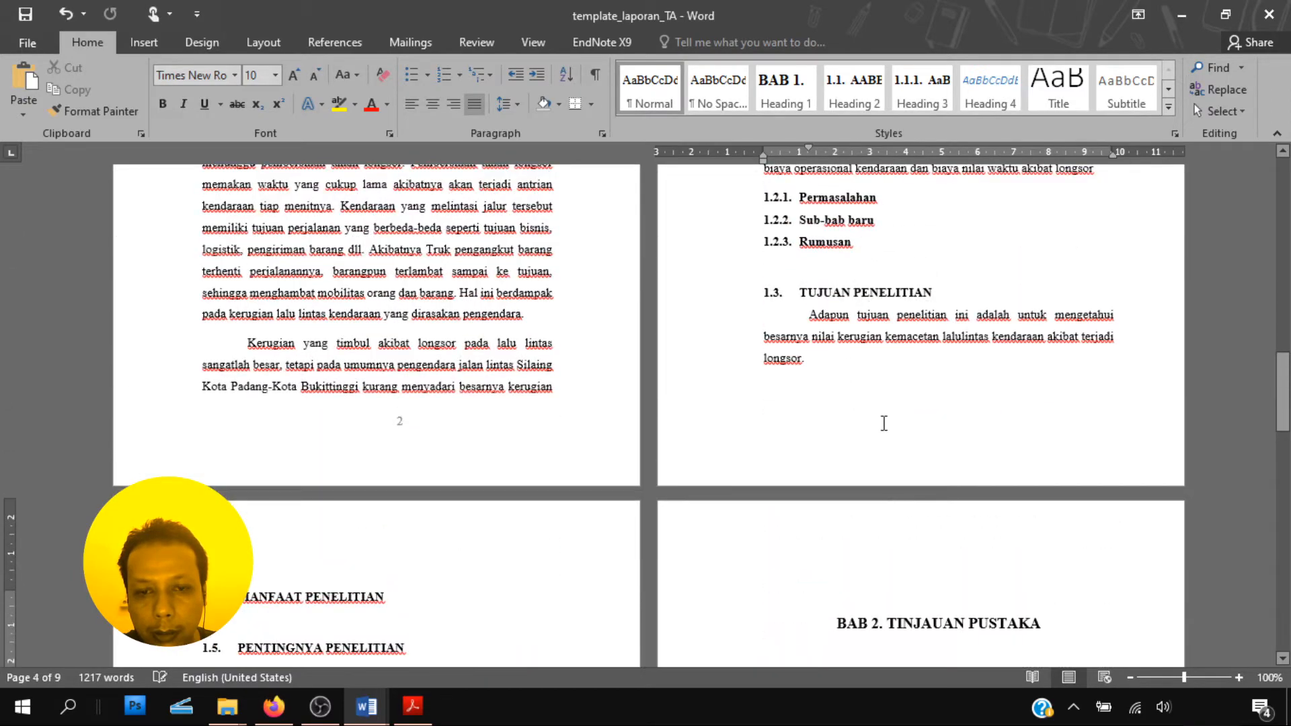
{"action": "scroll", "coordinate": [884, 423], "scroll_direction": "down", "scroll_amount": 15}
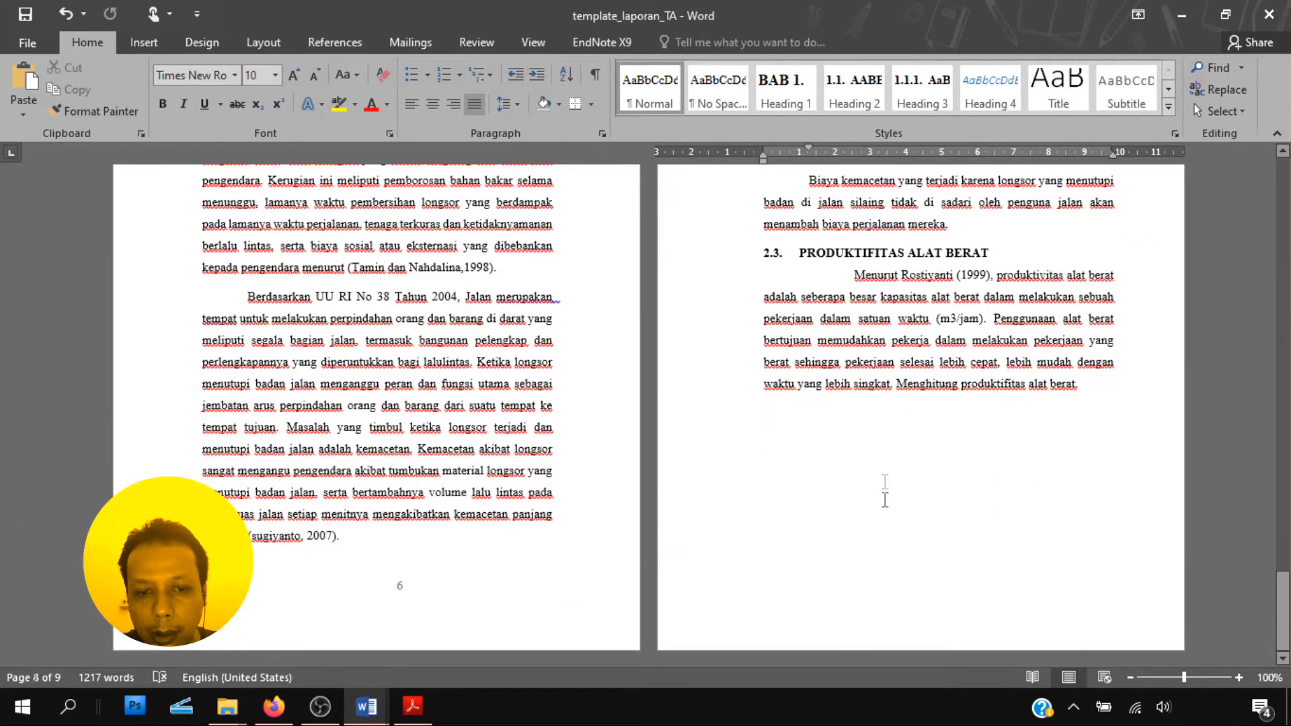
{"action": "double_click", "coordinate": [913, 602]}
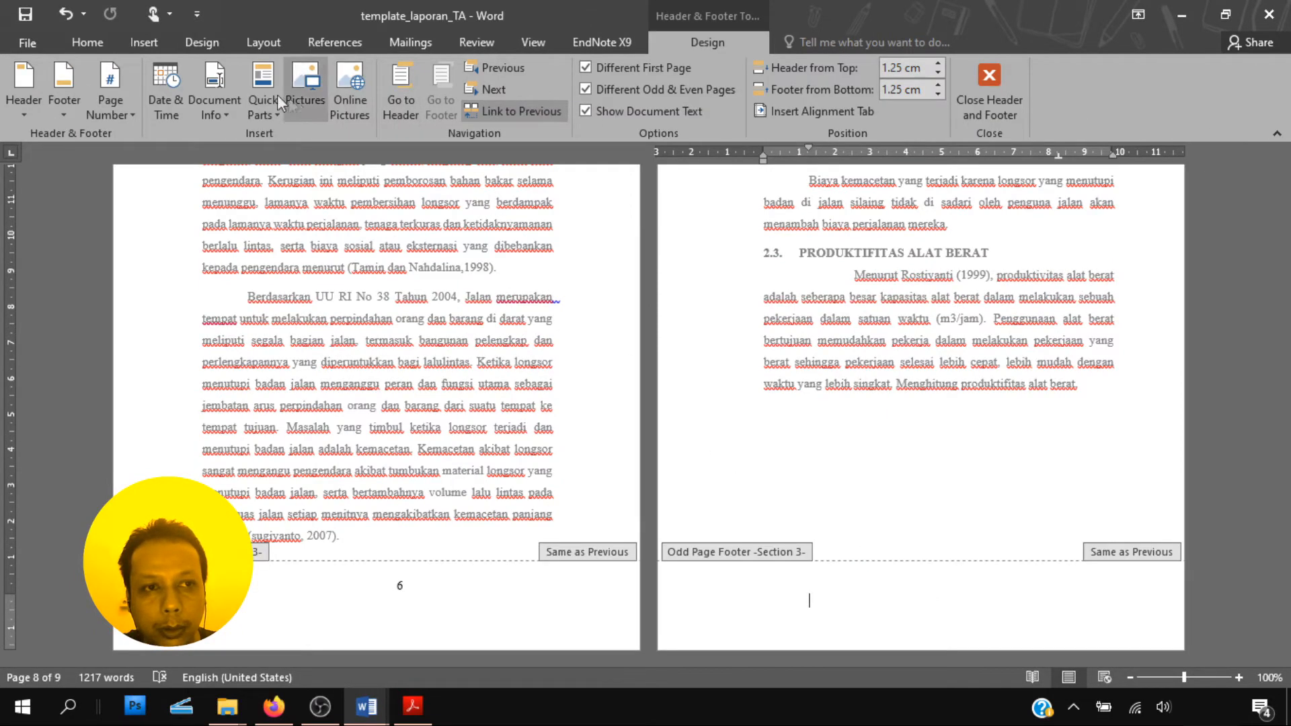
{"action": "left_click", "coordinate": [106, 114]}
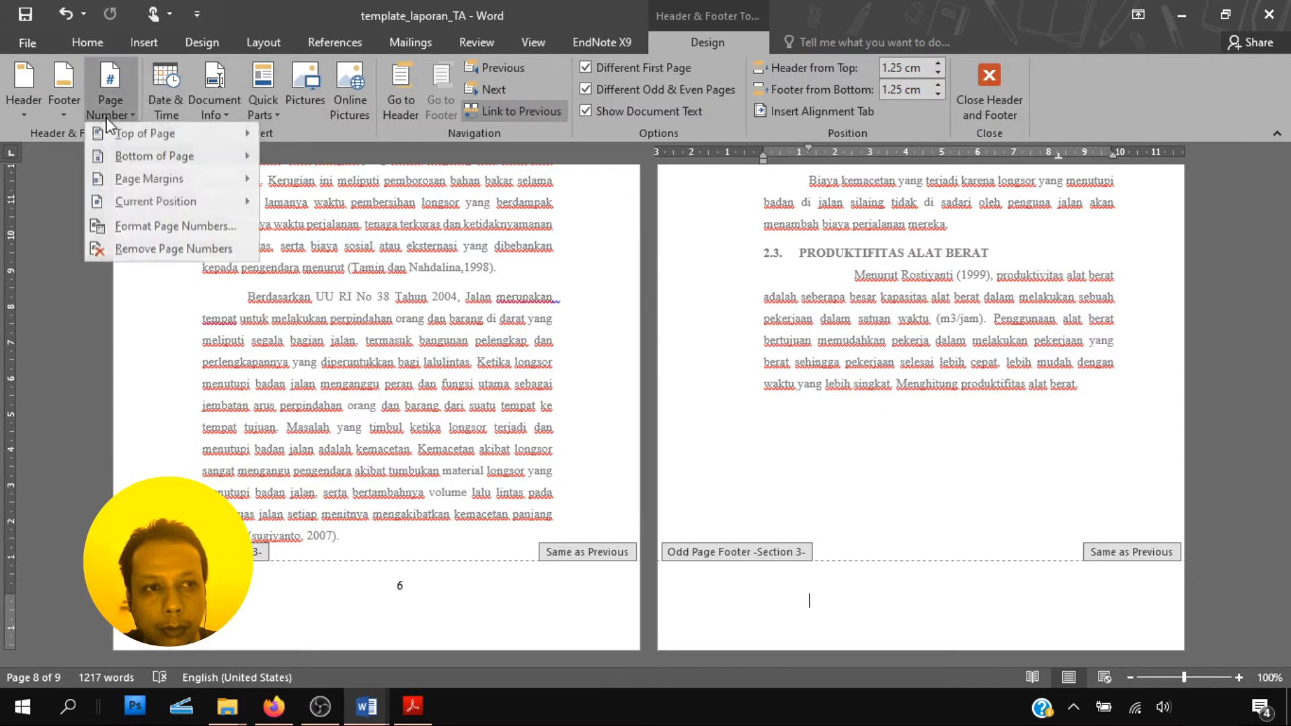
{"action": "mouse_move", "coordinate": [182, 161]}
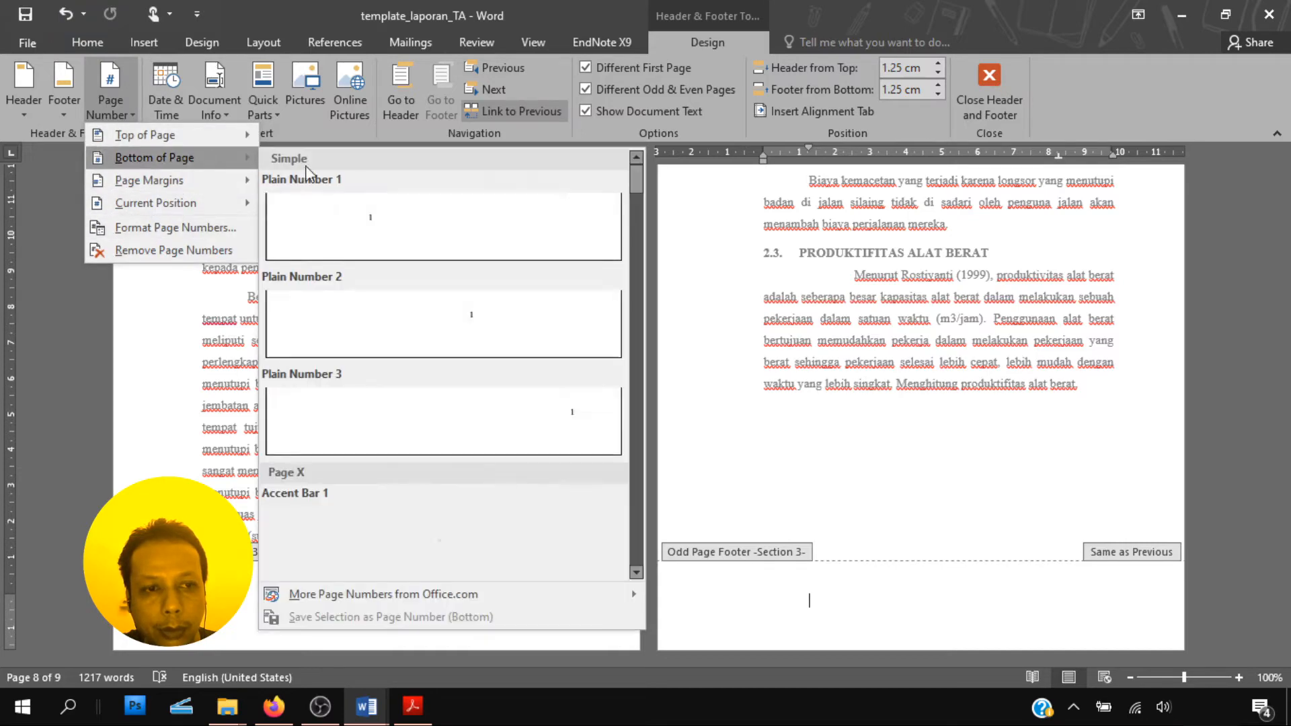
{"action": "left_click", "coordinate": [369, 311]}
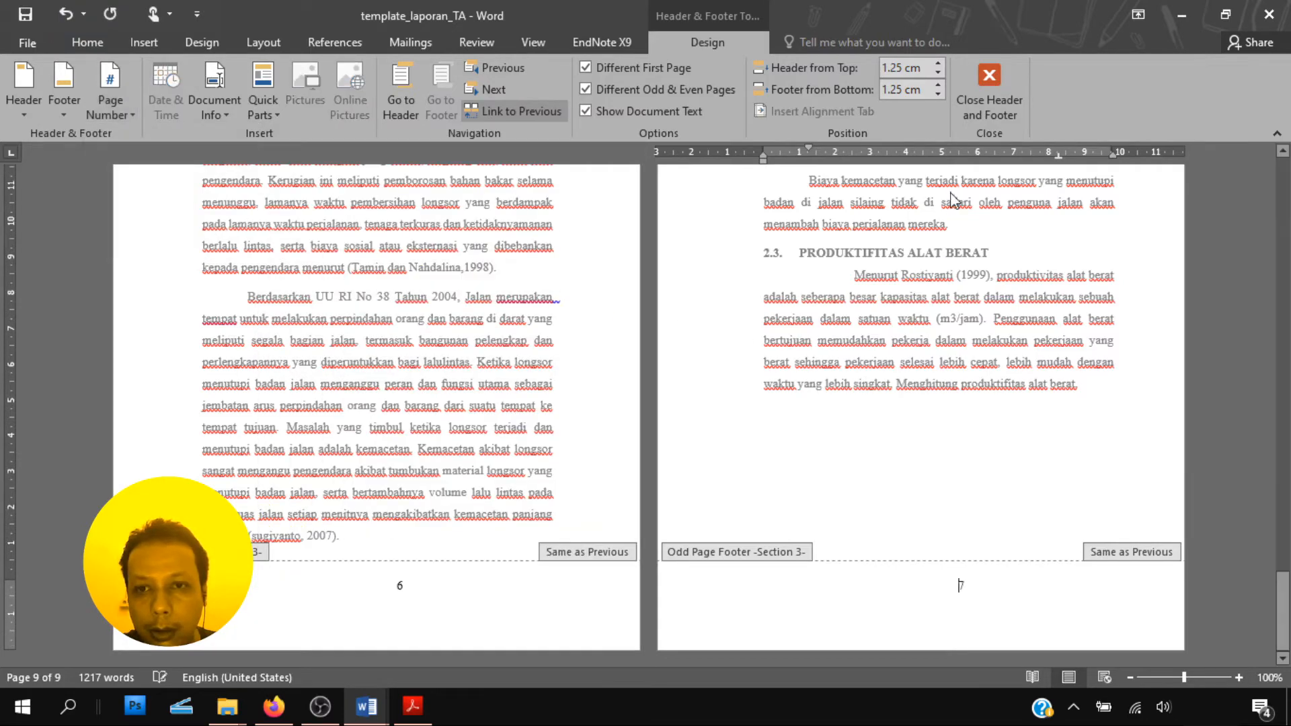
{"action": "left_click", "coordinate": [991, 90]}
Insert a page break after the Permasalahan heading so Sub-bab baru starts a new page, removing the extra empty line
{"action": "scroll", "coordinate": [830, 441], "scroll_direction": "up", "scroll_amount": 5}
{"action": "scroll", "coordinate": [829, 440], "scroll_direction": "up", "scroll_amount": 20}
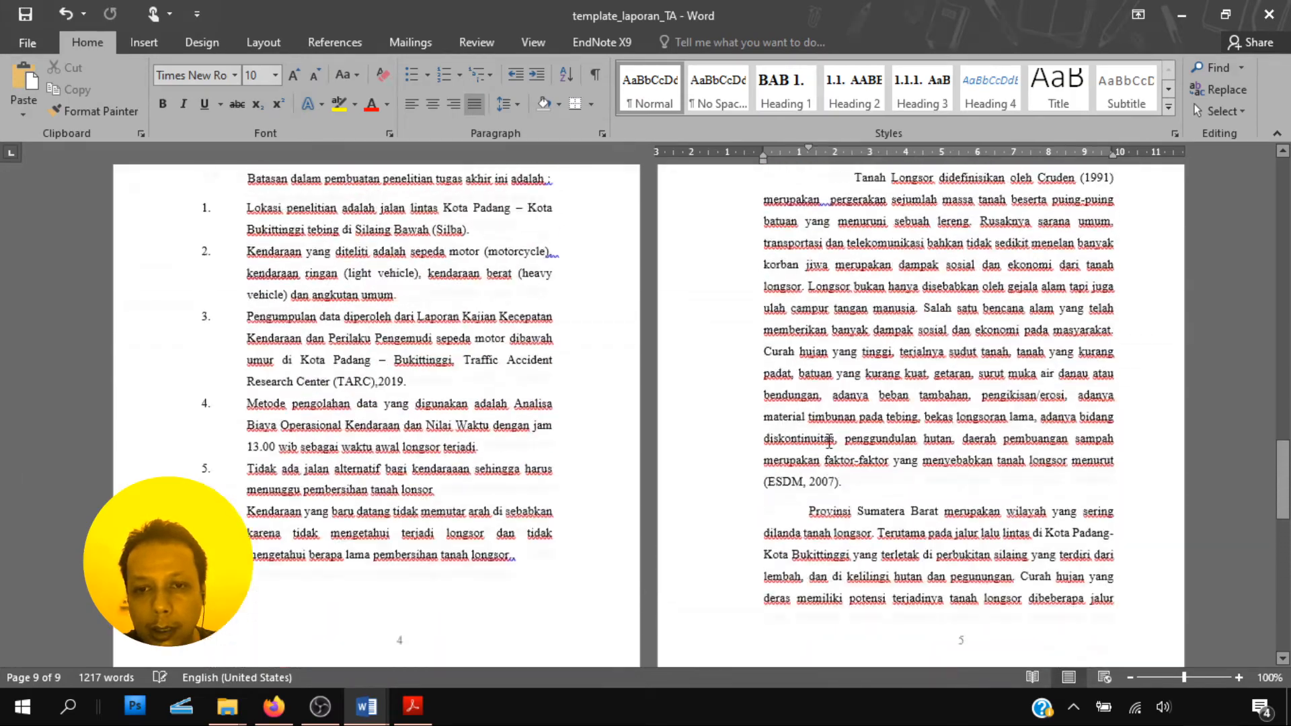
{"action": "scroll", "coordinate": [829, 441], "scroll_direction": "up", "scroll_amount": 5}
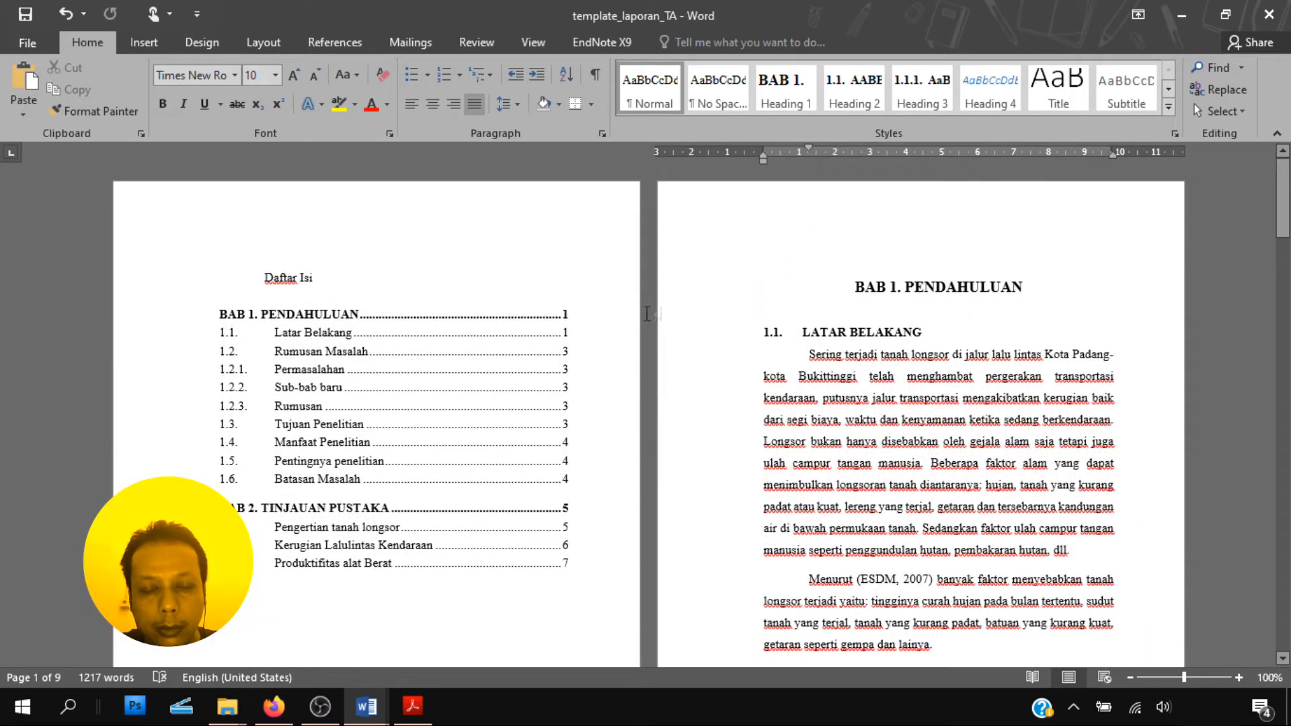
{"action": "left_click", "coordinate": [519, 350]}
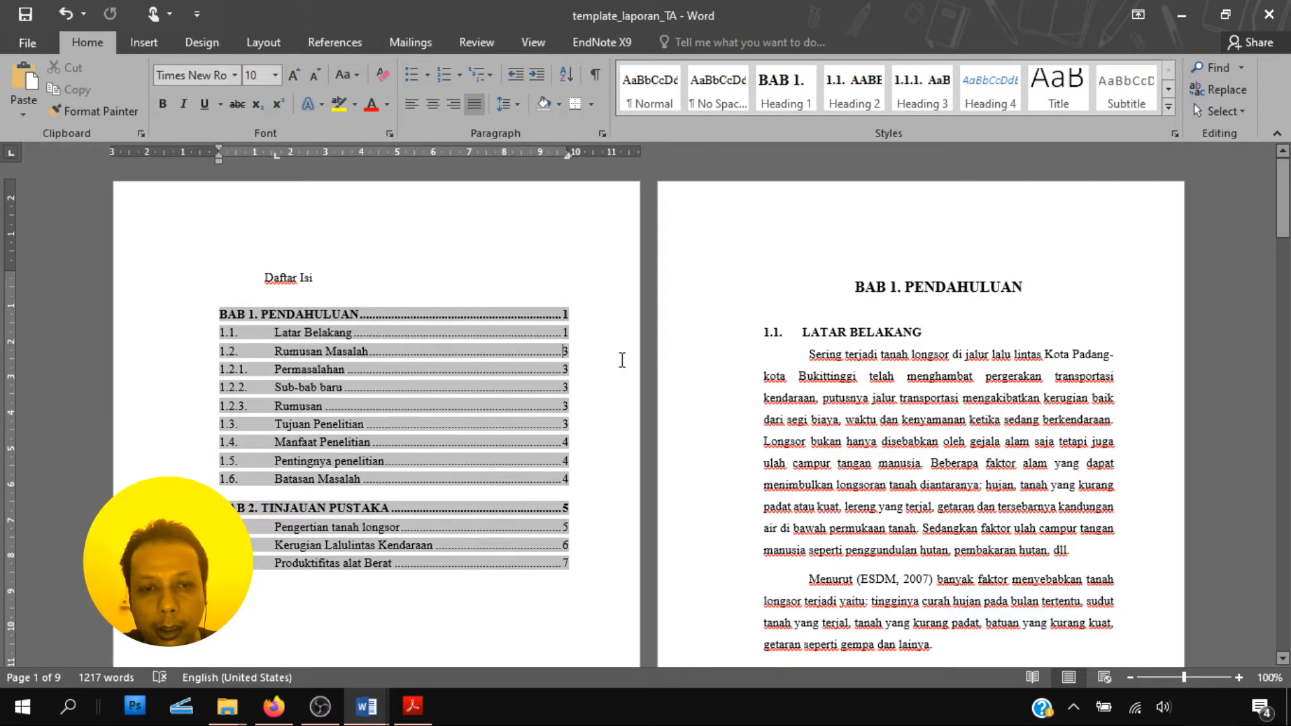
{"action": "scroll", "coordinate": [659, 397], "scroll_direction": "down", "scroll_amount": 15}
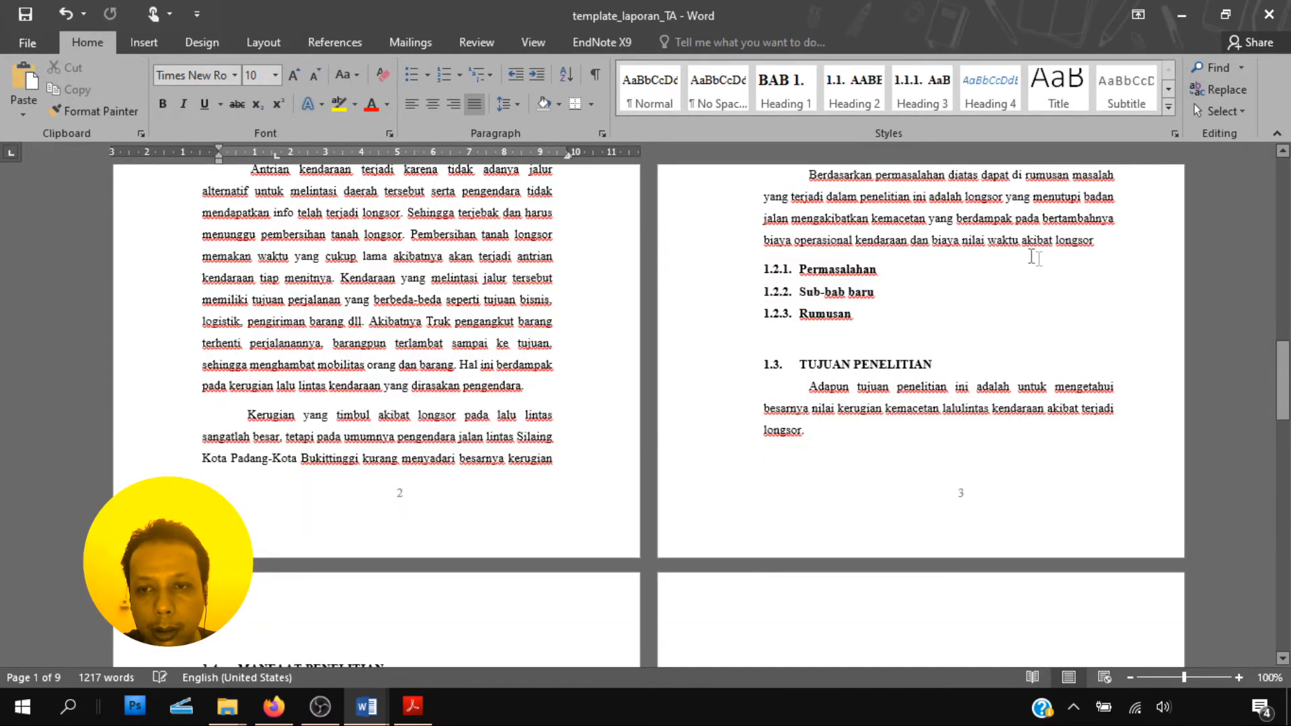
{"action": "left_click", "coordinate": [1109, 247]}
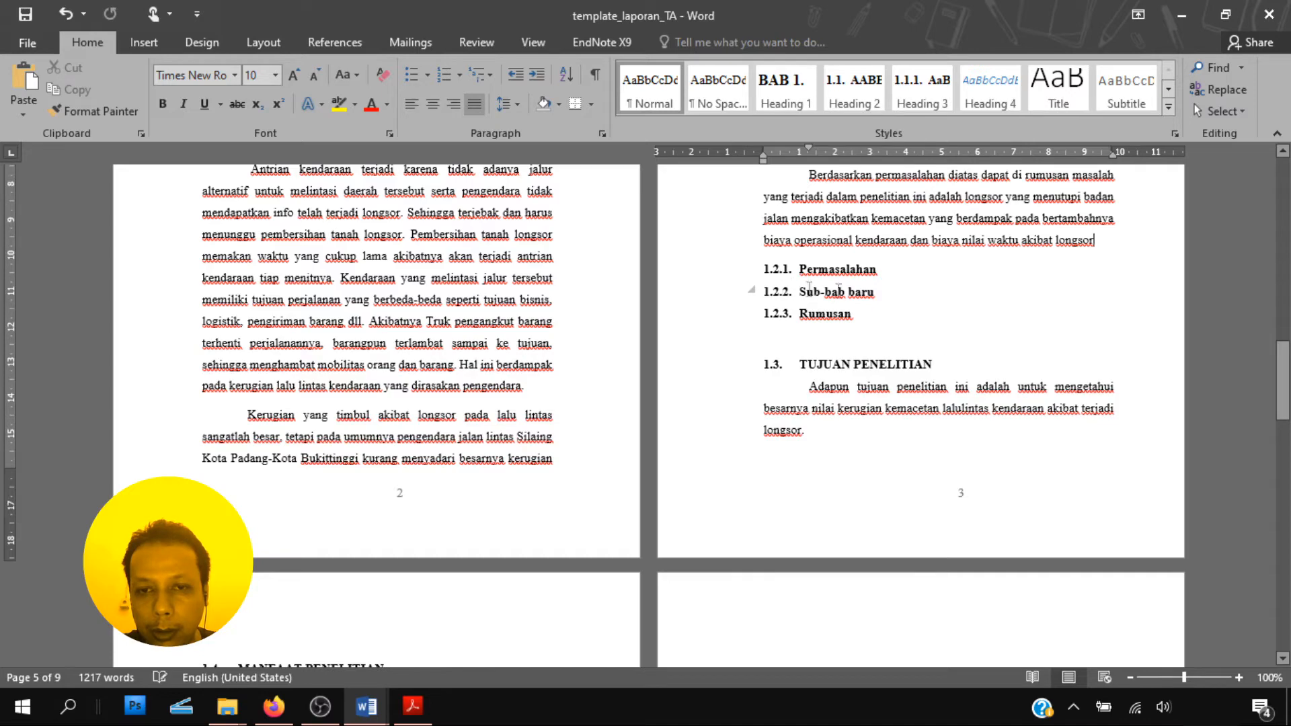
{"action": "left_click", "coordinate": [901, 277]}
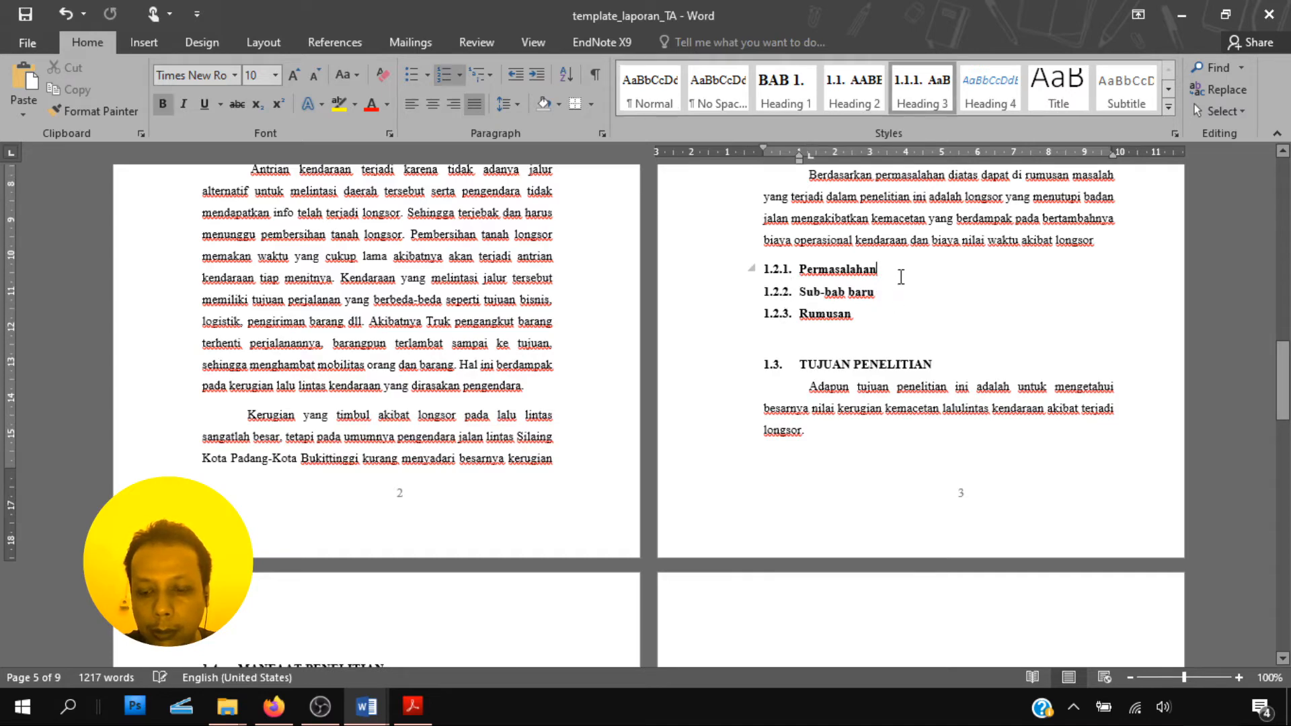
{"action": "key", "text": "Return"}
{"action": "key", "text": "ctrl+Return"}
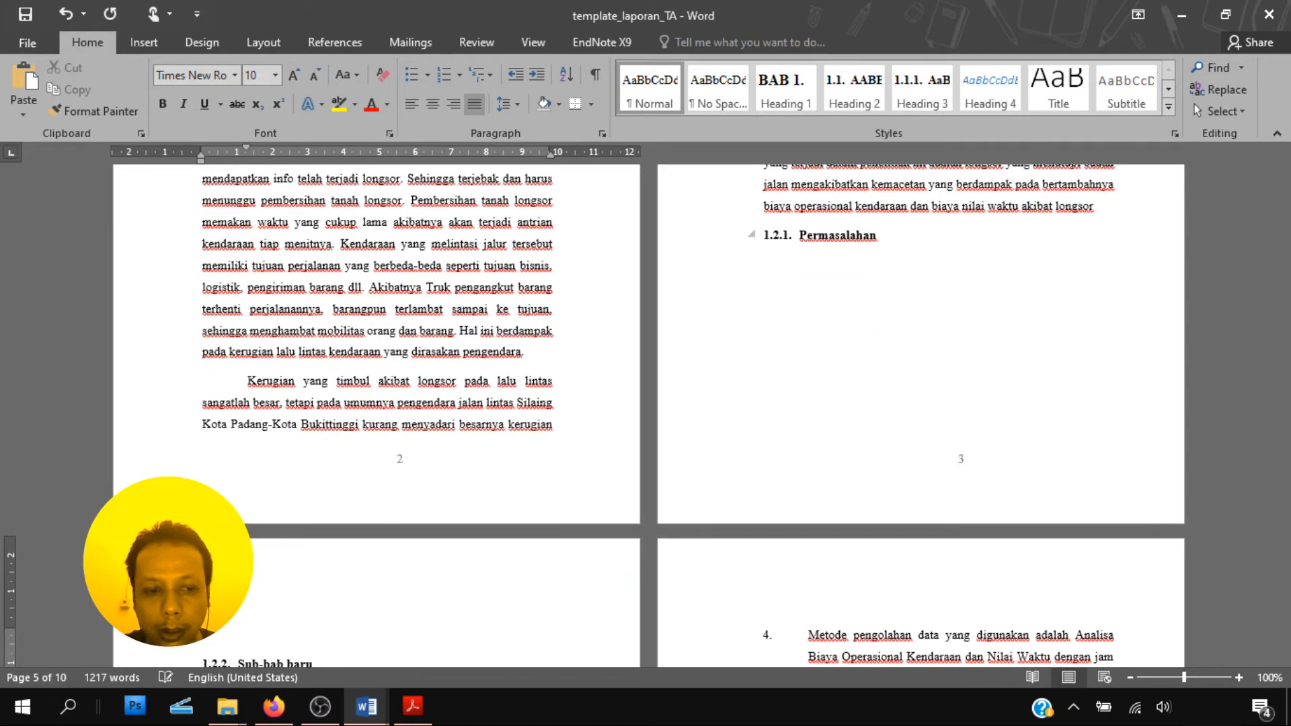
{"action": "scroll", "coordinate": [784, 296], "scroll_direction": "down", "scroll_amount": 4}
{"action": "key", "text": "Delete"}
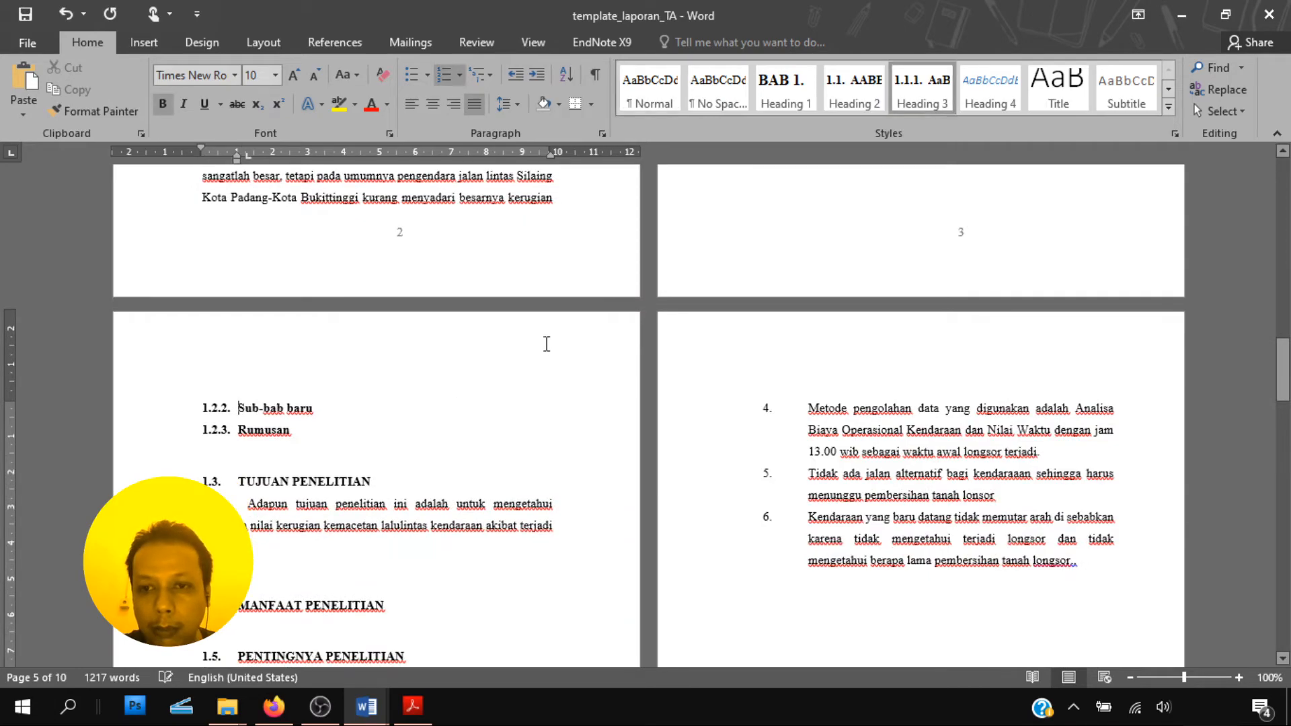
Update only the page numbers in the table of contents and check them against the chapter 1 headings
{"action": "scroll", "coordinate": [820, 325], "scroll_direction": "up", "scroll_amount": 20}
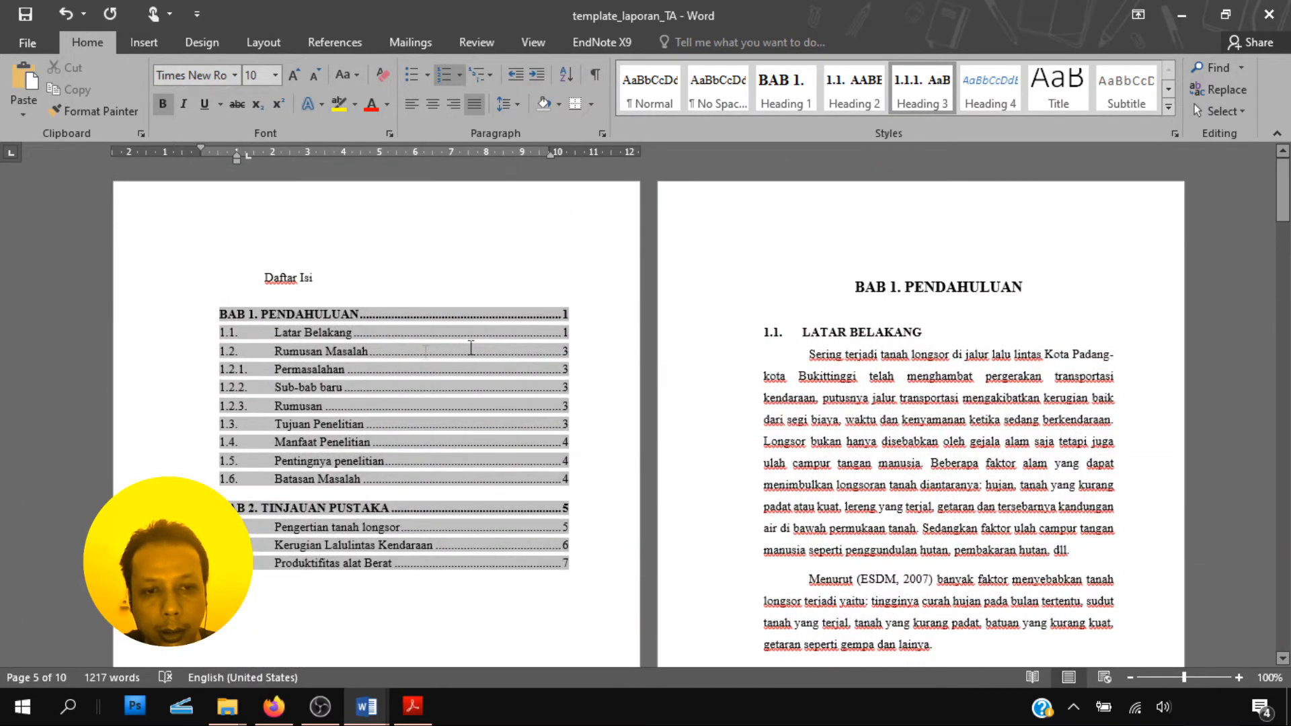
{"action": "left_click", "coordinate": [559, 391]}
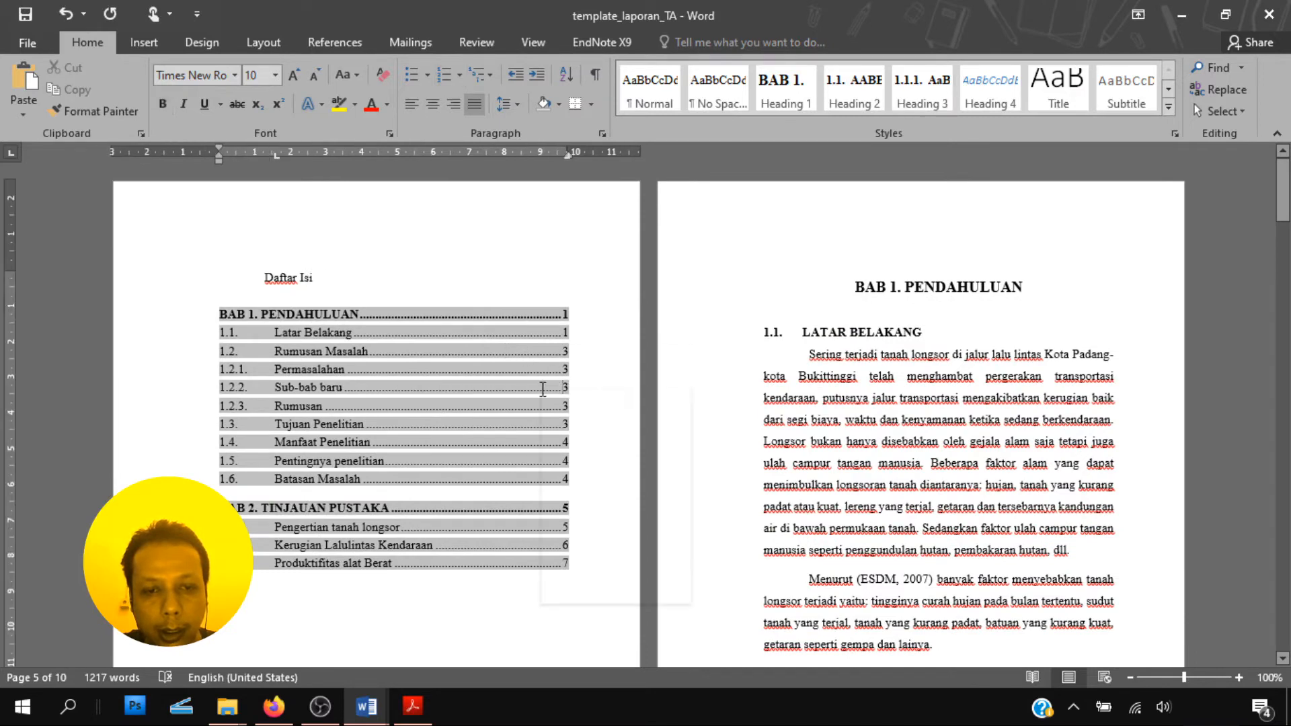
{"action": "right_click", "coordinate": [542, 389]}
{"action": "left_click", "coordinate": [571, 497]}
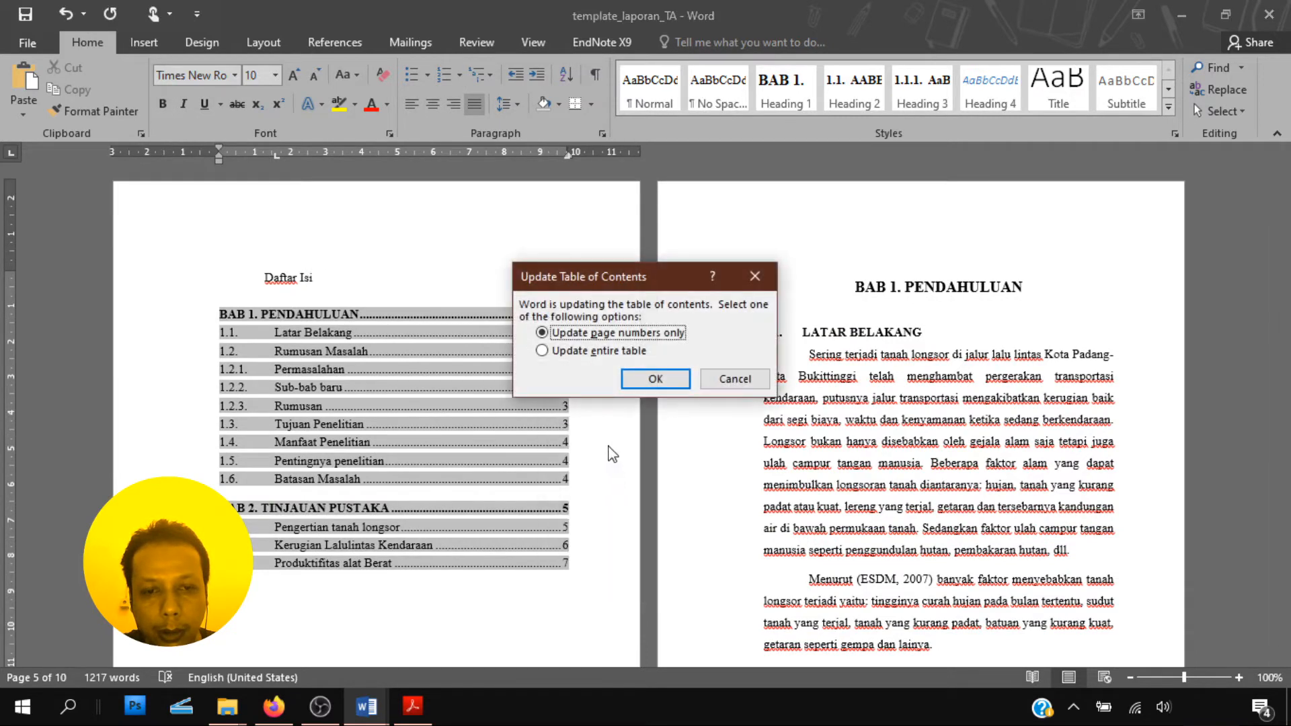
{"action": "left_click", "coordinate": [658, 379]}
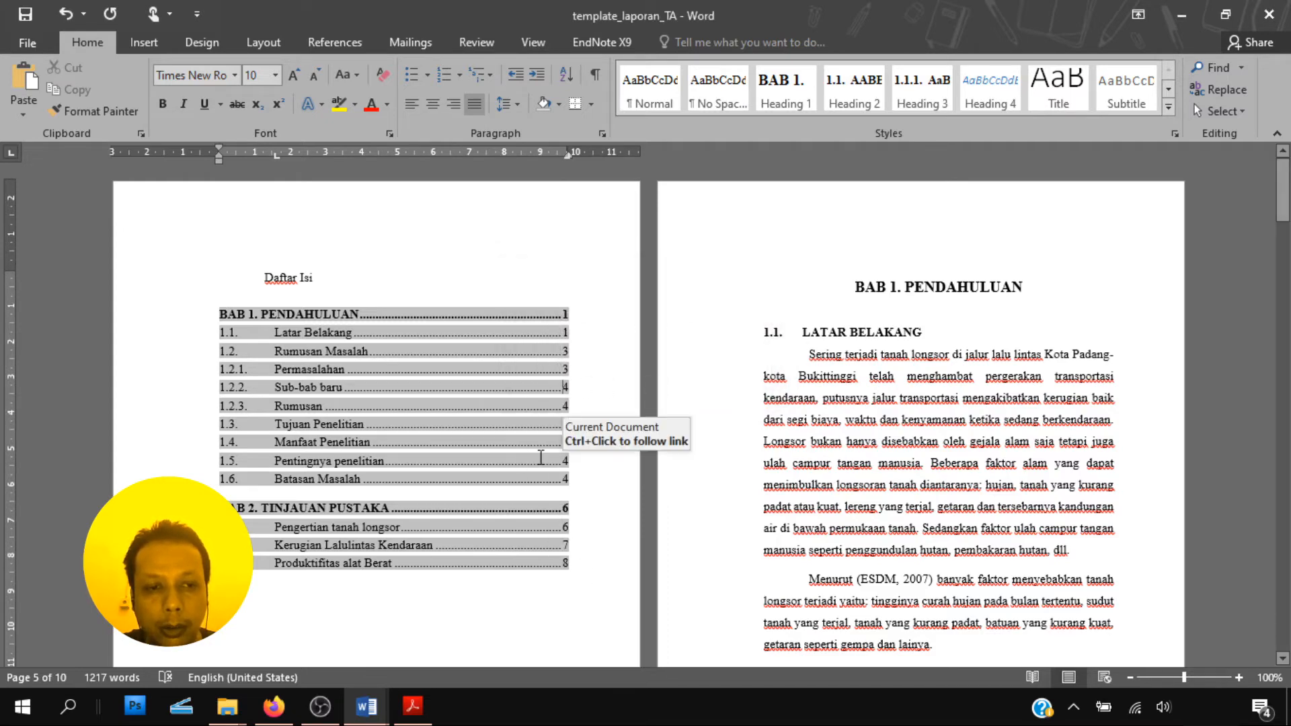
{"action": "scroll", "coordinate": [541, 457], "scroll_direction": "down", "scroll_amount": 20}
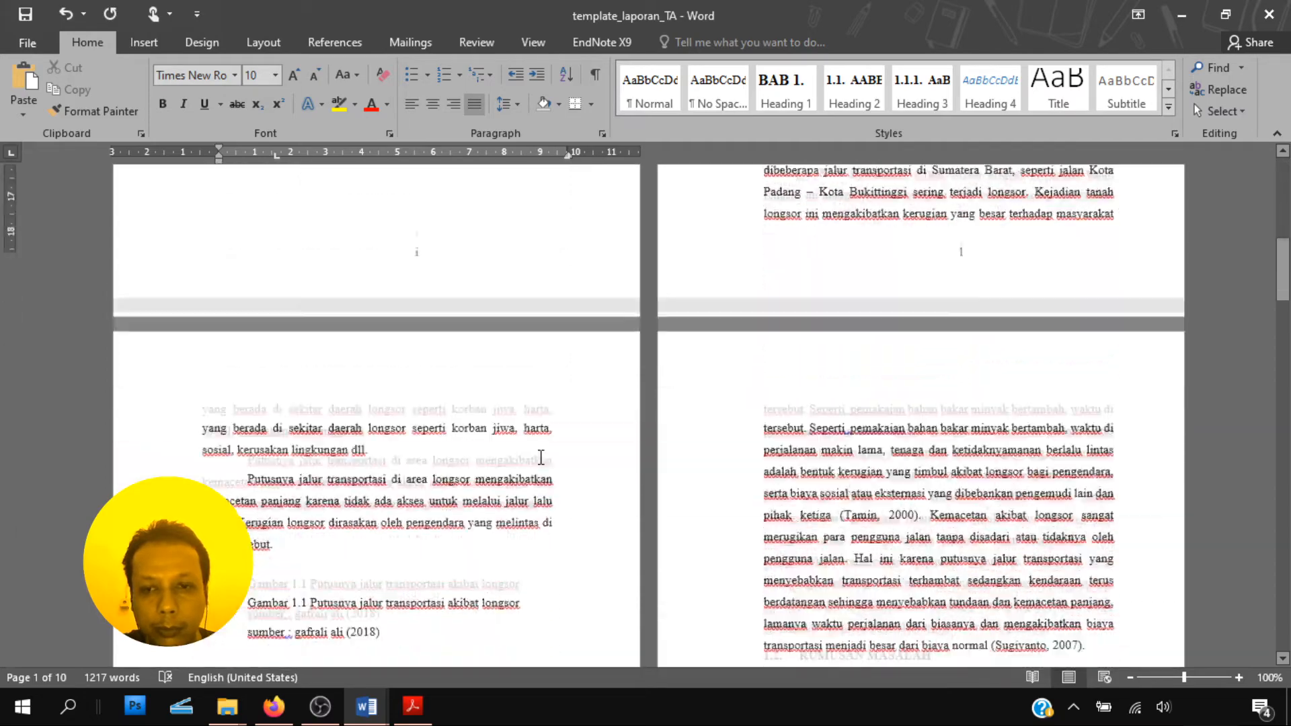
{"action": "scroll", "coordinate": [541, 457], "scroll_direction": "down", "scroll_amount": 6}
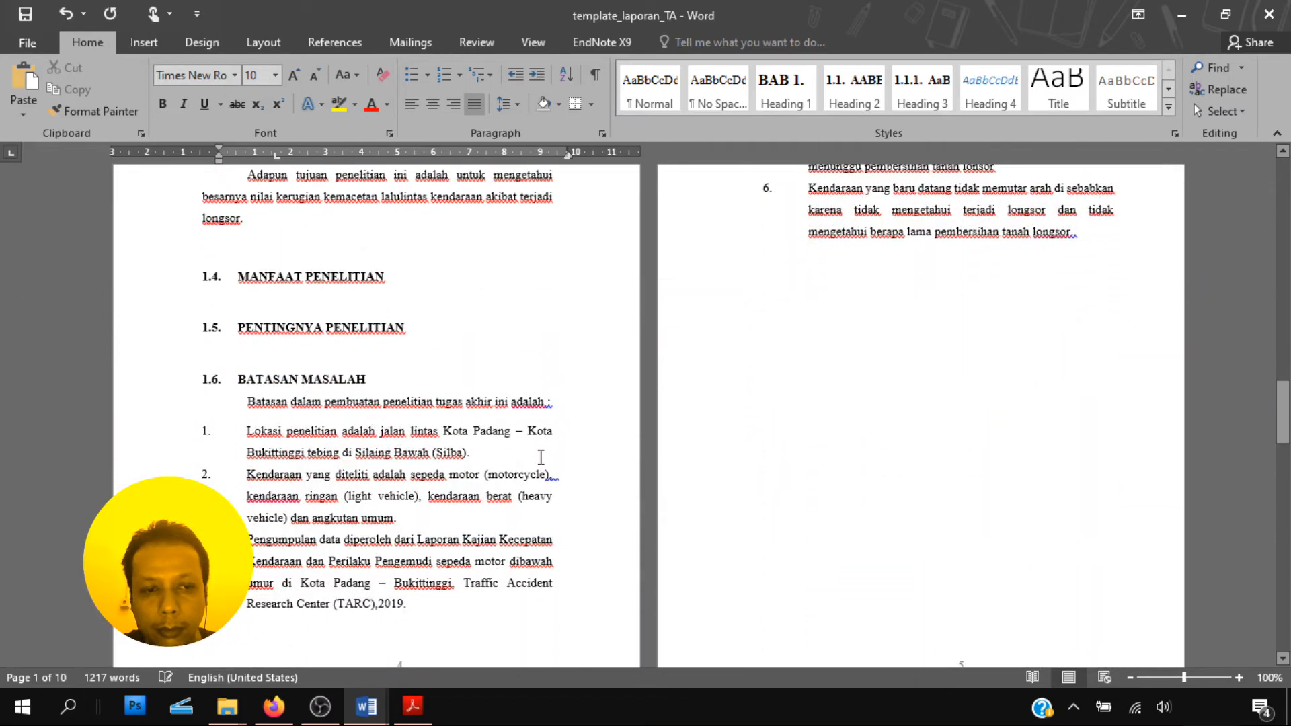
{"action": "scroll", "coordinate": [541, 457], "scroll_direction": "up", "scroll_amount": 20}
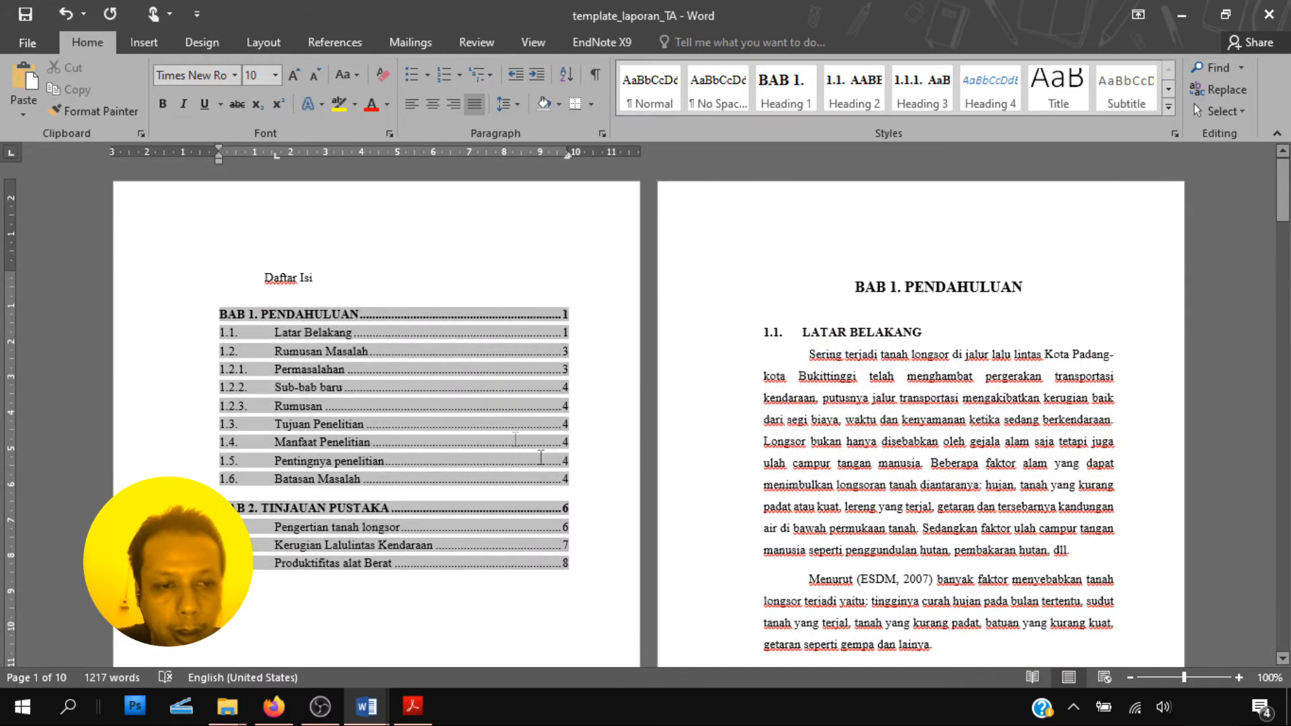
Apply the Heading 4 style to the Daftar Isi title above the table of contents
{"action": "left_click", "coordinate": [292, 275]}
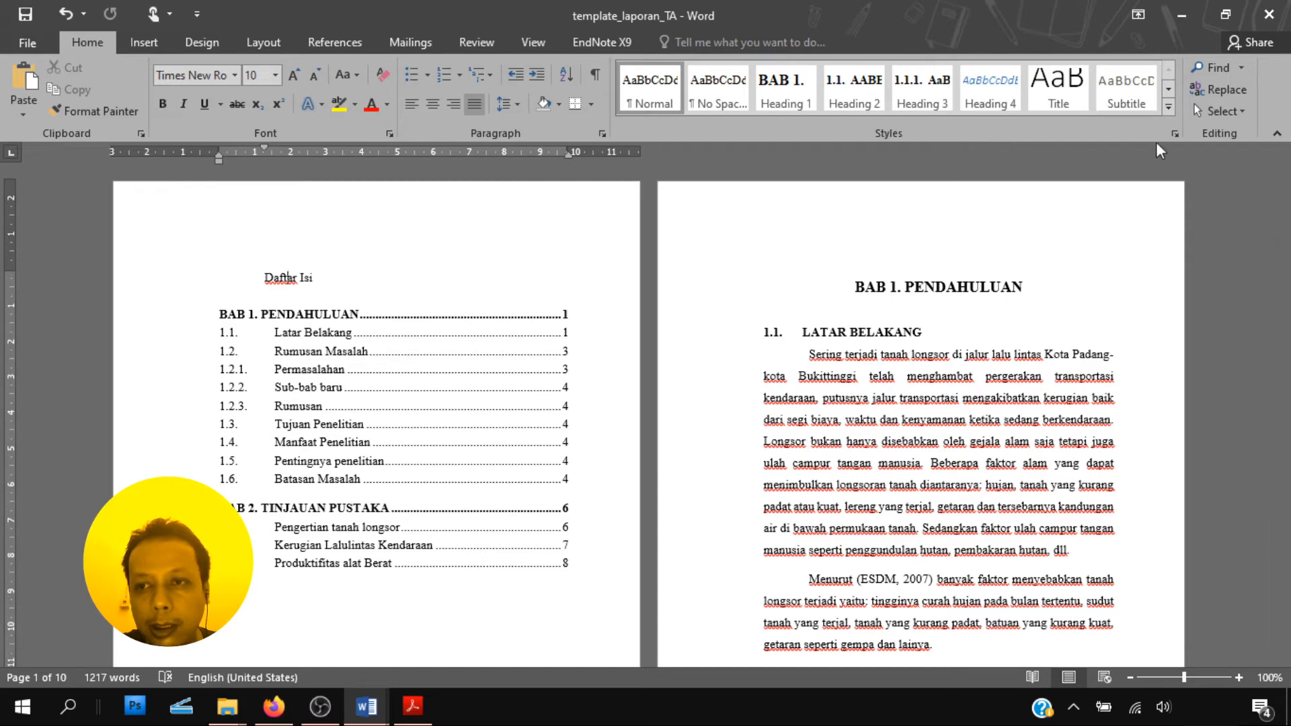
{"action": "left_click", "coordinate": [1175, 135]}
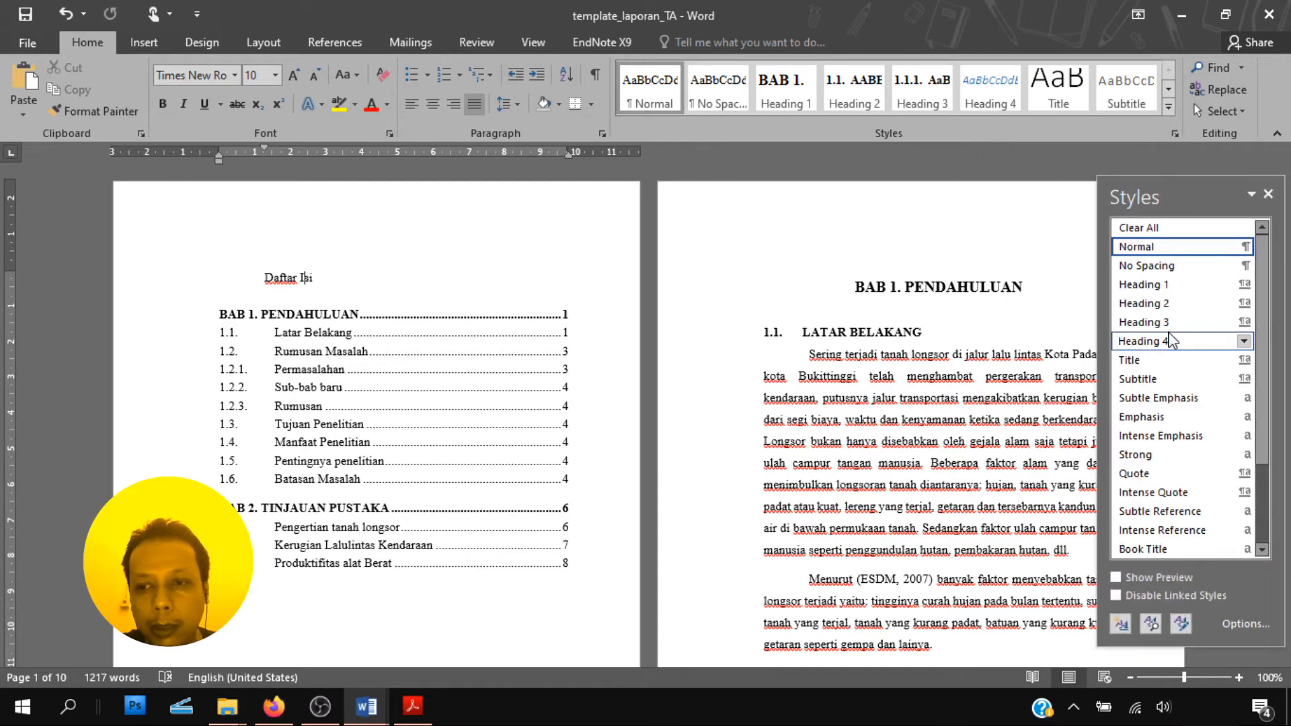
{"action": "mouse_move", "coordinate": [1165, 344]}
{"action": "left_click", "coordinate": [1165, 343]}
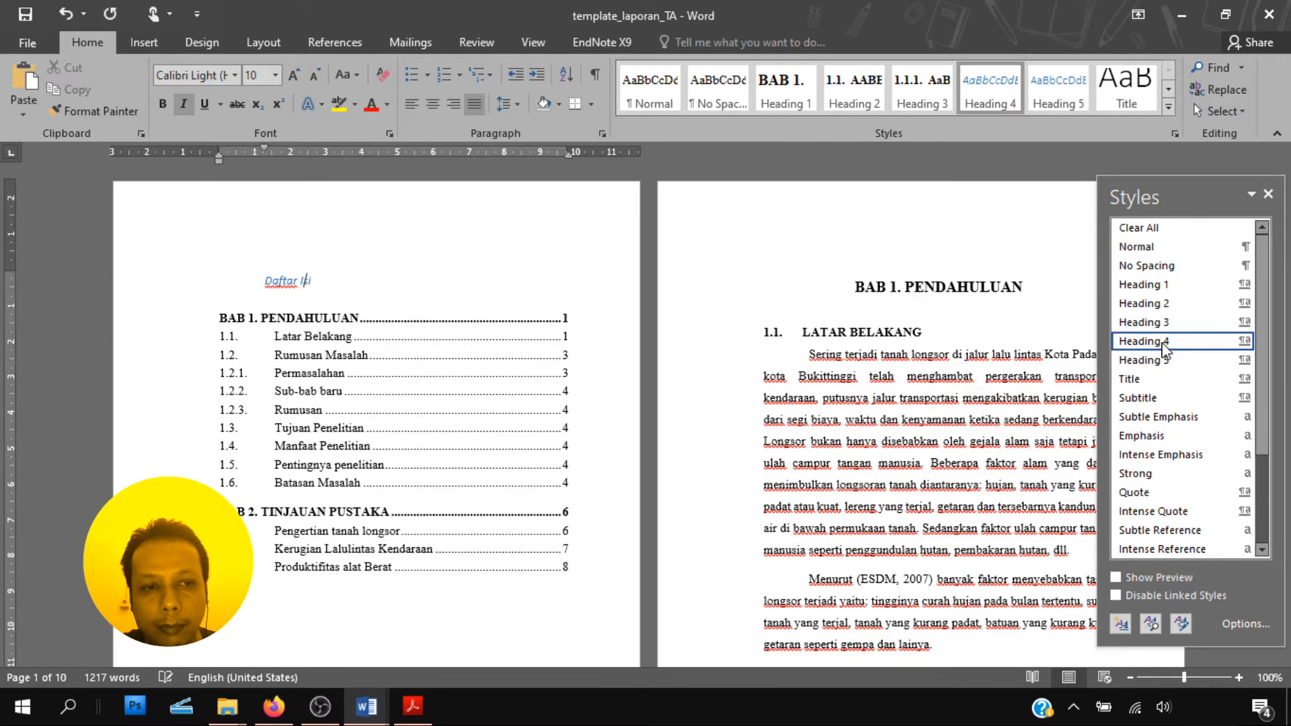
Modify the Heading 4 style to bold, non-italic Times New Roman with automatic font colour
{"action": "left_click", "coordinate": [1244, 341]}
{"action": "left_click", "coordinate": [1055, 384]}
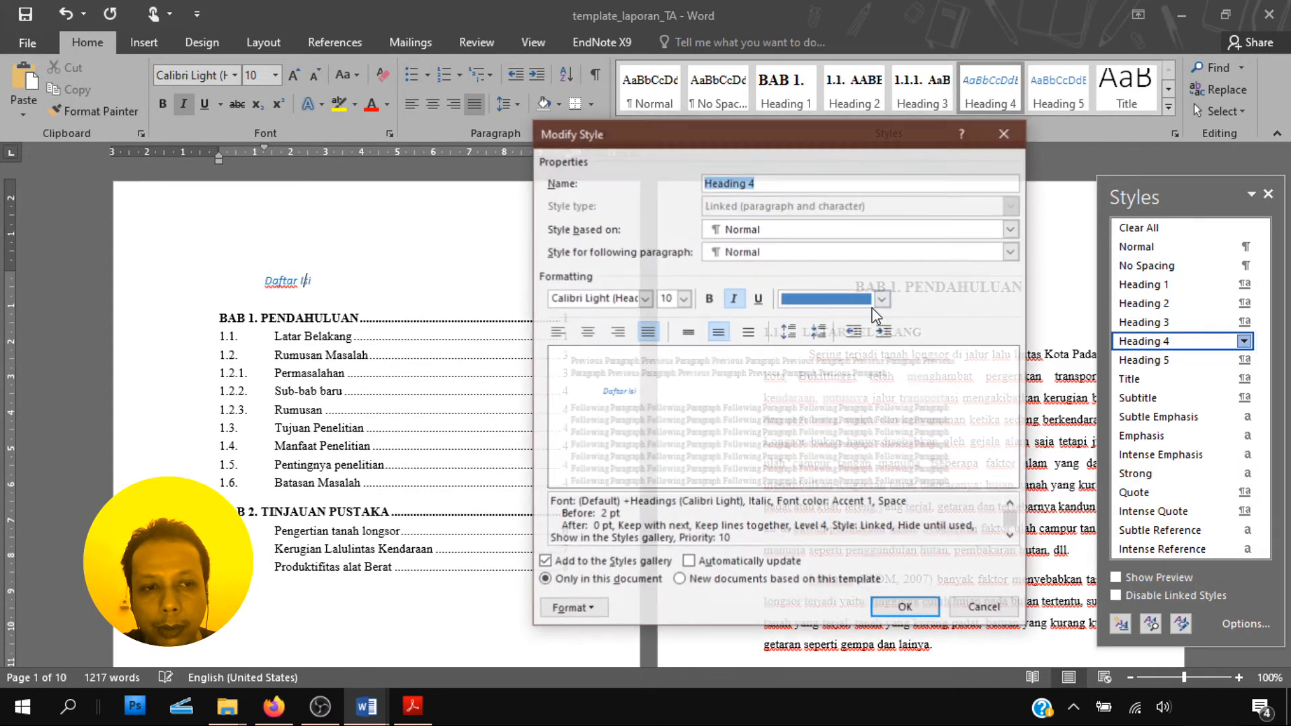
{"action": "left_click", "coordinate": [807, 300]}
{"action": "left_click", "coordinate": [831, 301]}
{"action": "left_click", "coordinate": [709, 298]}
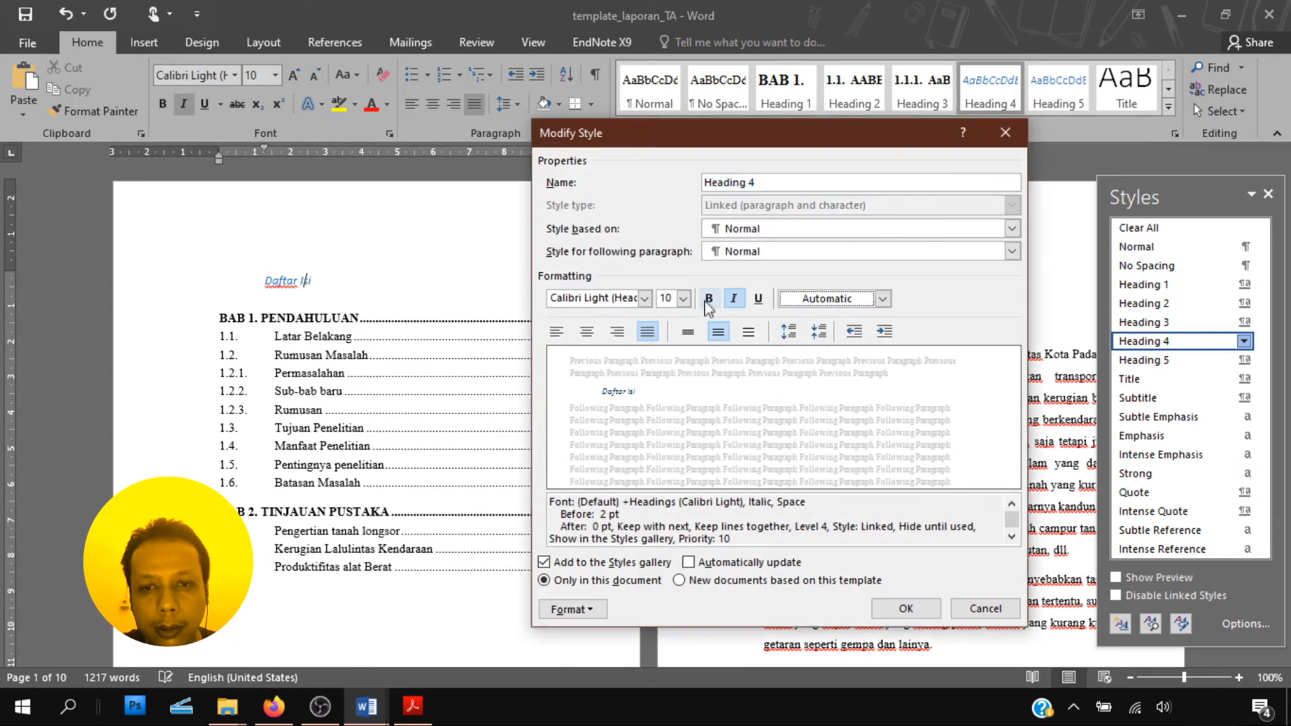
{"action": "left_click", "coordinate": [644, 298]}
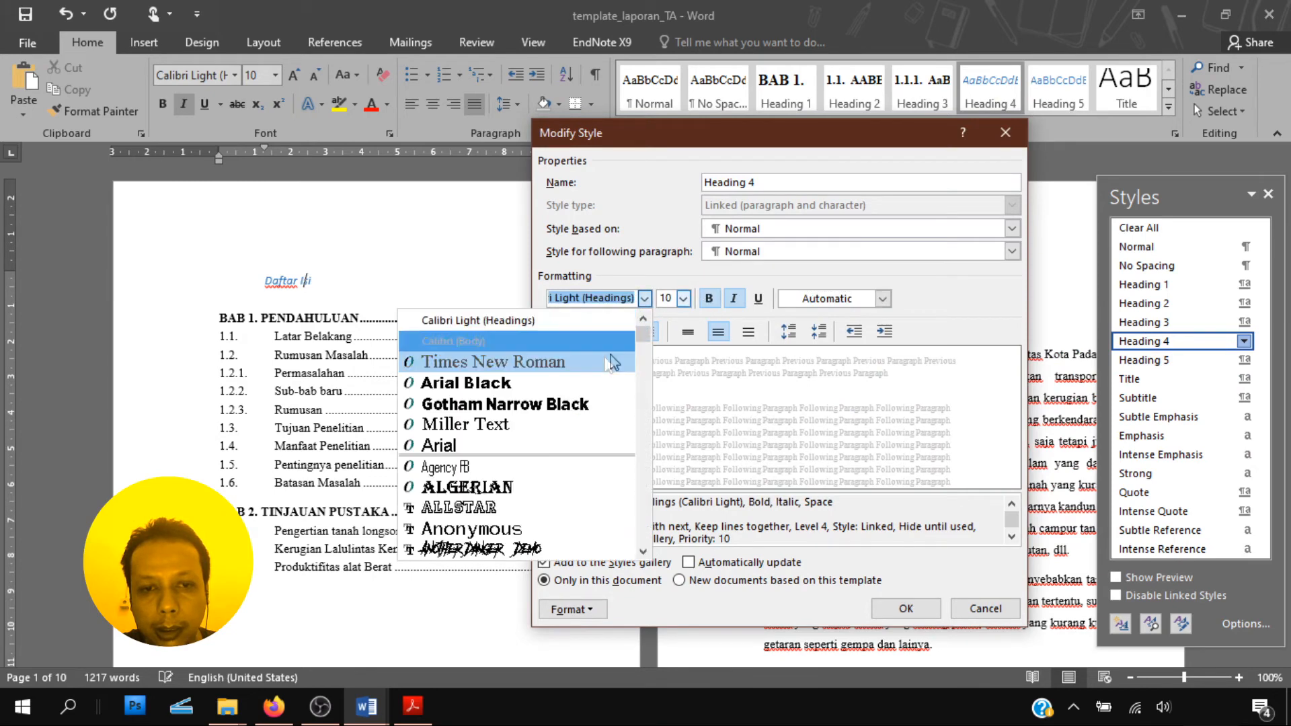
{"action": "left_click", "coordinate": [592, 363]}
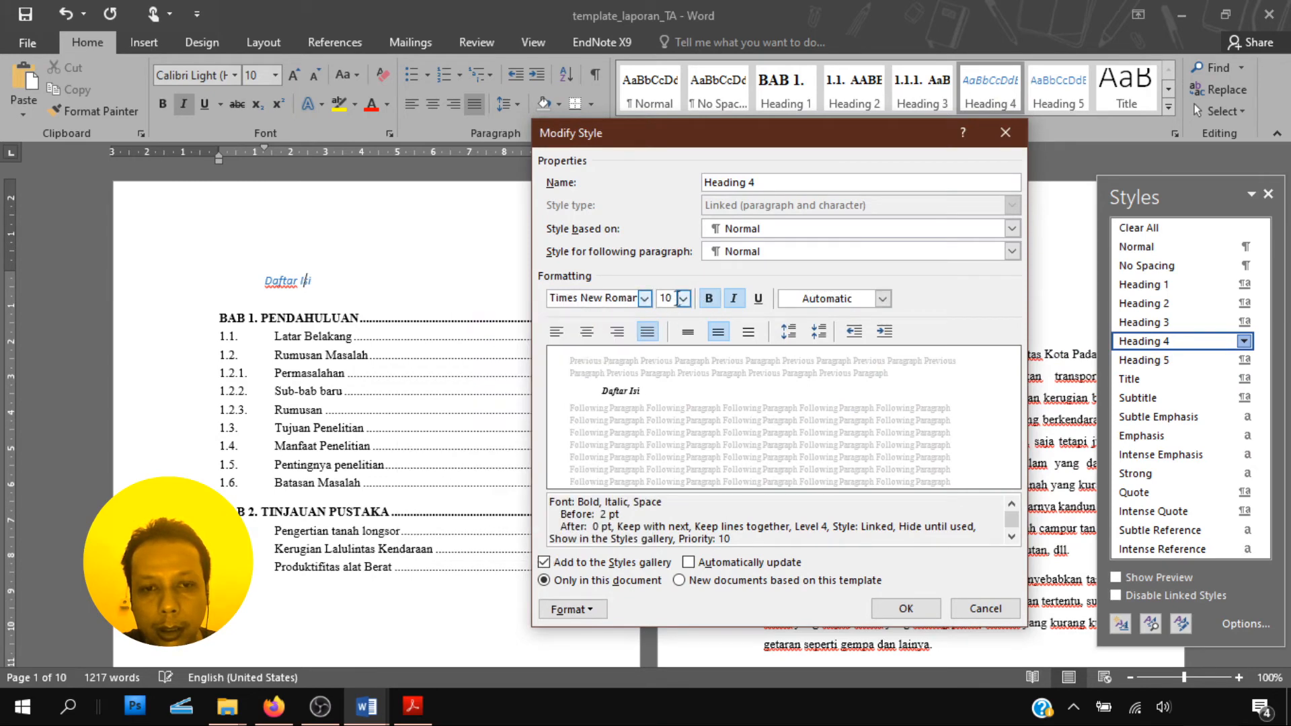
{"action": "left_click", "coordinate": [734, 298]}
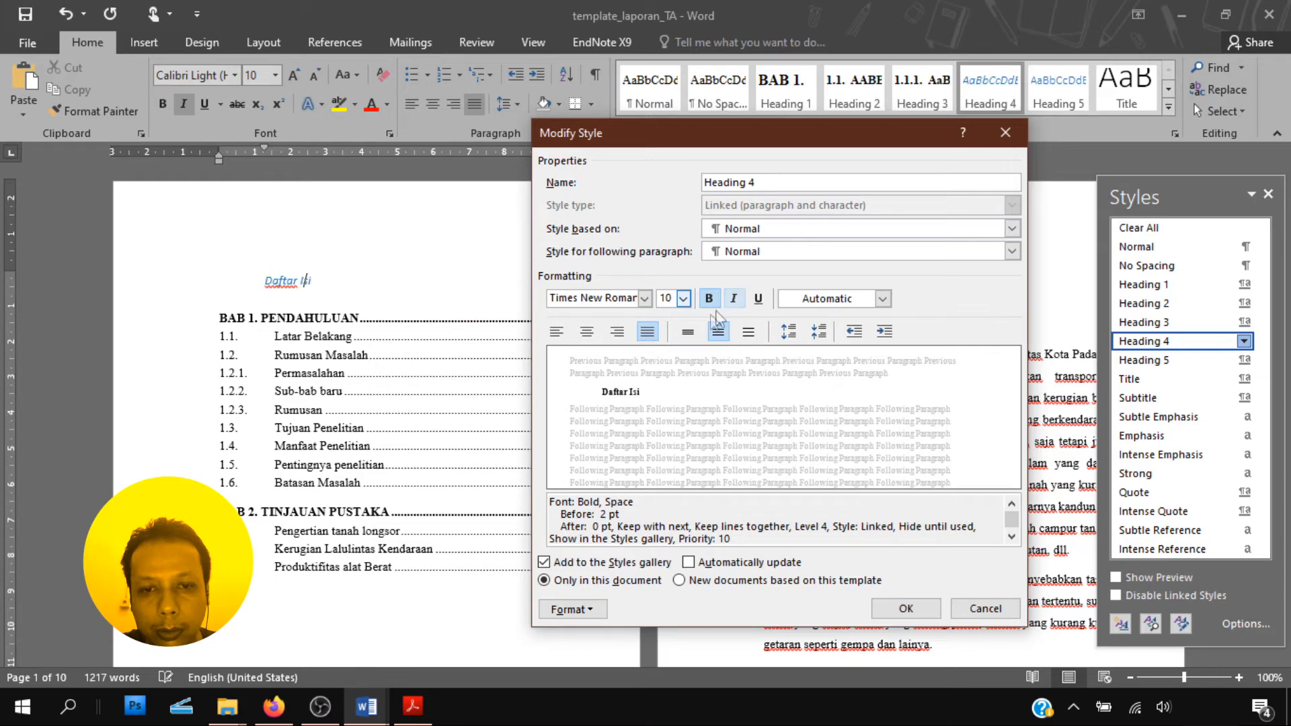
Give the Heading 4 style no special indent, 6 pt spacing before and after, single line spacing and centred alignment
{"action": "left_click", "coordinate": [572, 609]}
{"action": "left_click", "coordinate": [585, 423]}
{"action": "left_click", "coordinate": [827, 302]}
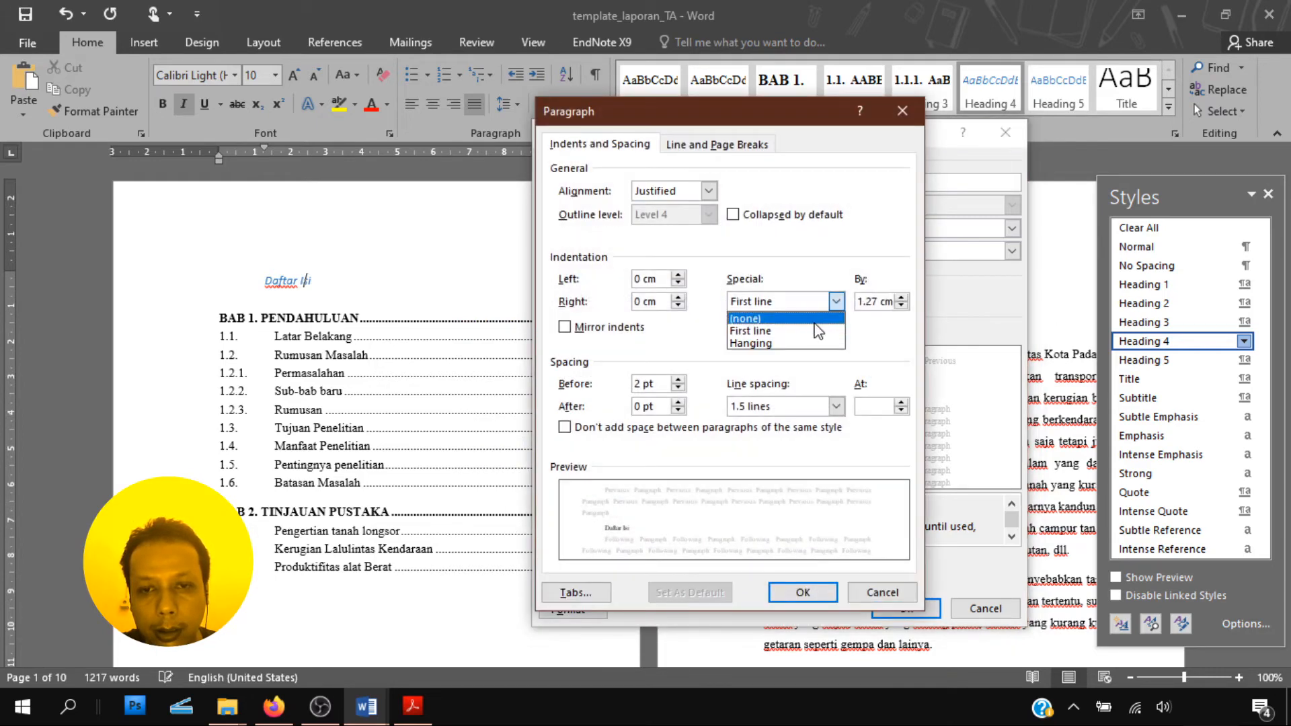
{"action": "left_click", "coordinate": [774, 313]}
{"action": "left_click", "coordinate": [785, 304]}
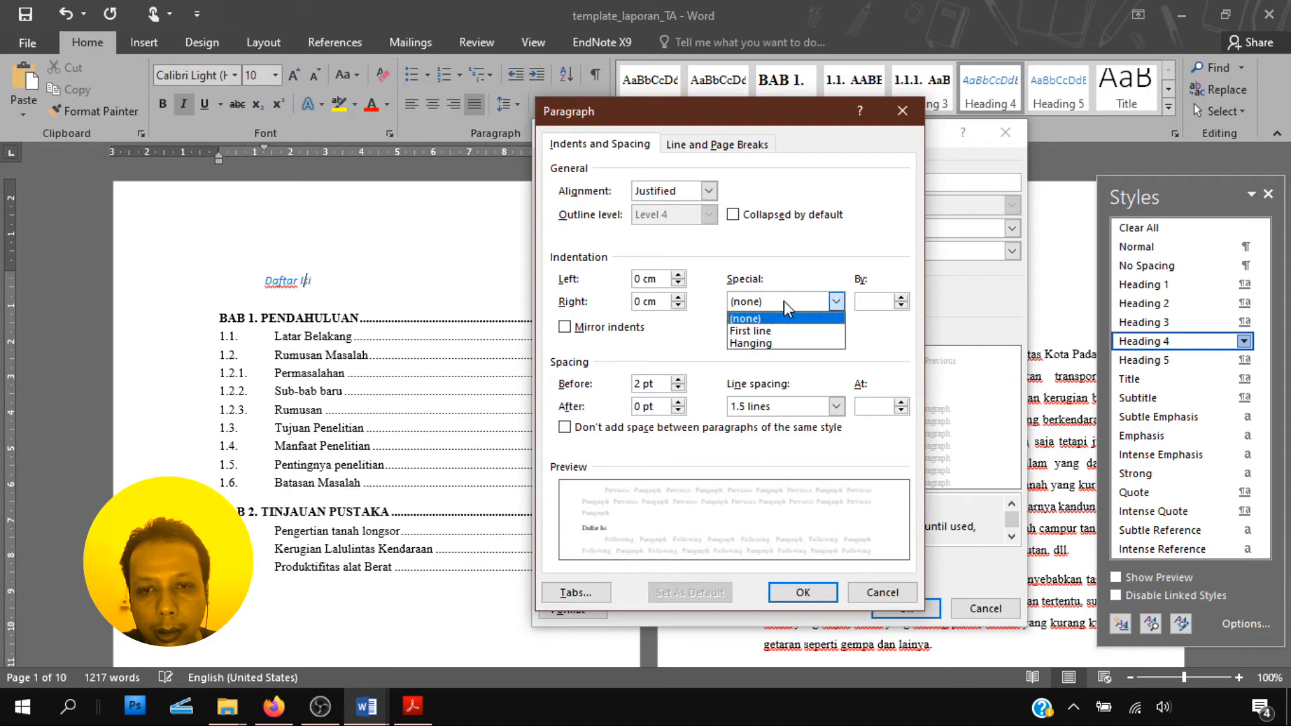
{"action": "left_click", "coordinate": [774, 318]}
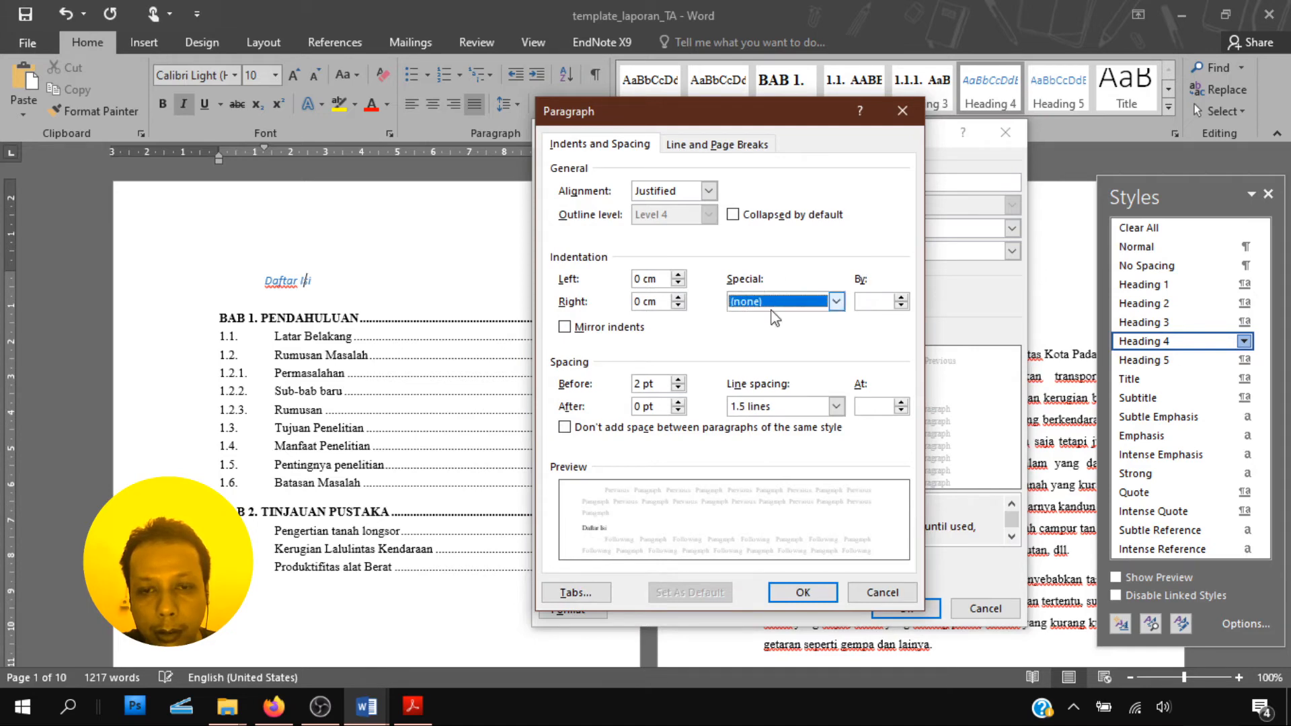
{"action": "left_click", "coordinate": [678, 403]}
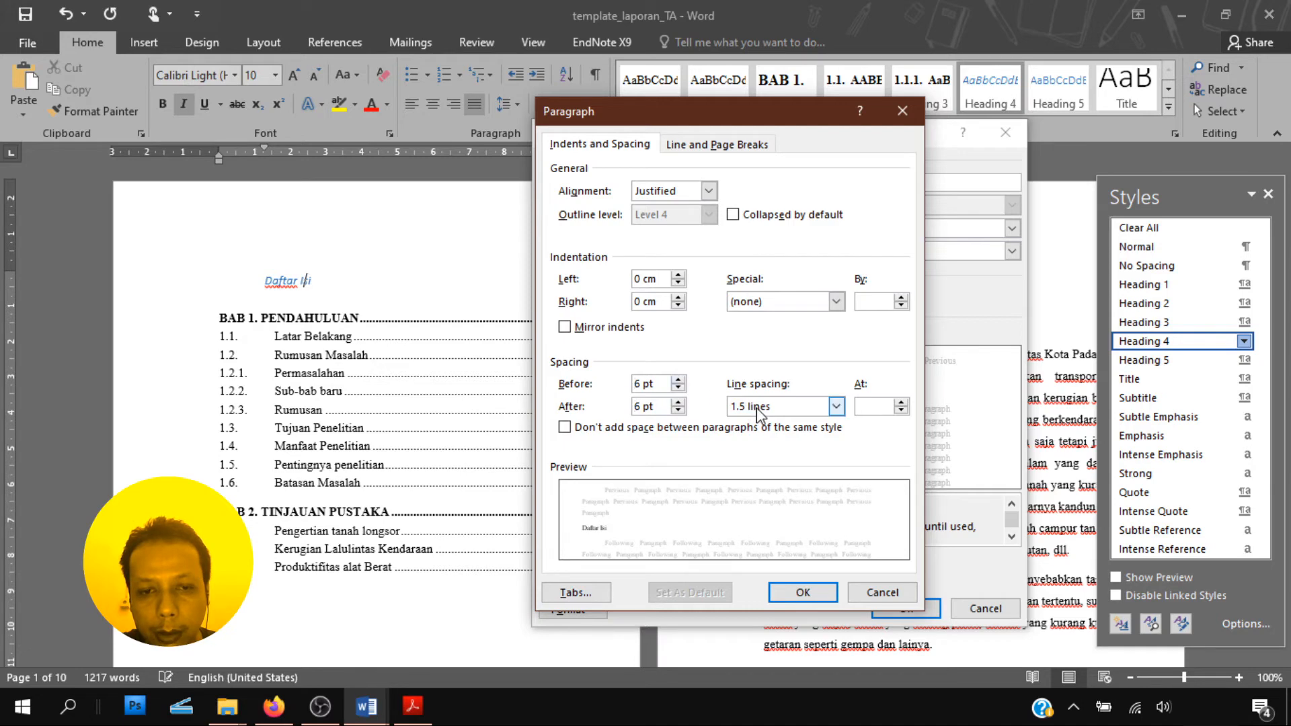
{"action": "left_click", "coordinate": [758, 408]}
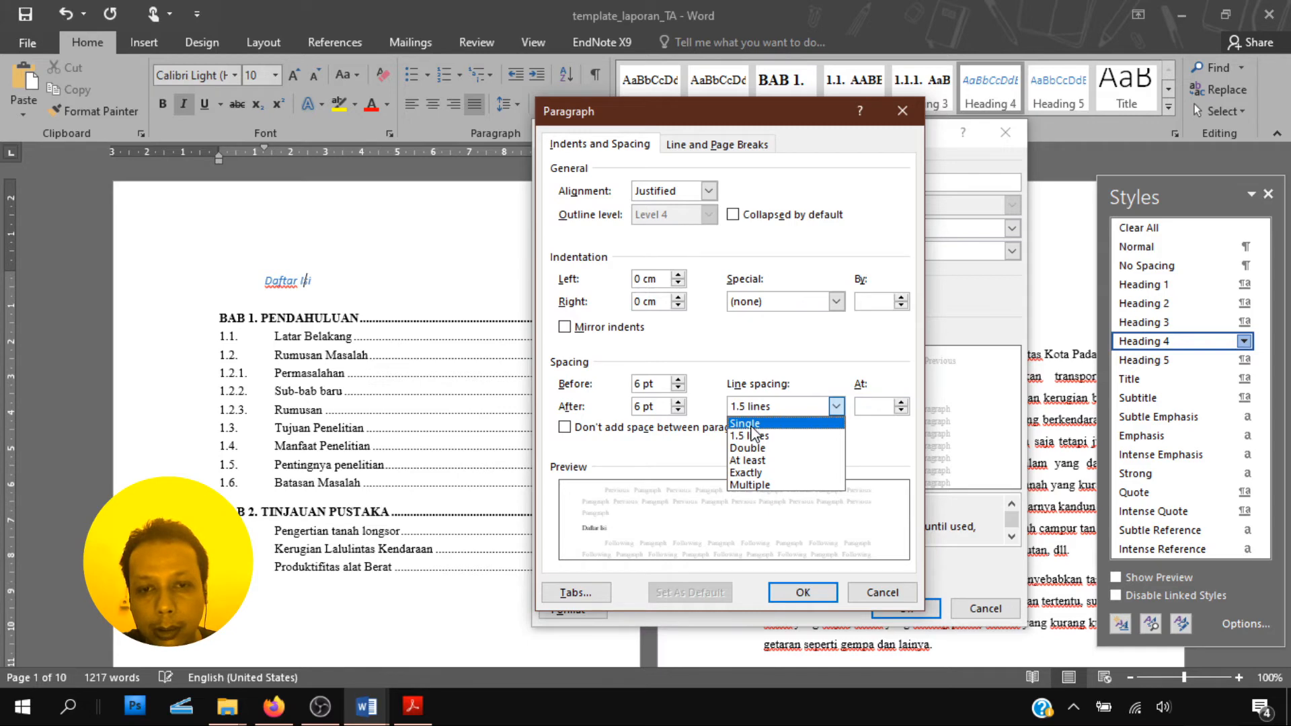
{"action": "left_click", "coordinate": [752, 426]}
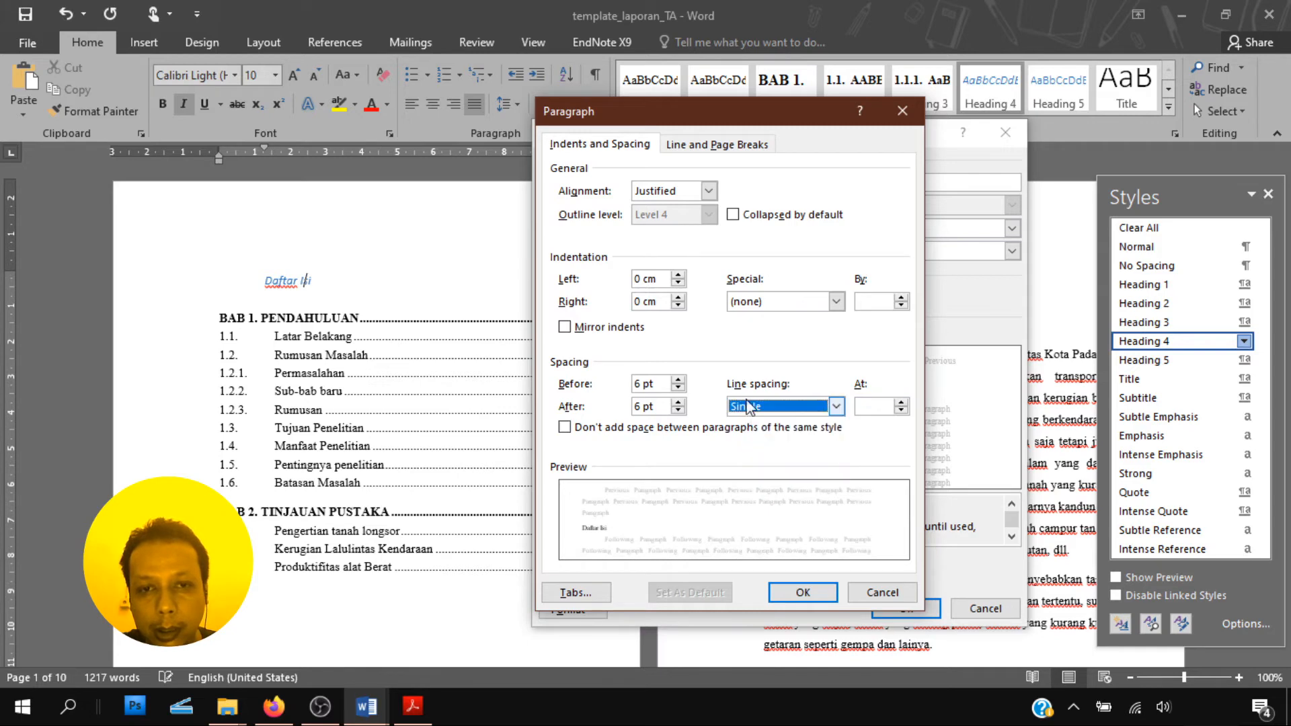
{"action": "left_click", "coordinate": [803, 593]}
{"action": "left_click", "coordinate": [587, 331]}
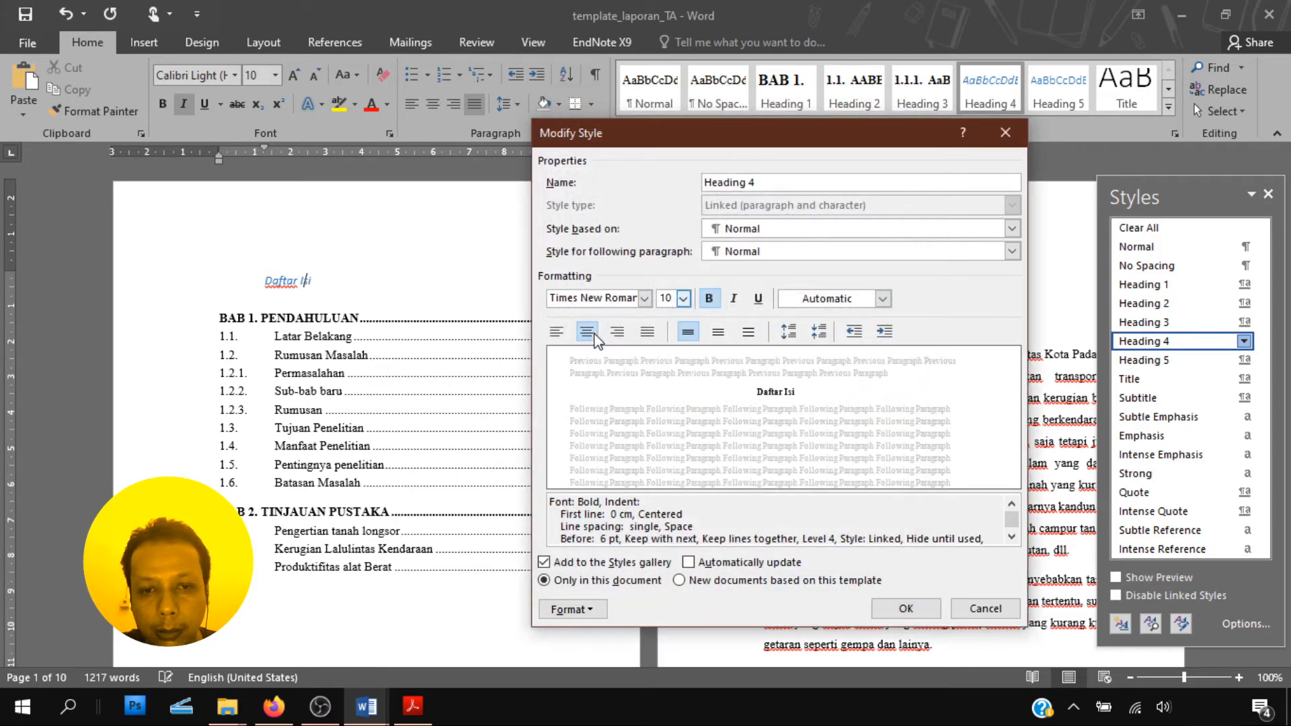
{"action": "left_click", "coordinate": [906, 609]}
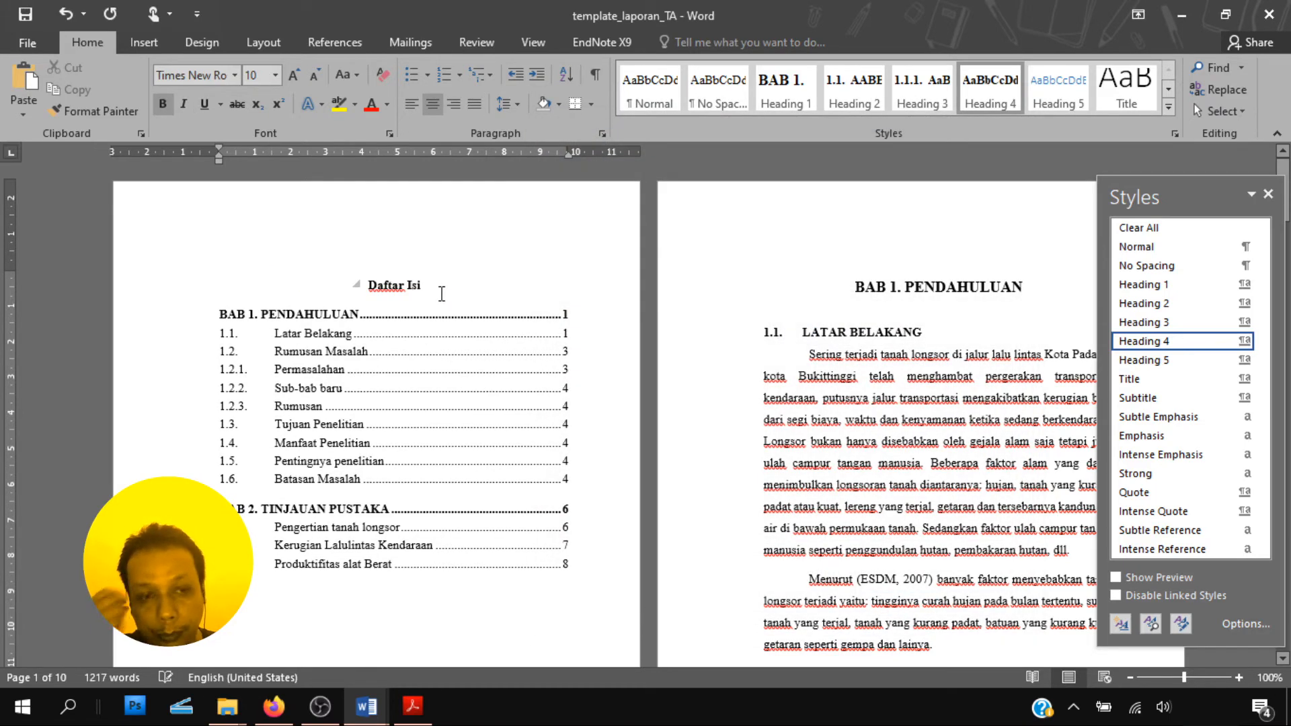
Replace the table of contents with a custom one that assigns Heading 3 to level 2 and Heading 4 to level 1
{"action": "left_click", "coordinate": [426, 319]}
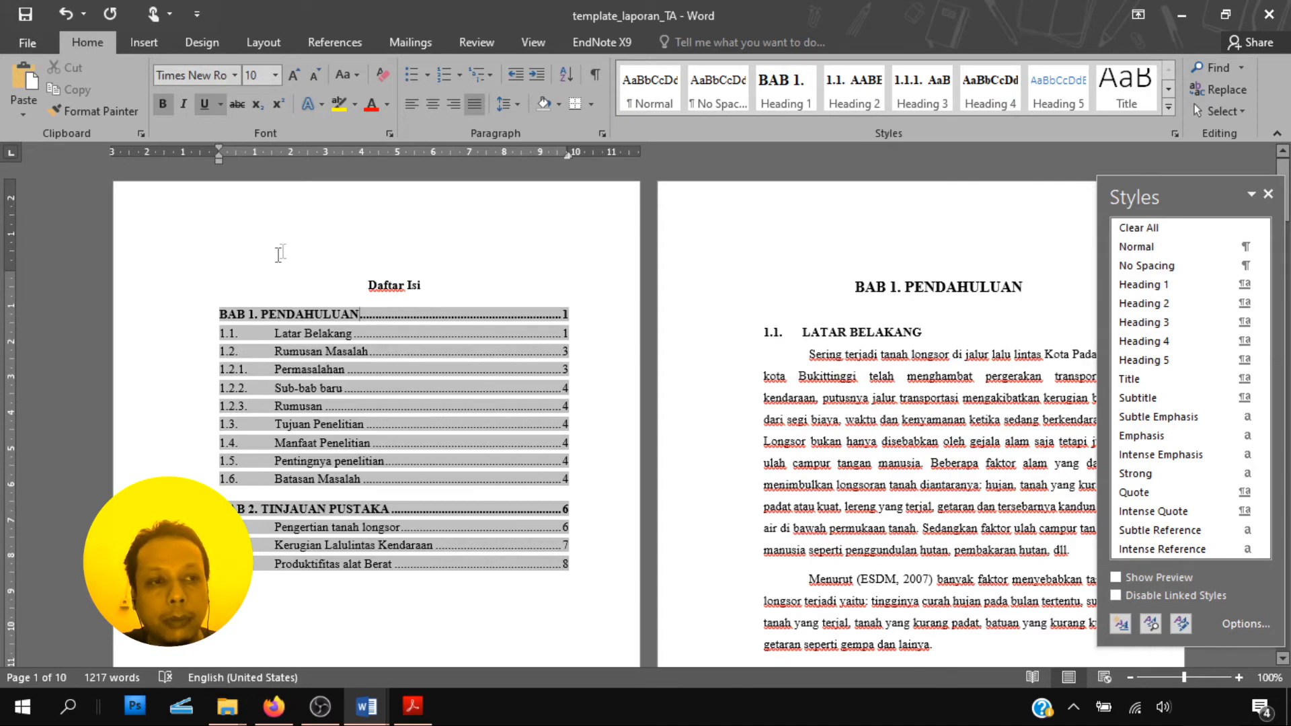
{"action": "left_click", "coordinate": [349, 44]}
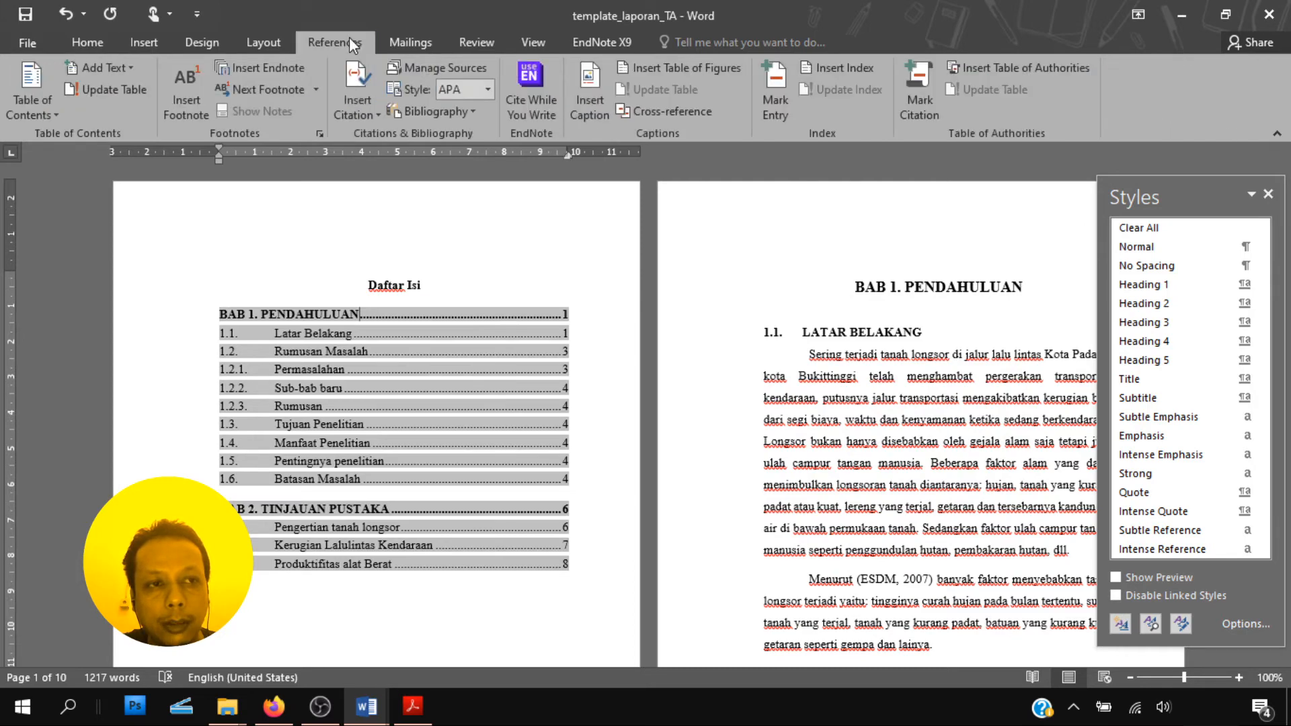
{"action": "left_click", "coordinate": [37, 114]}
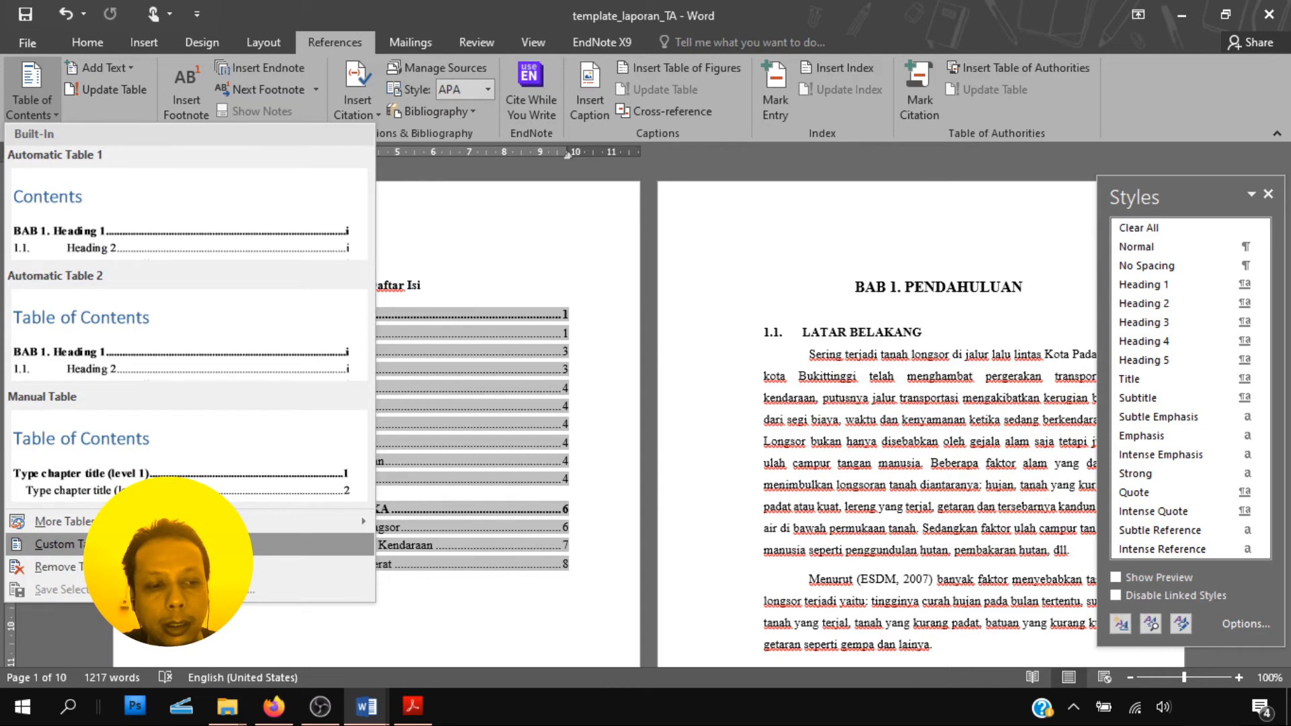
{"action": "left_click", "coordinate": [168, 544]}
{"action": "left_click", "coordinate": [749, 490]}
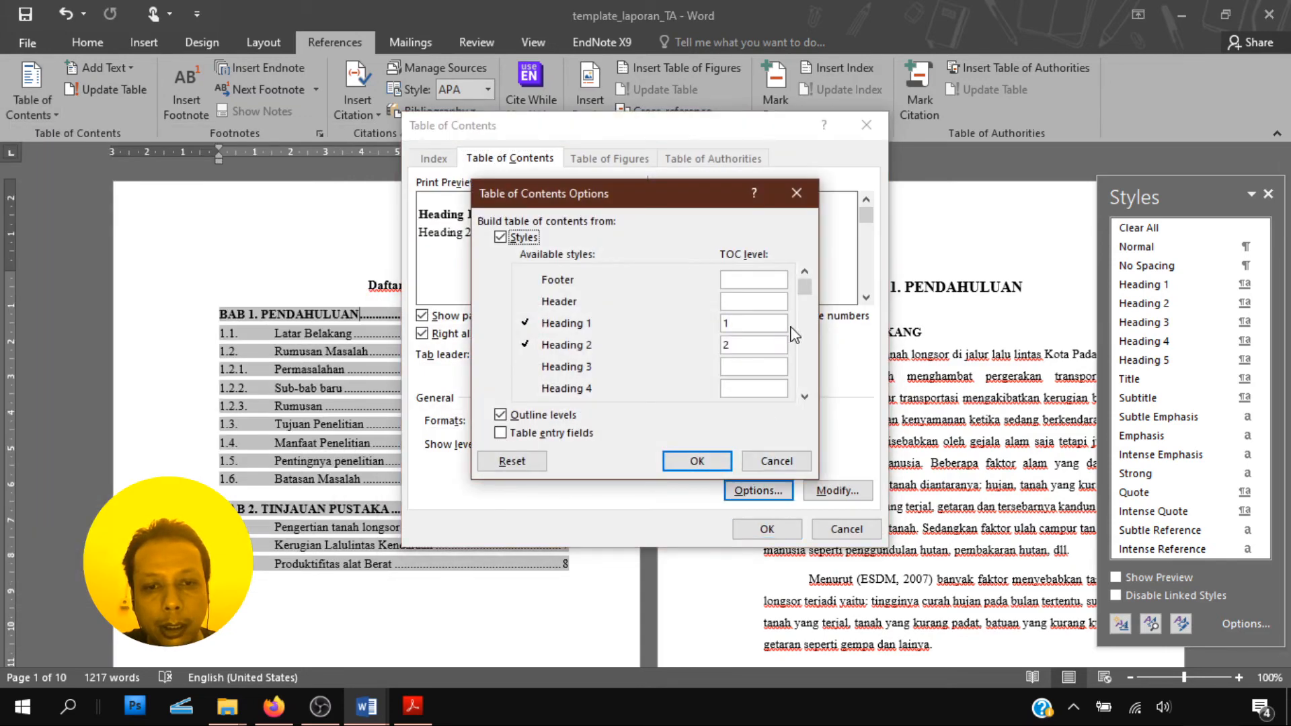
{"action": "left_click", "coordinate": [741, 369]}
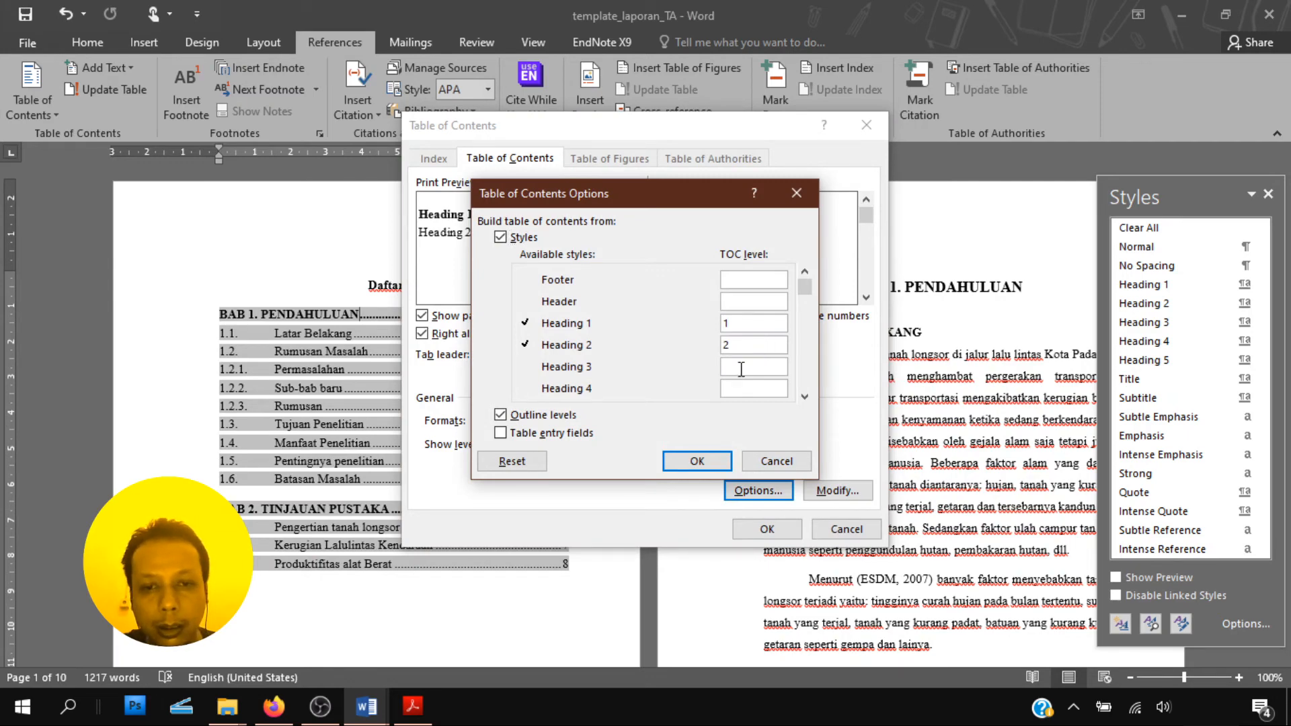
{"action": "type", "text": "3"}
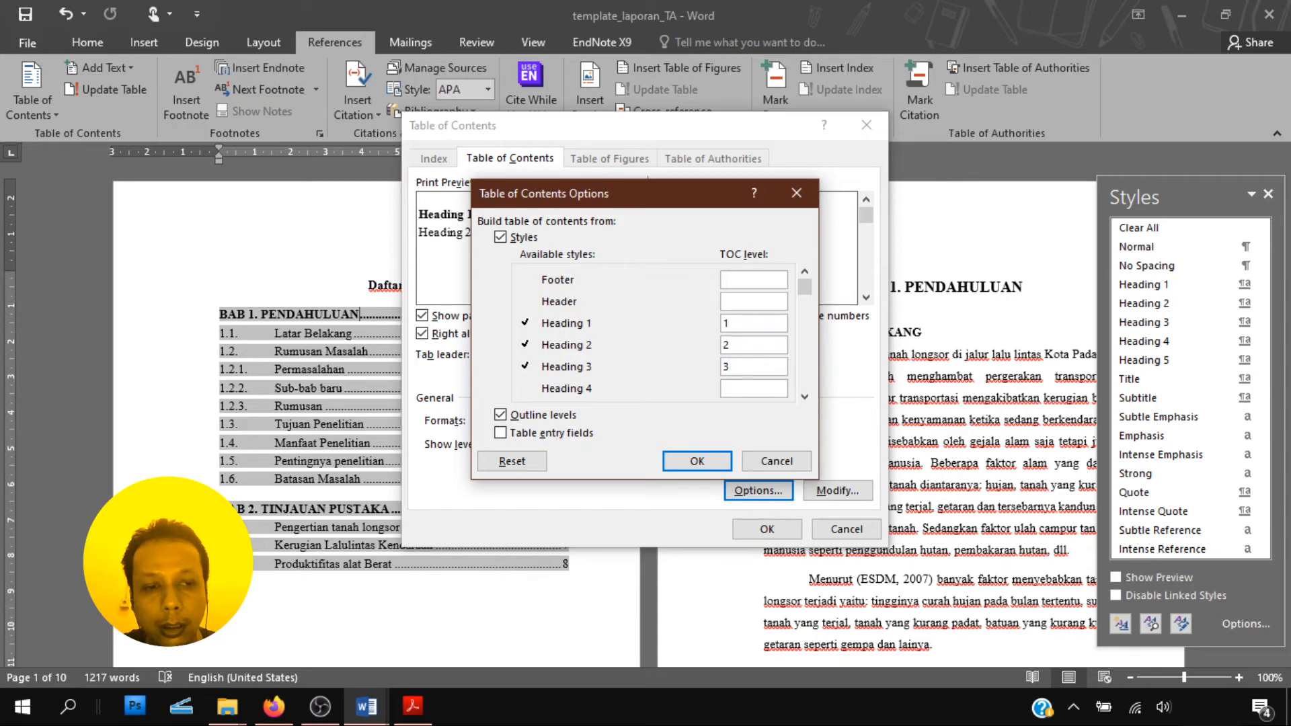
{"action": "left_click", "coordinate": [743, 385]}
{"action": "type", "text": "1"}
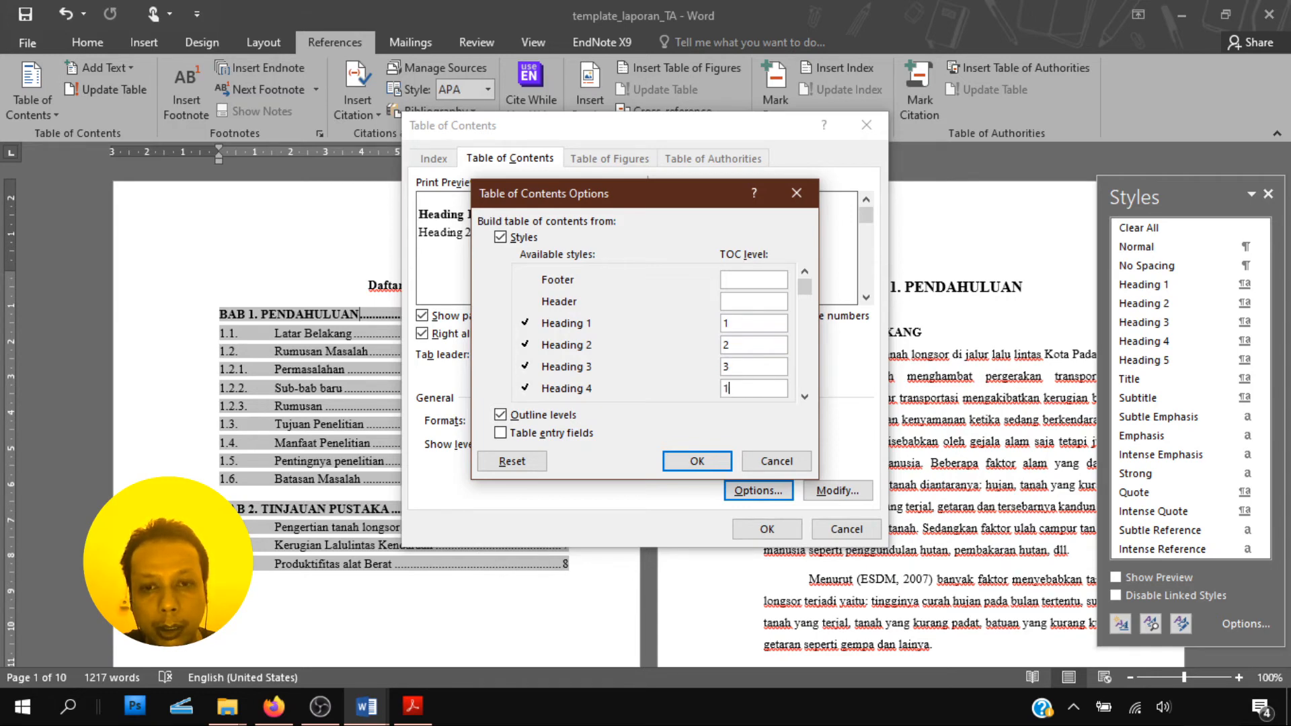
{"action": "left_click_drag", "start_coordinate": [730, 369], "coordinate": [707, 378]}
{"action": "type", "text": "2"}
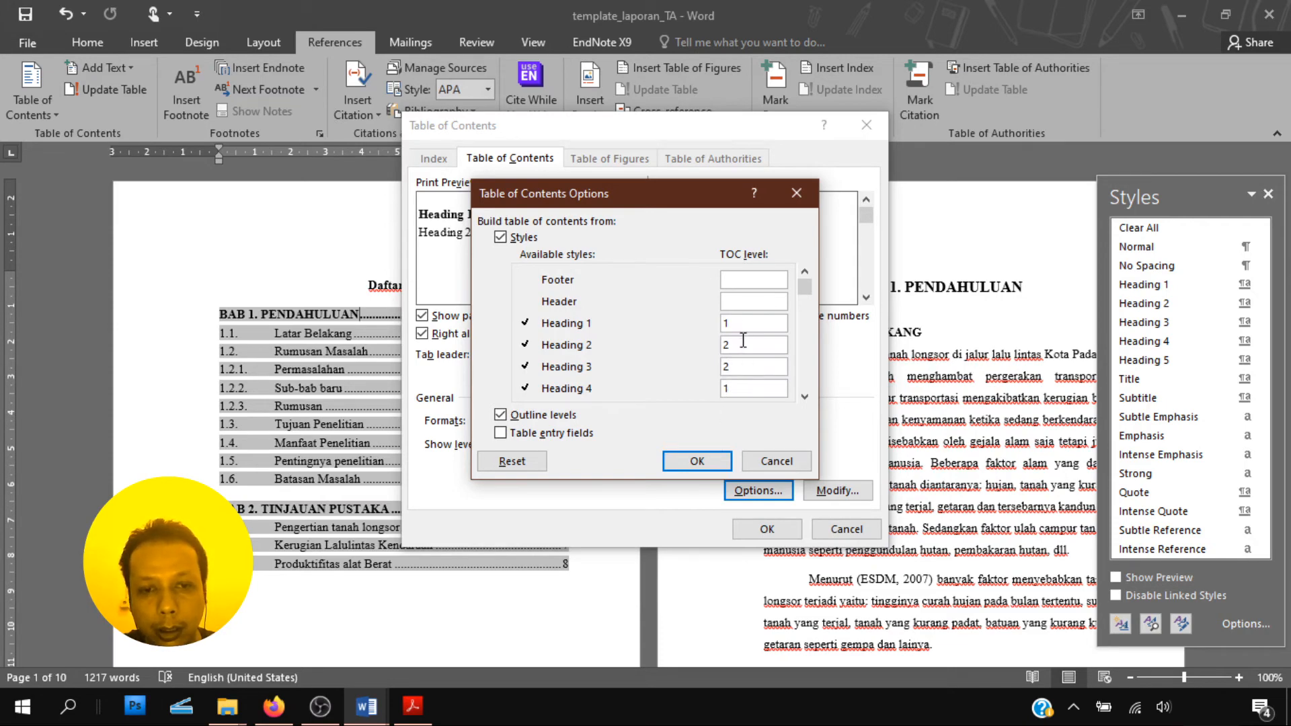
{"action": "left_click", "coordinate": [700, 458]}
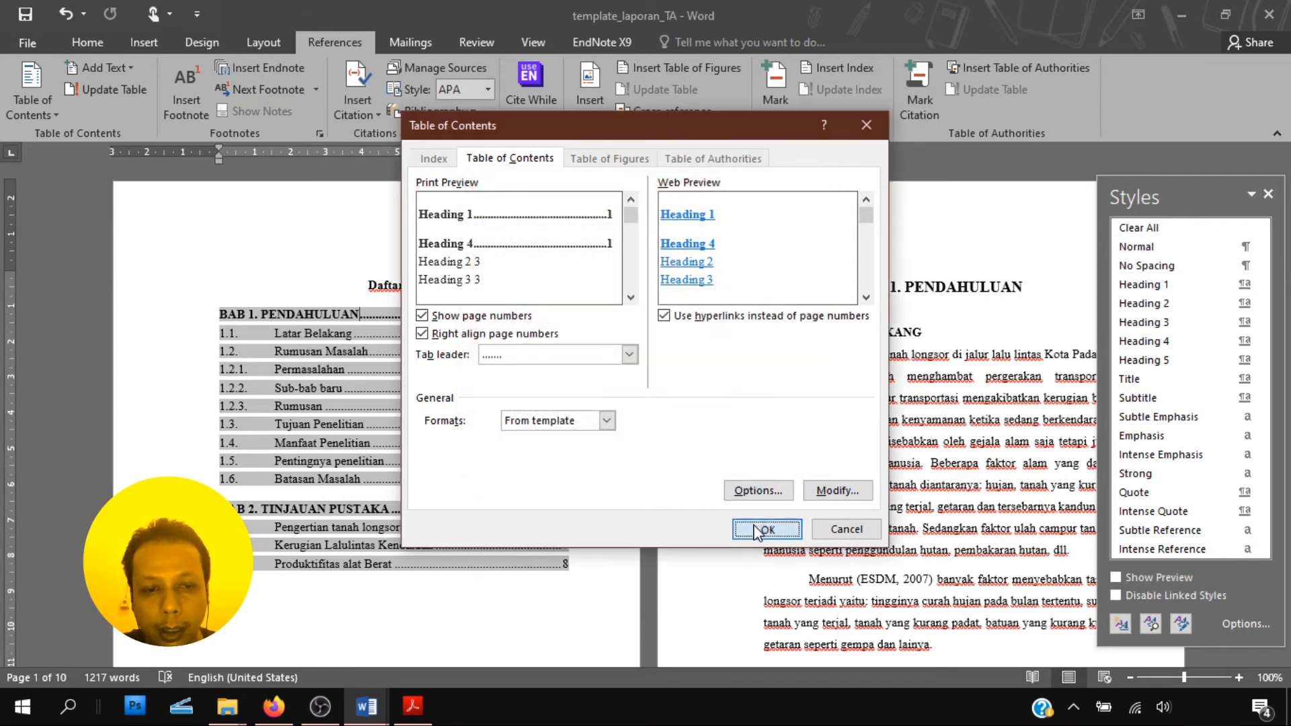
{"action": "left_click", "coordinate": [758, 532]}
{"action": "left_click", "coordinate": [618, 404]}
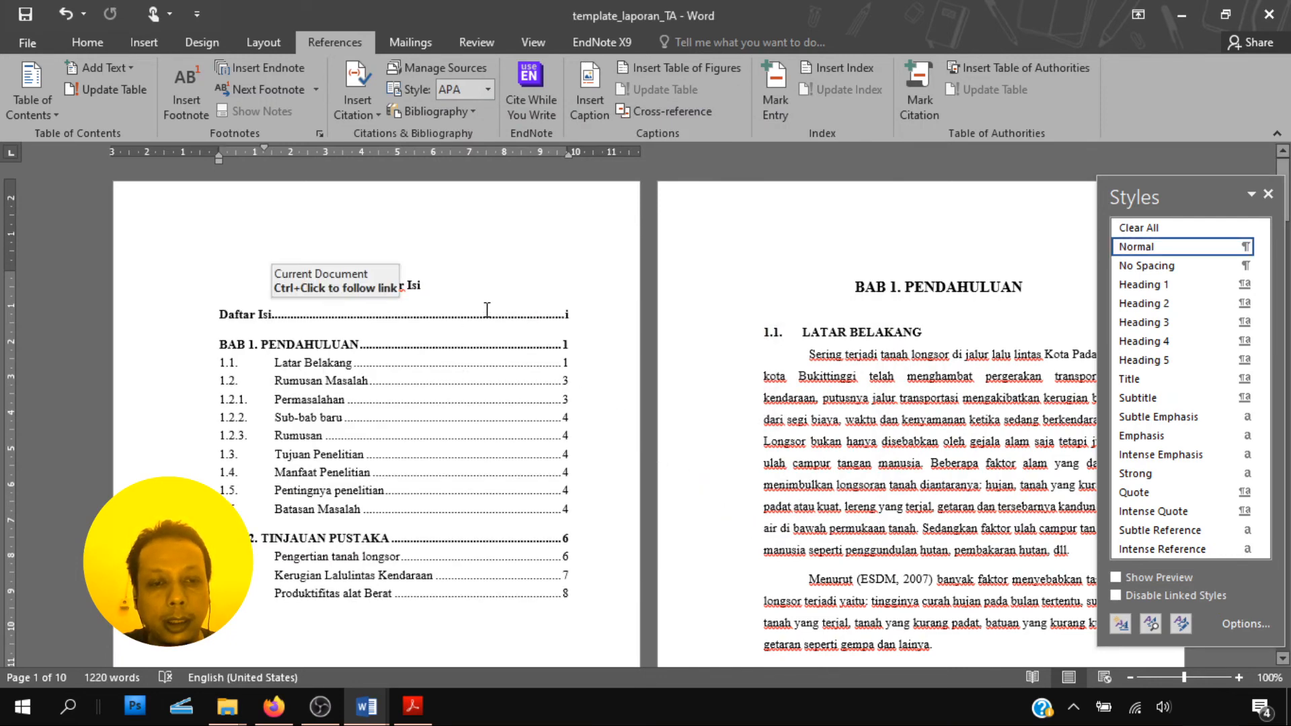
{"action": "left_click", "coordinate": [488, 309]}
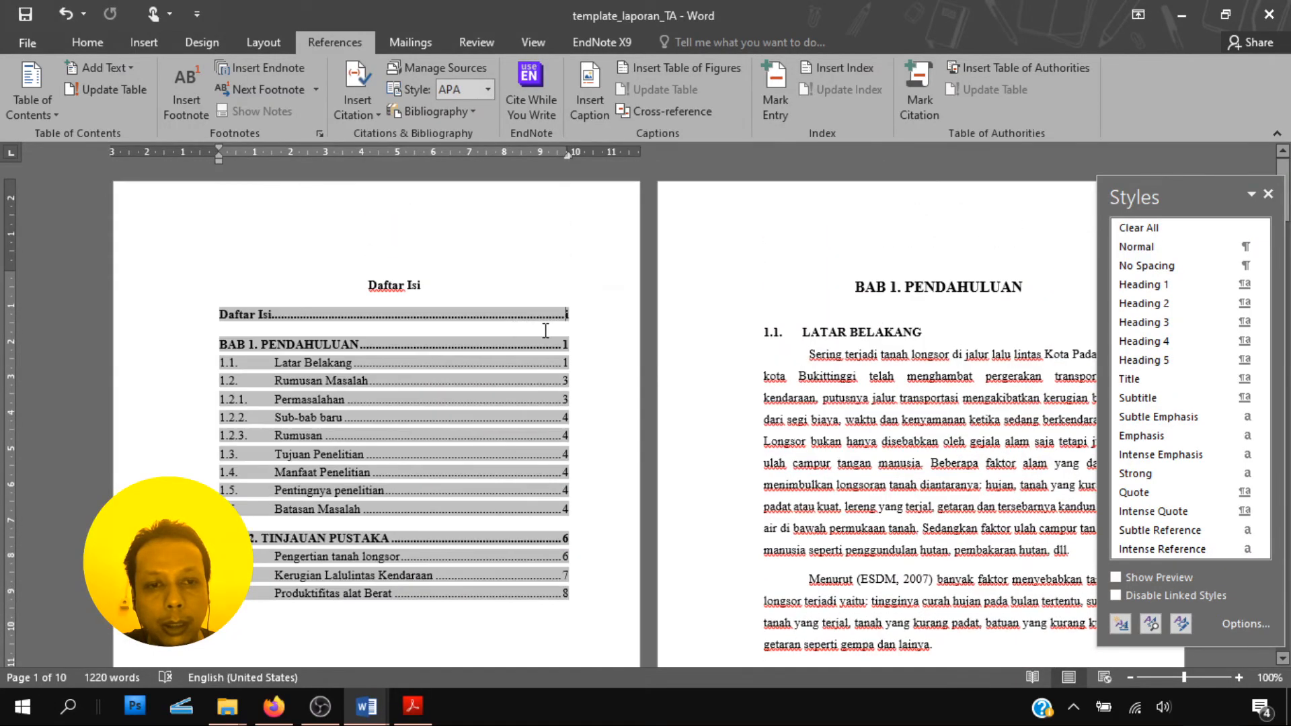
Insert a page break in the empty line below the table of contents
{"action": "scroll", "coordinate": [478, 296], "scroll_direction": "down", "scroll_amount": 3}
{"action": "left_click", "coordinate": [439, 450]}
{"action": "scroll", "coordinate": [439, 452], "scroll_direction": "down", "scroll_amount": 3}
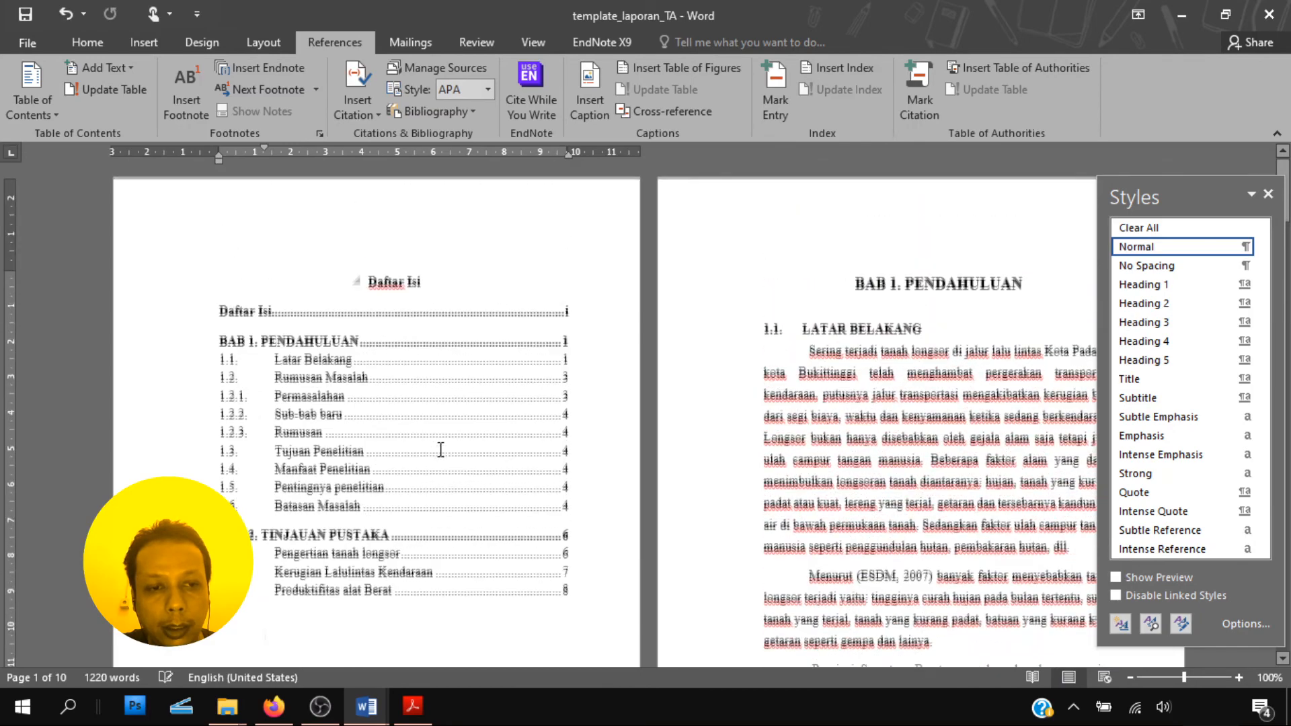
{"action": "scroll", "coordinate": [442, 452], "scroll_direction": "down", "scroll_amount": 2}
{"action": "scroll", "coordinate": [441, 447], "scroll_direction": "up", "scroll_amount": 6}
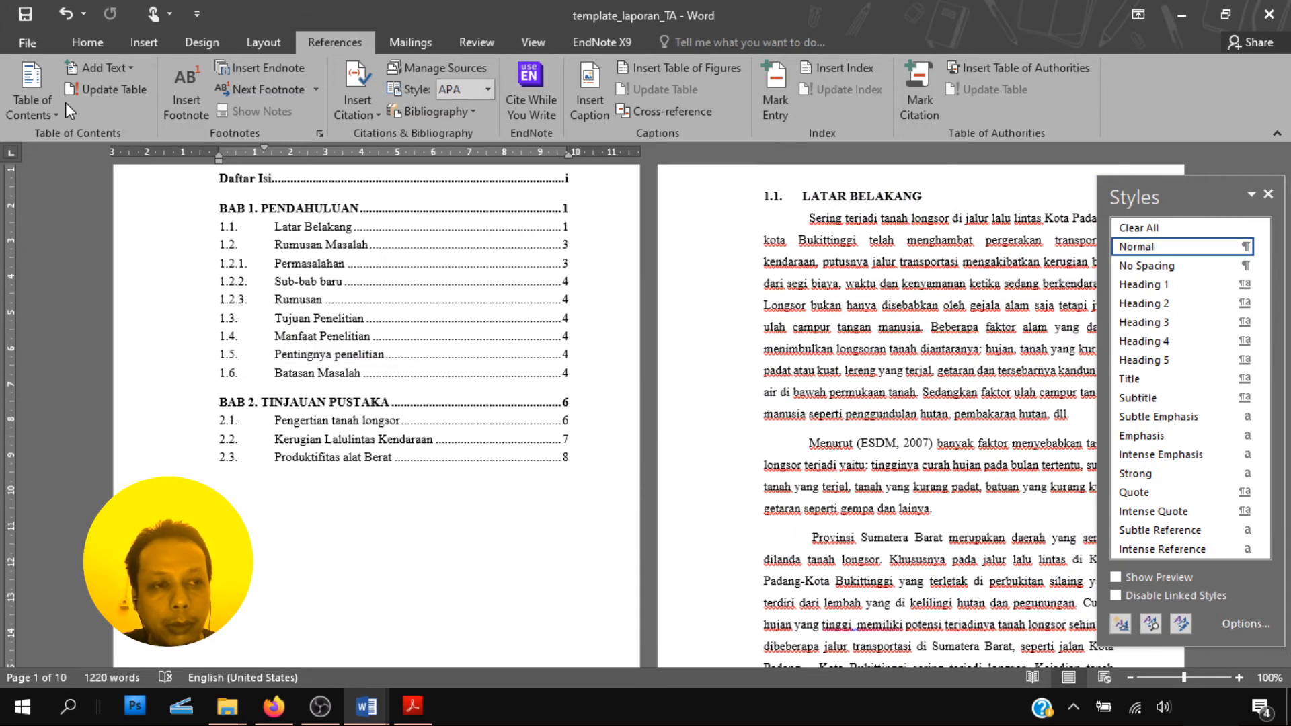
{"action": "left_click", "coordinate": [265, 41]}
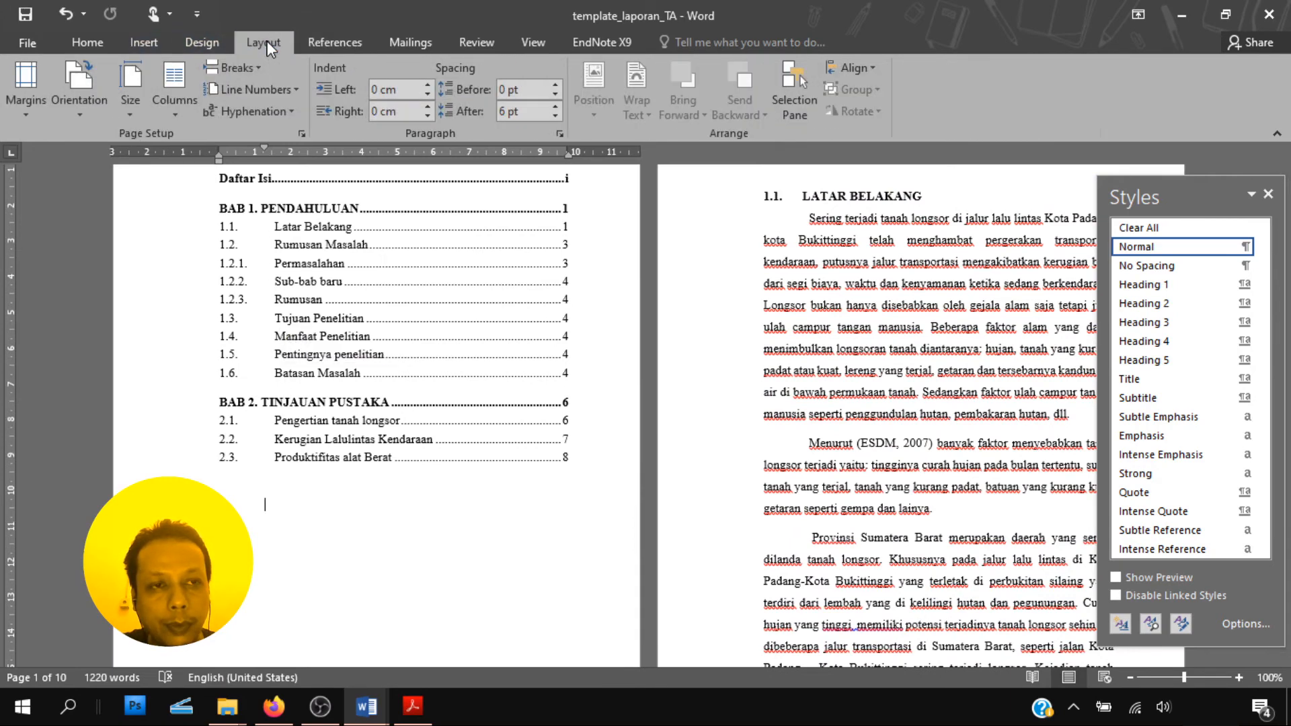
{"action": "left_click", "coordinate": [246, 71]}
{"action": "left_click", "coordinate": [274, 113]}
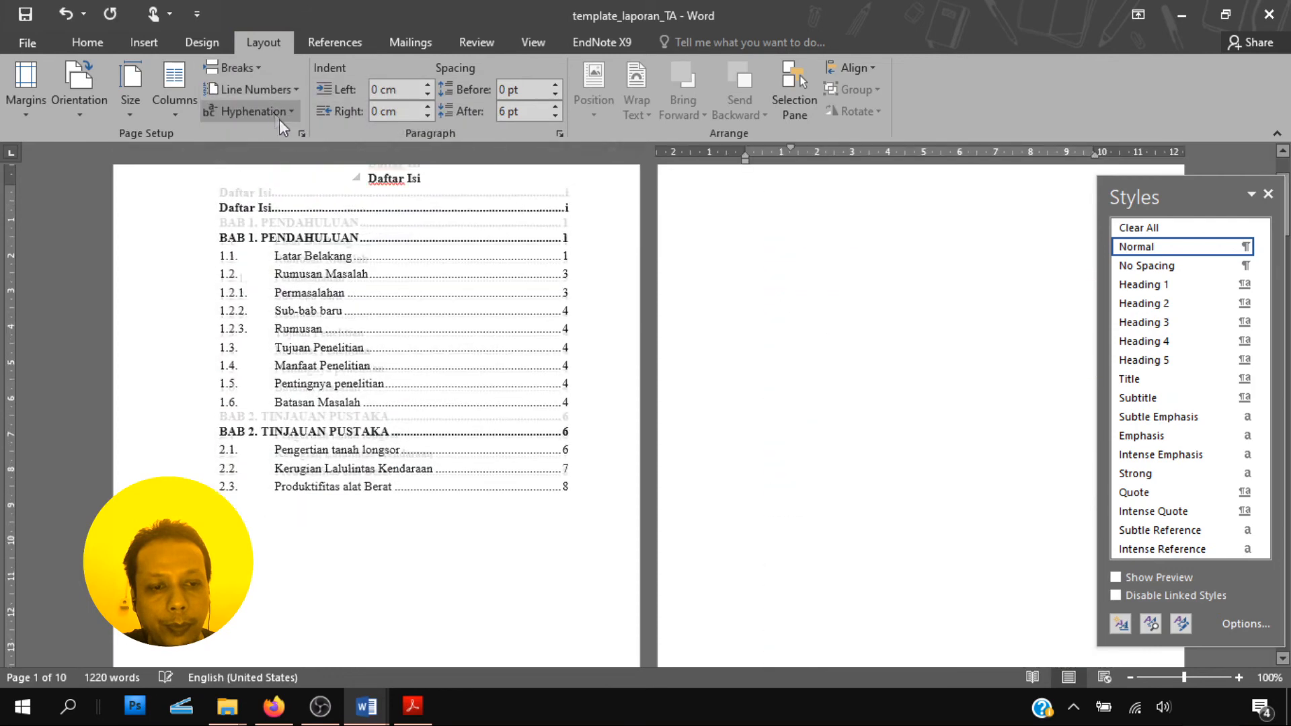
Add the title Kata Pengantar with a placeholder text line below it on the new page, and style the title as Heading 4
{"action": "type", "text": "D"}
{"action": "type", "text": "ata Pengantar"}
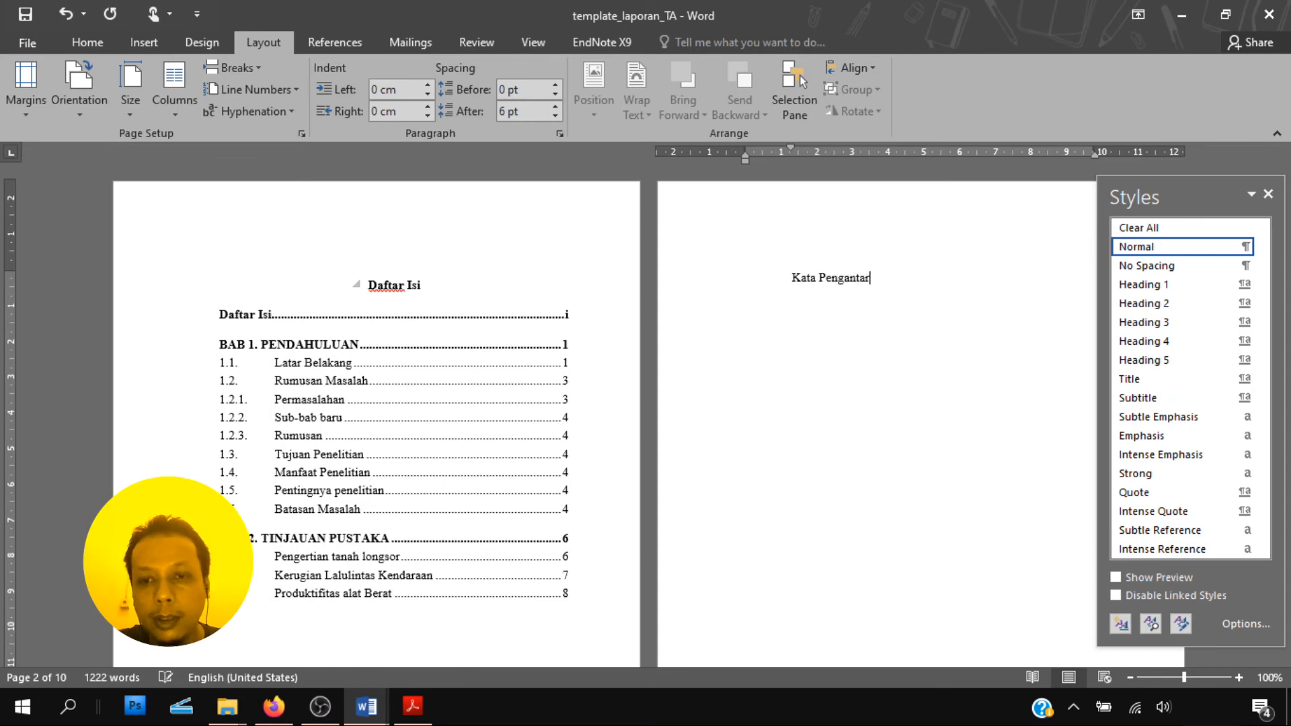
{"action": "key", "text": "Return"}
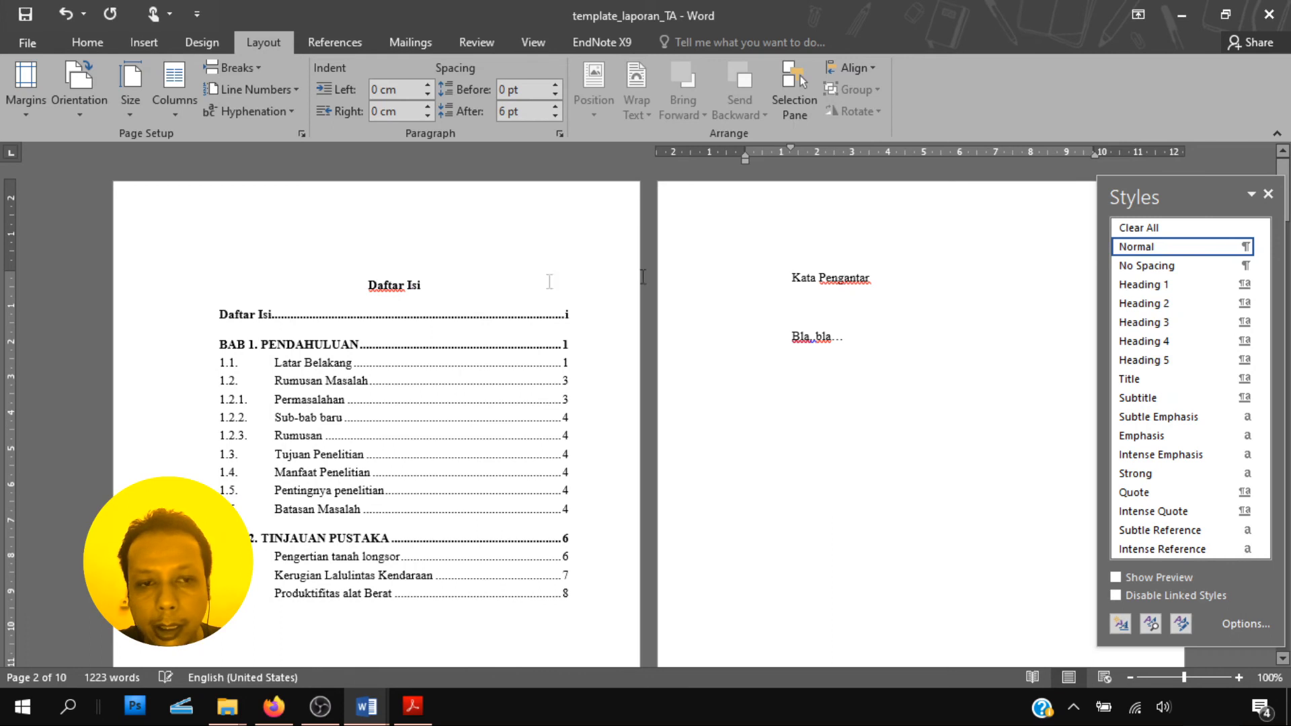
{"action": "left_click", "coordinate": [1143, 341]}
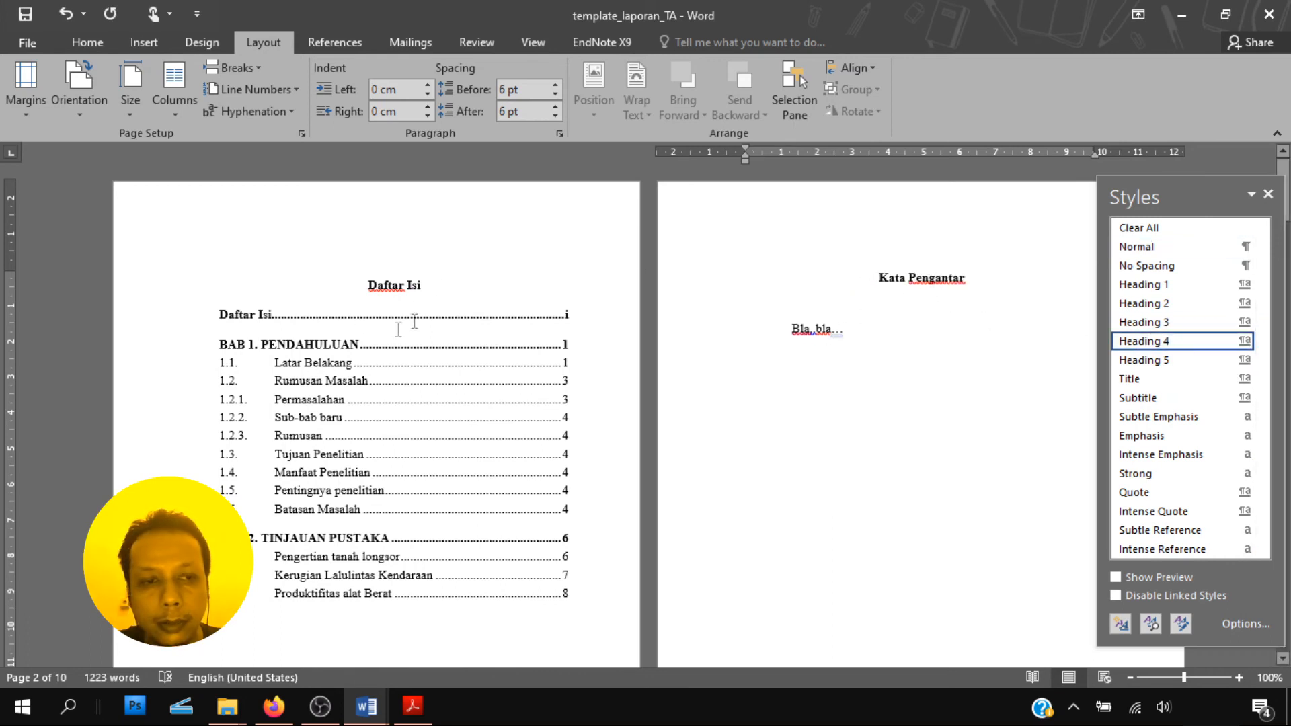
Update the entire table of contents to include the Kata Pengantar title and review the table
{"action": "left_click", "coordinate": [353, 351]}
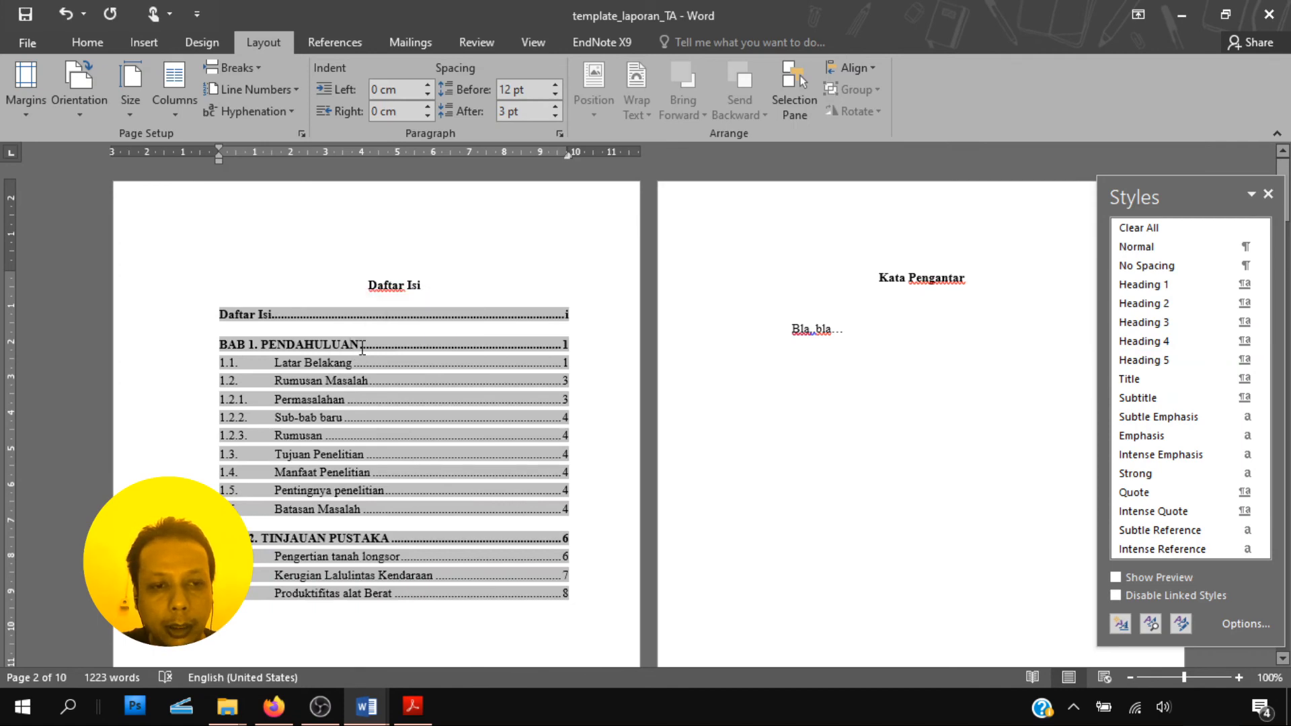
{"action": "right_click", "coordinate": [360, 346]}
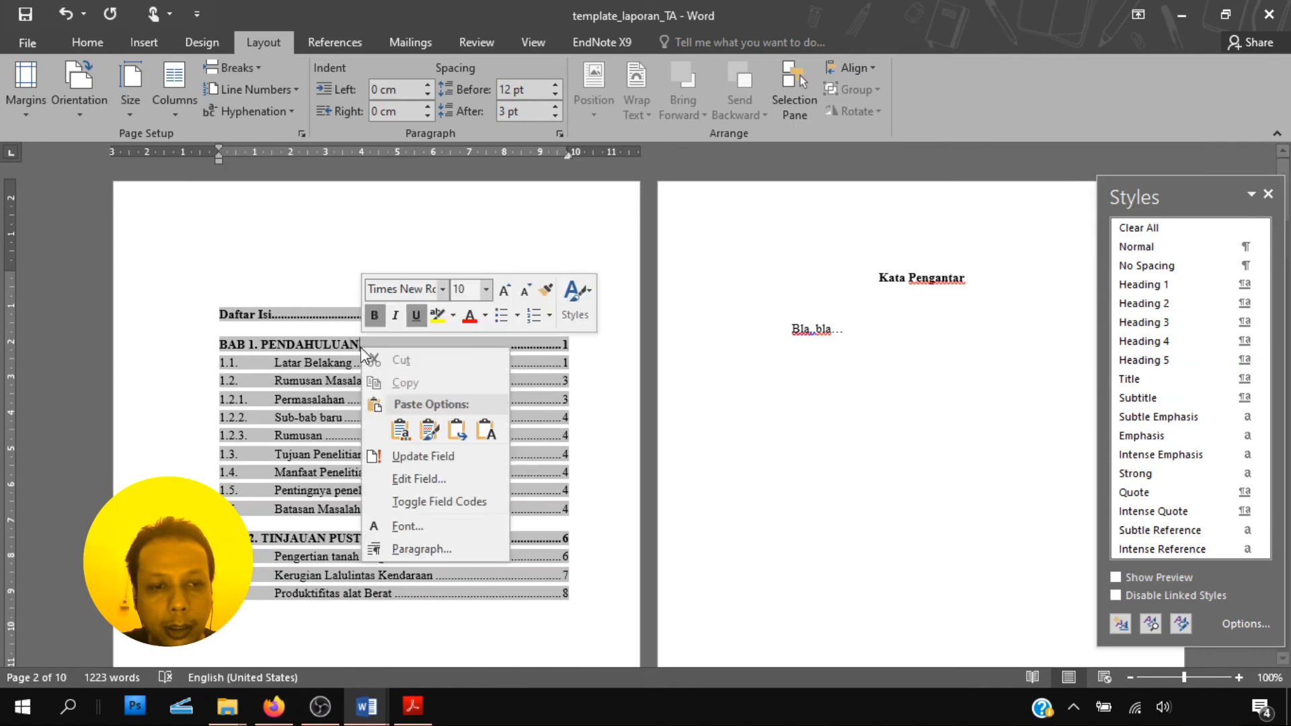
{"action": "left_click", "coordinate": [427, 458]}
{"action": "left_click", "coordinate": [573, 350]}
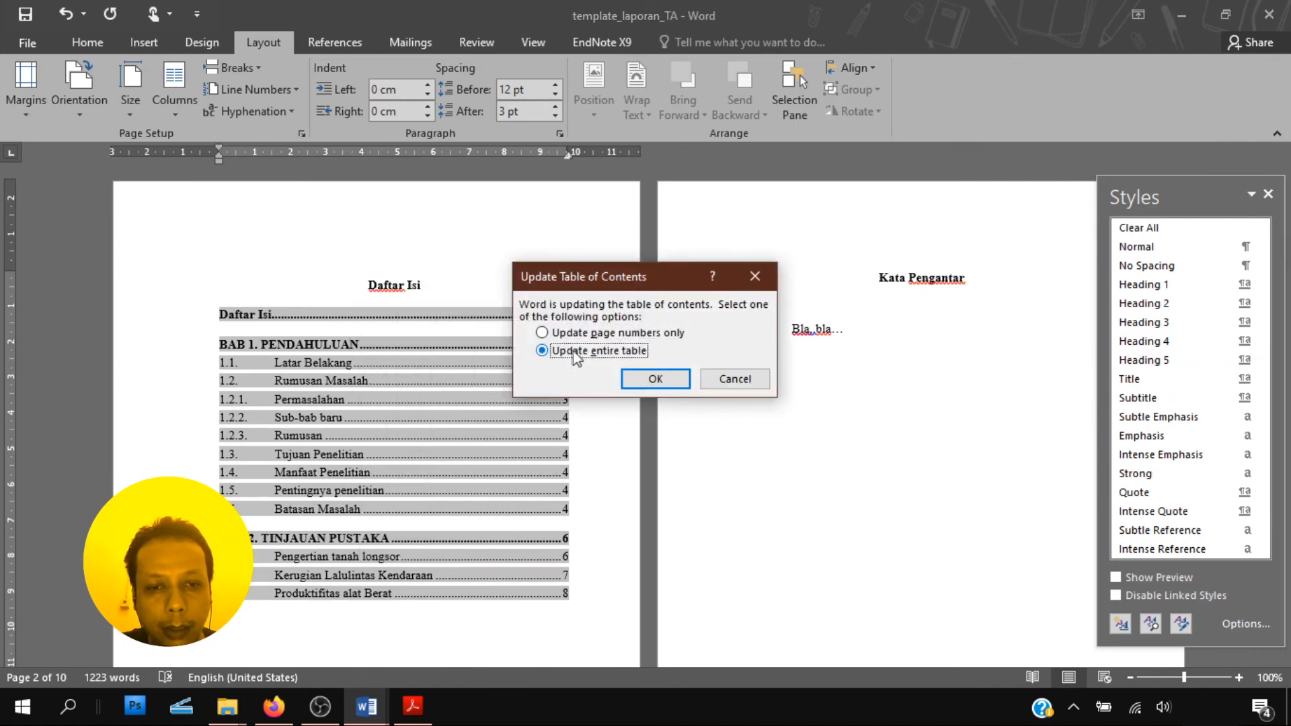
{"action": "left_click", "coordinate": [656, 380]}
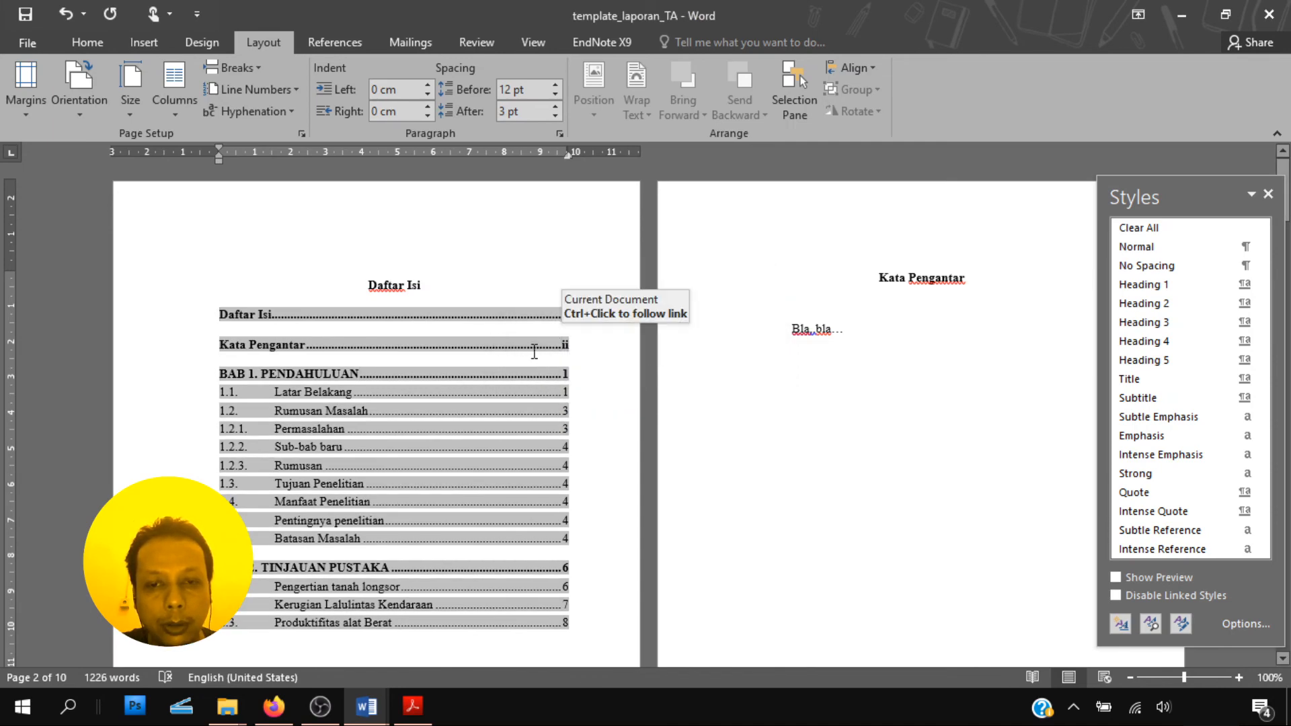
{"action": "scroll", "coordinate": [449, 382], "scroll_direction": "down", "scroll_amount": 4}
{"action": "scroll", "coordinate": [449, 382], "scroll_direction": "up", "scroll_amount": 3}
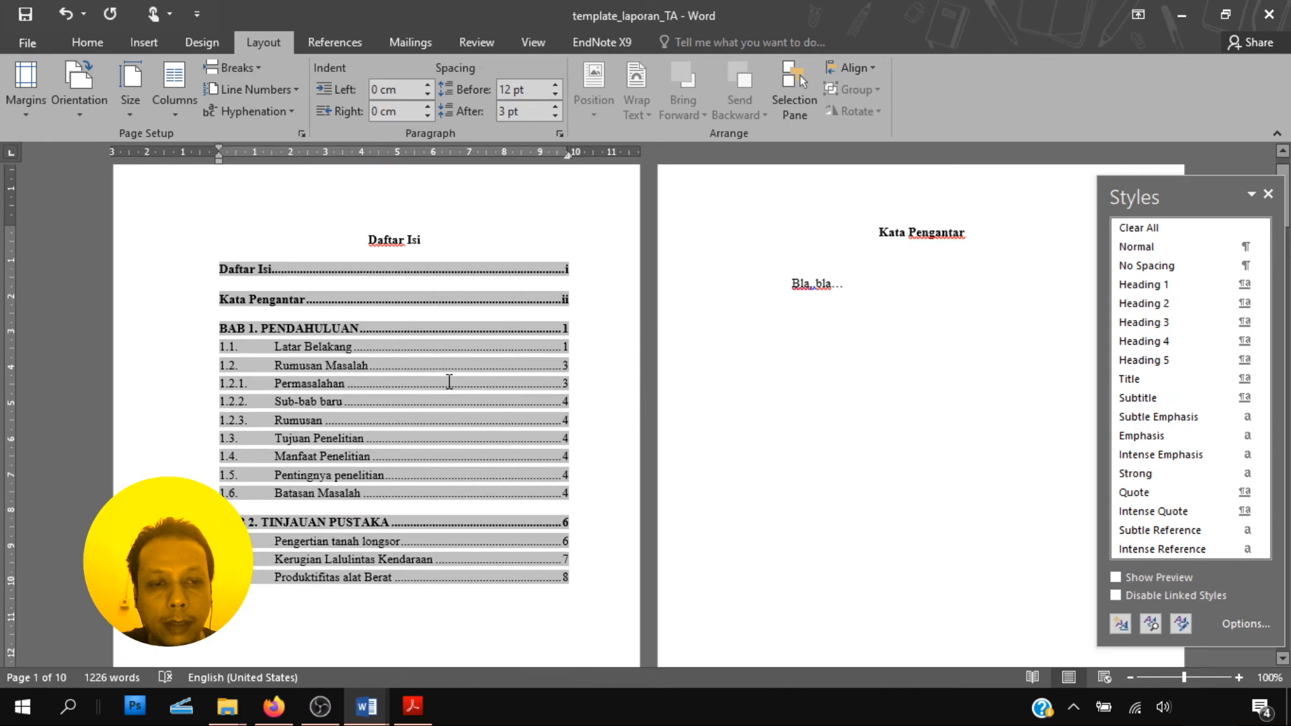